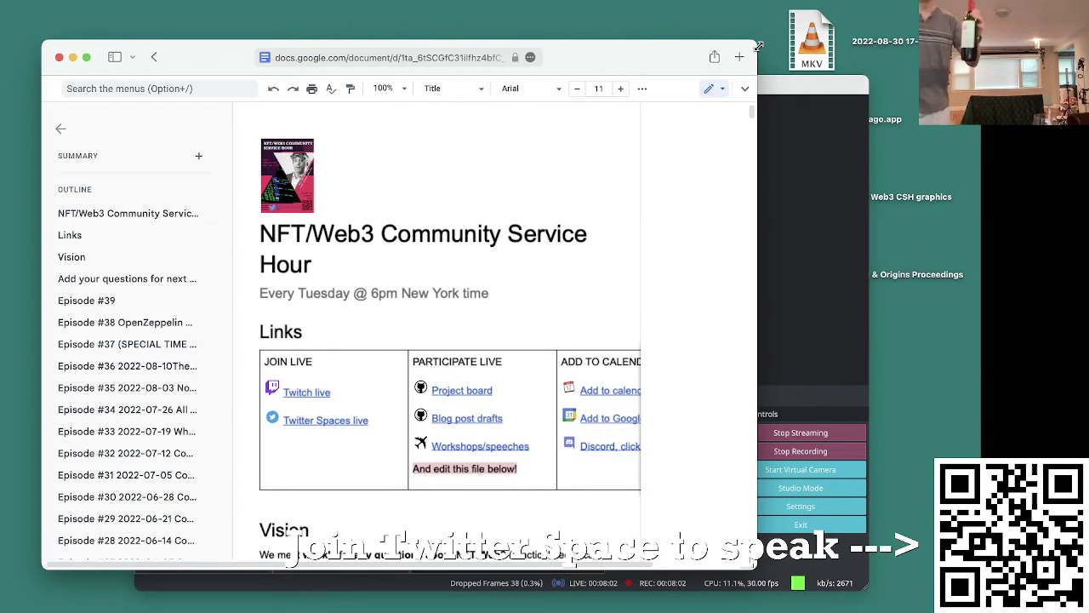
Step: Go to the ethereum.org Merge tab and scroll to its proof-of-work to proof-of-stake diagram with the Beacon Chain
click(816, 250)
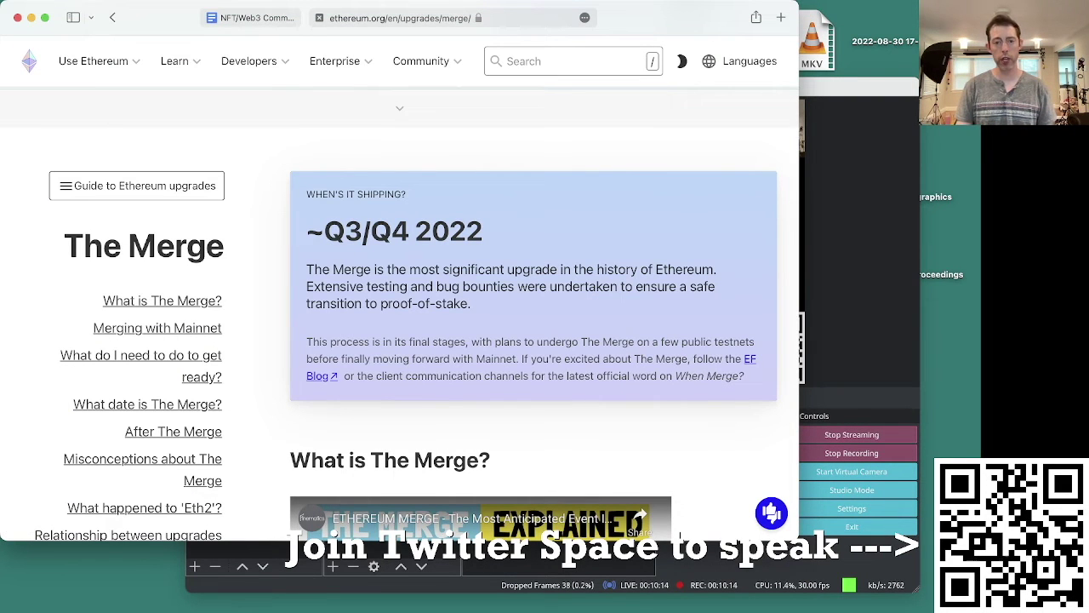
scroll(475, 339, down, 5)
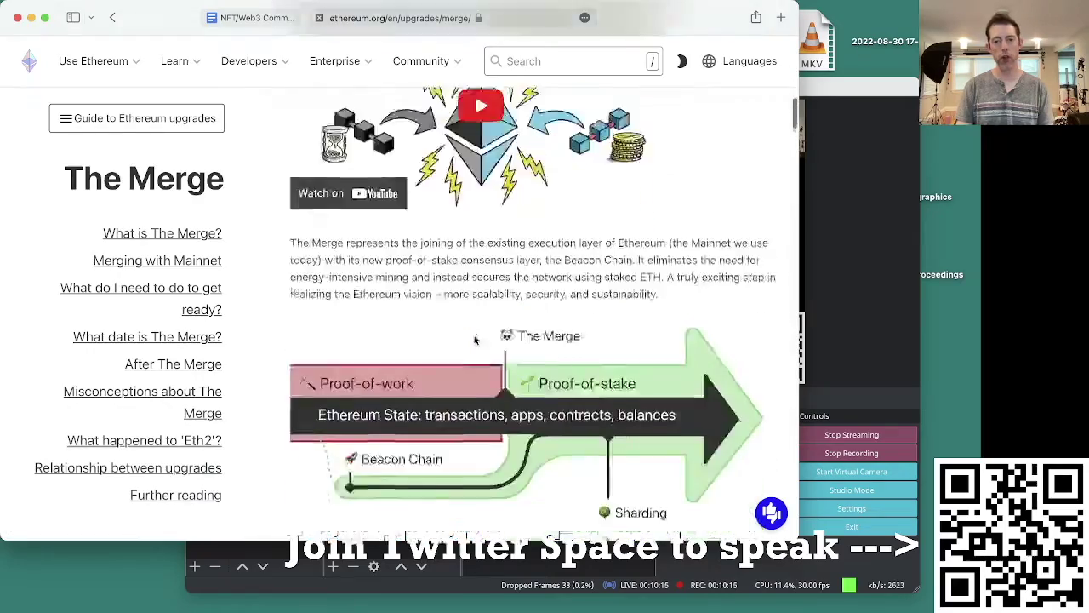
scroll(475, 340, down, 3)
scroll(569, 332, up, 3)
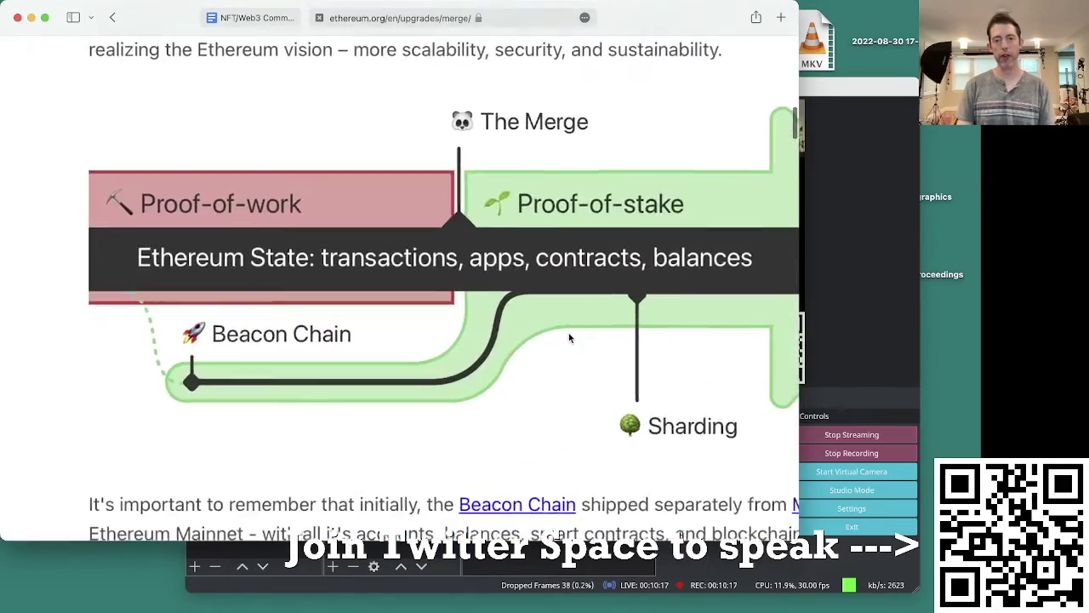
scroll(569, 332, down, 3)
scroll(568, 332, up, 3)
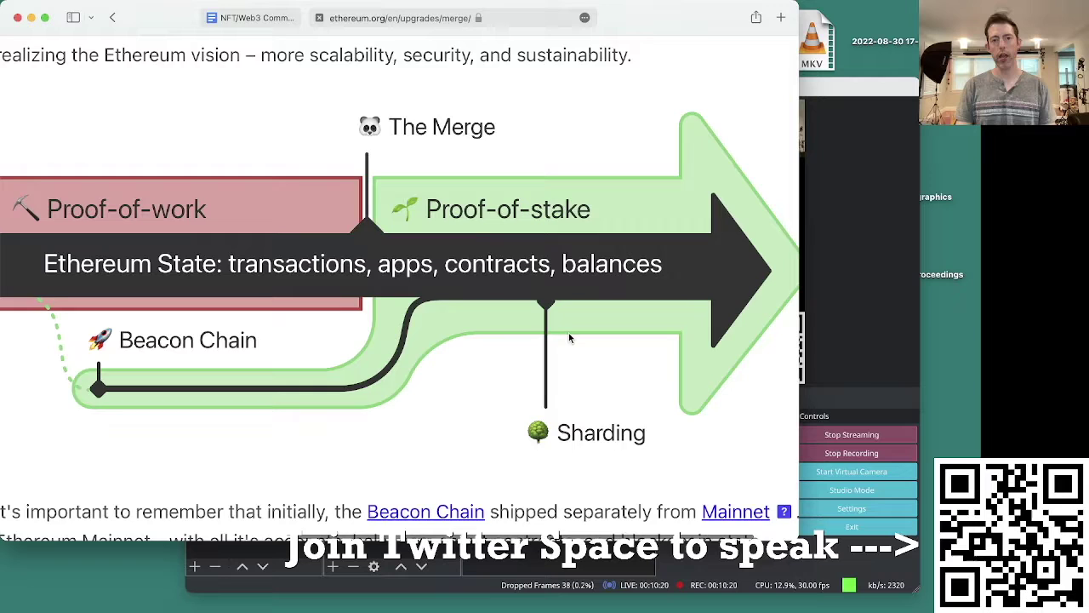
scroll(568, 337, down, 1)
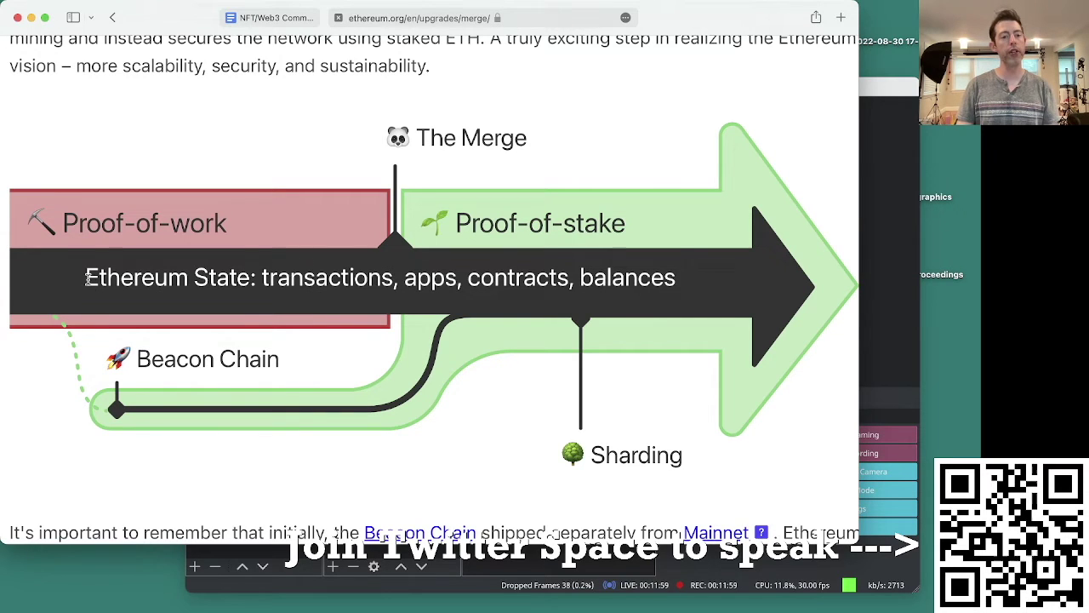
Step: Highlight the diagram's 'Ethereum State: transactions, apps, contracts, balances' line, then return to the Google Docs notes
drag(88, 278, 642, 291)
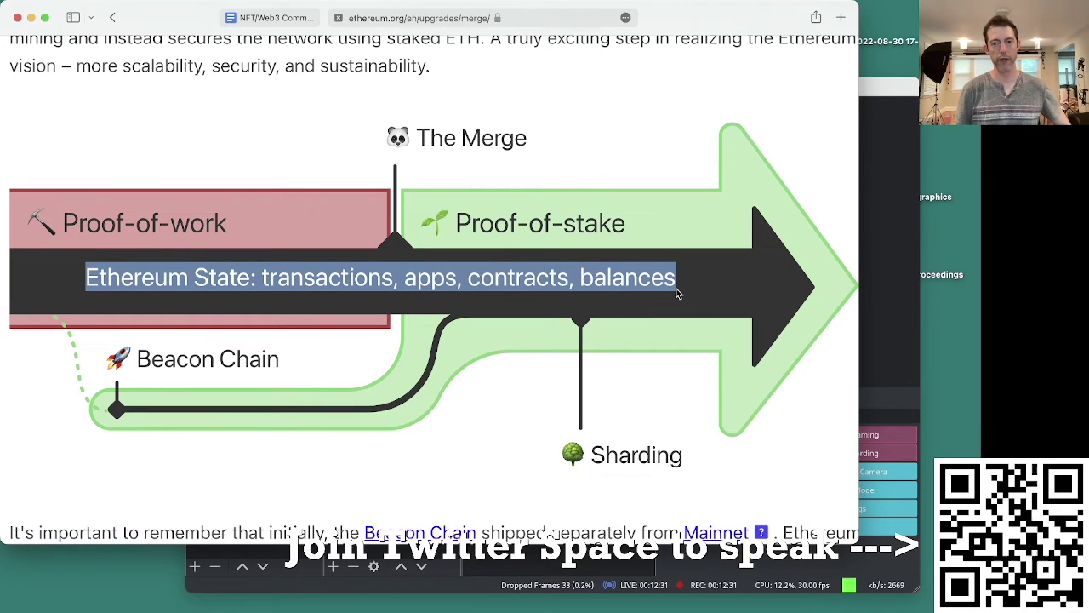
key(ctrl+shift+Tab)
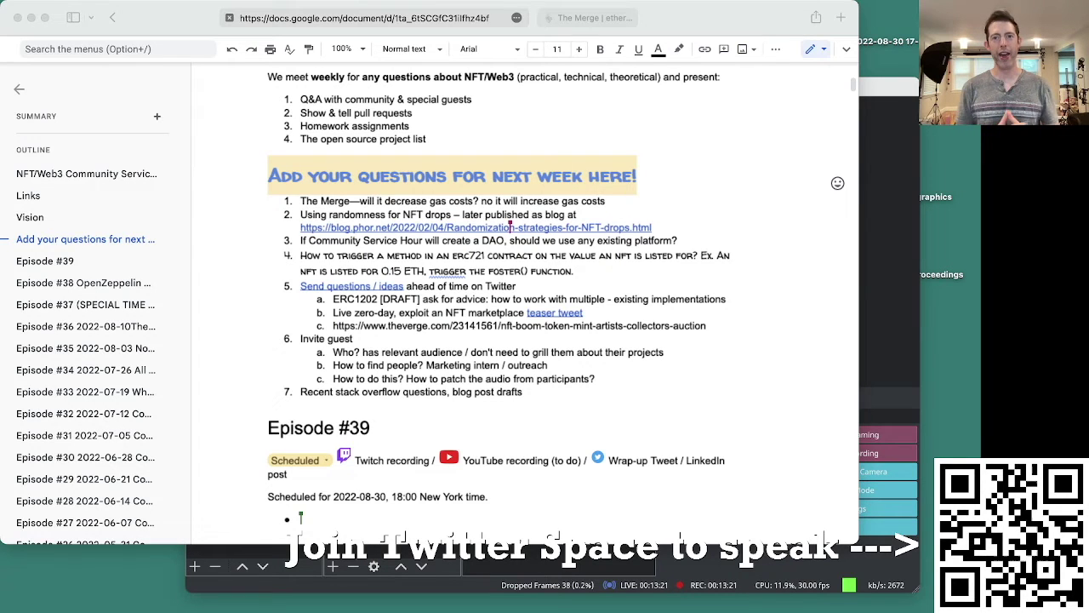
Step: Type 'The merge' with an indented sub-point 'What if miners continue to mine!!!???'
text(Th)
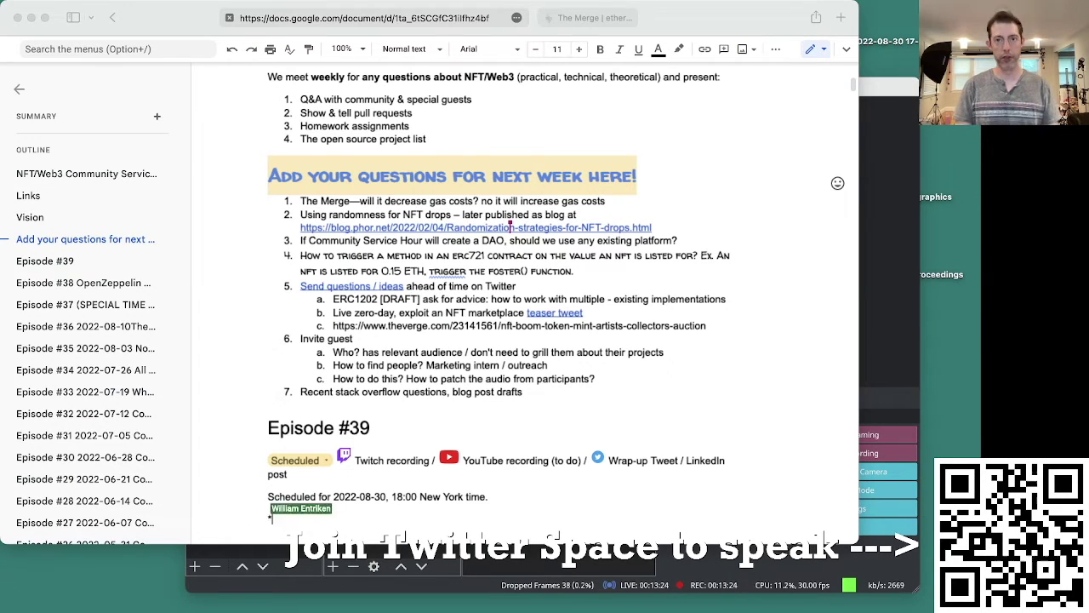
scroll(510, 298, down, 3)
text(e merge)
key(Return)
key(Tab)
text(What if ma)
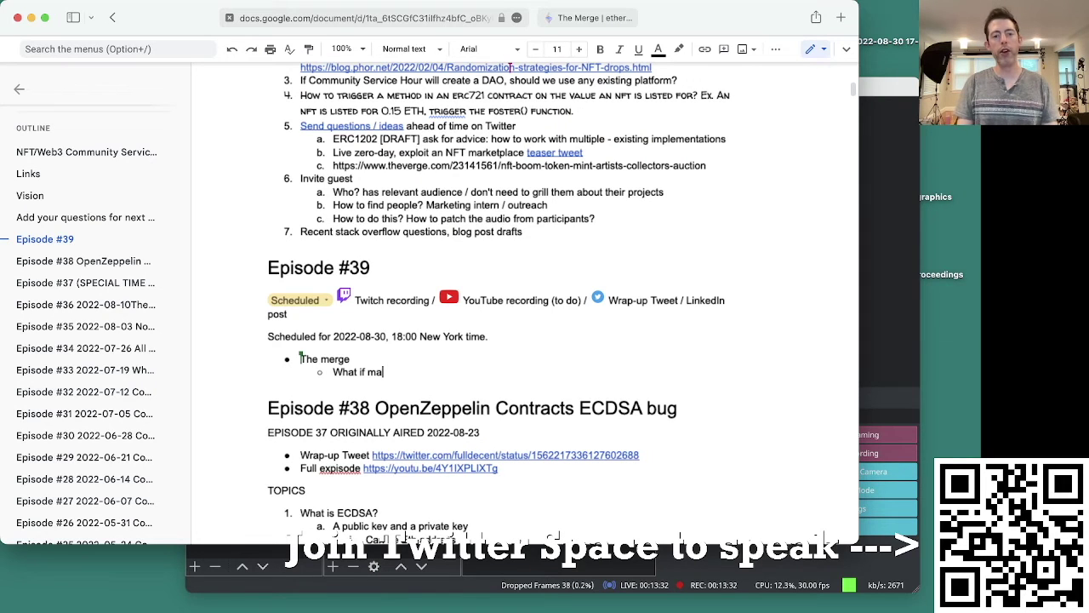
key(BackSpace)
text(iners )
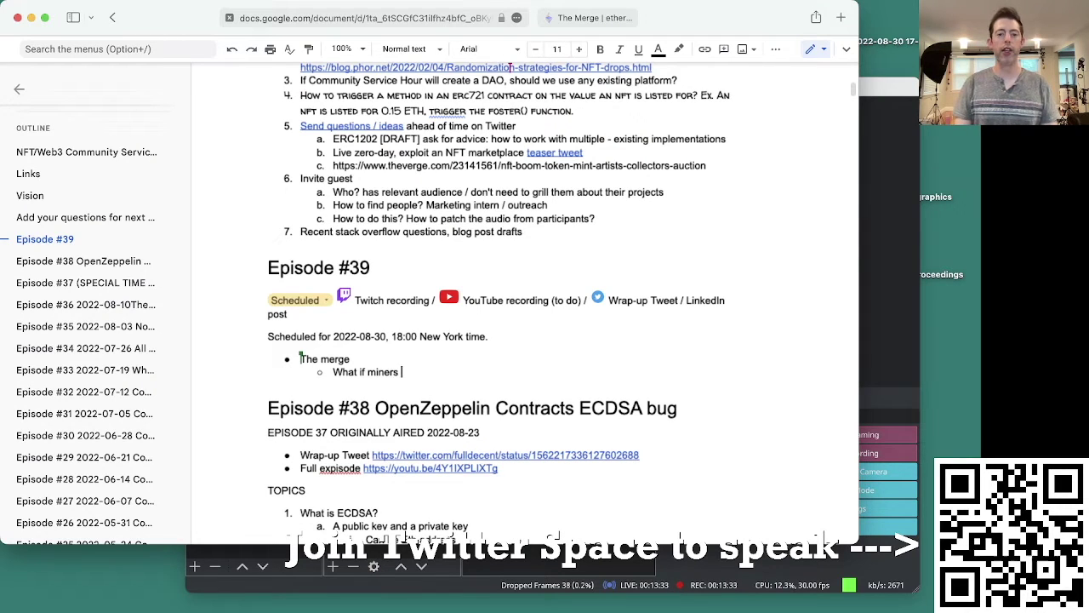
text(contin)
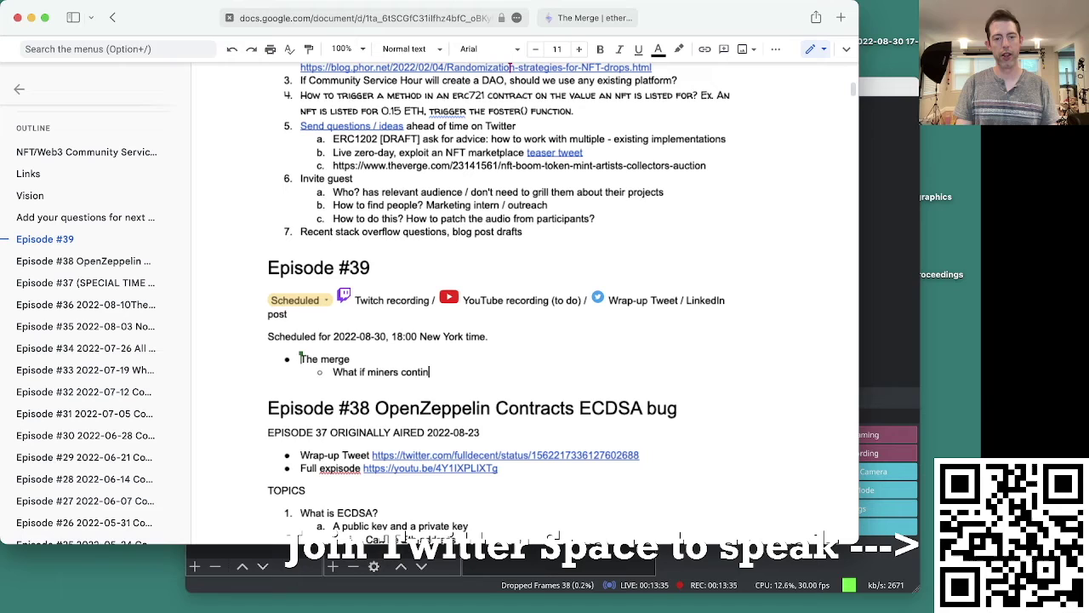
text(ue to mine!!!???)
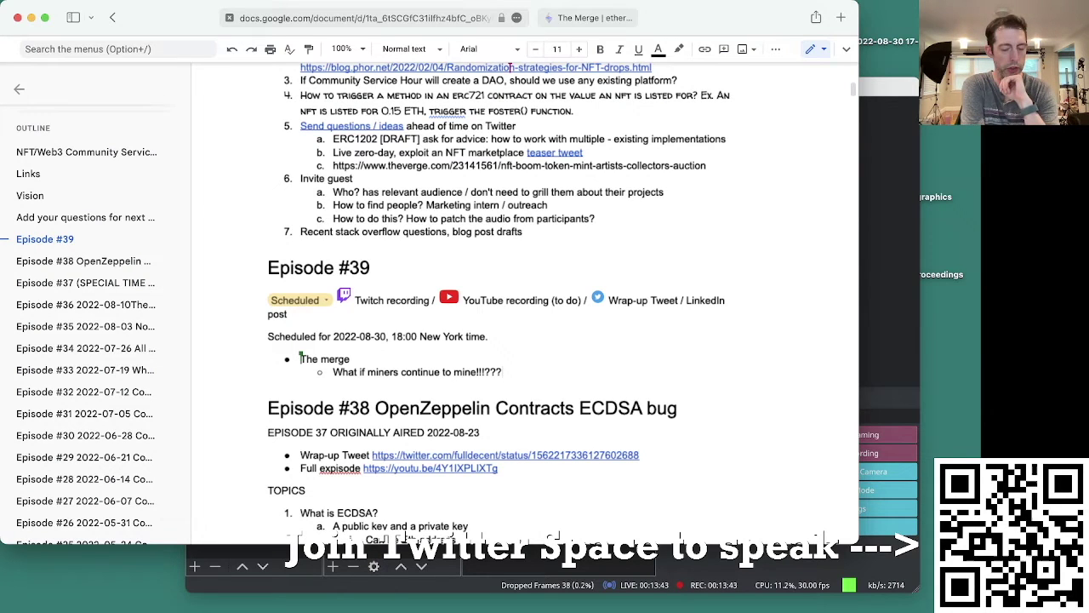
Step: Bring up Spotlight search, then dismiss it to get back to the Monodraw chain diagram
key(super+space)
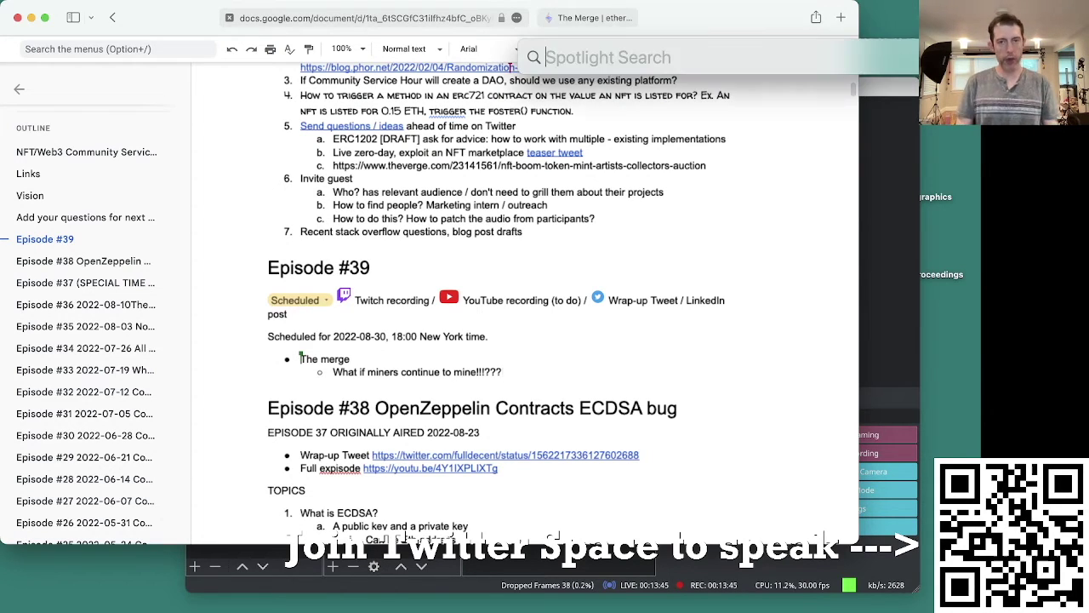
key(Escape)
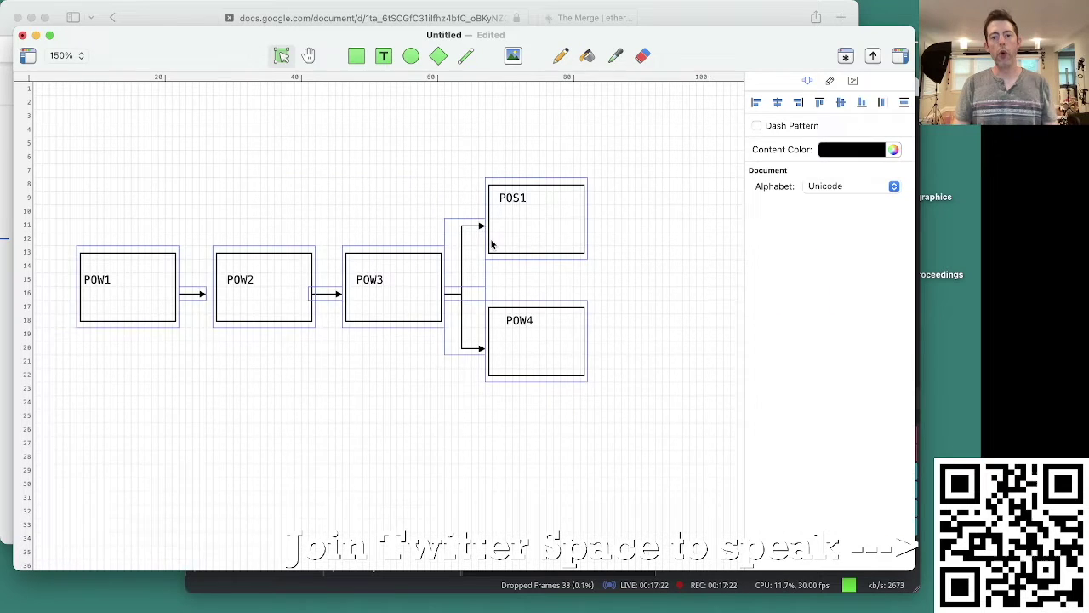
Step: Place a copy of the box chain right of POS1, connect it, and relabel the boxes POS1 and POS3
scroll(491, 240, right, 5)
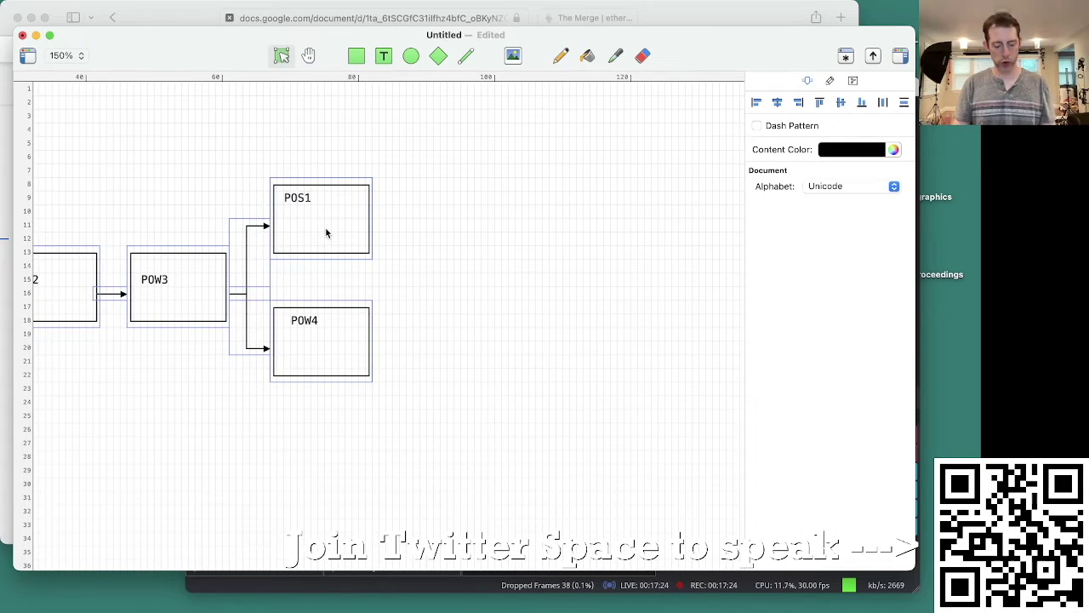
drag(326, 227, 394, 242)
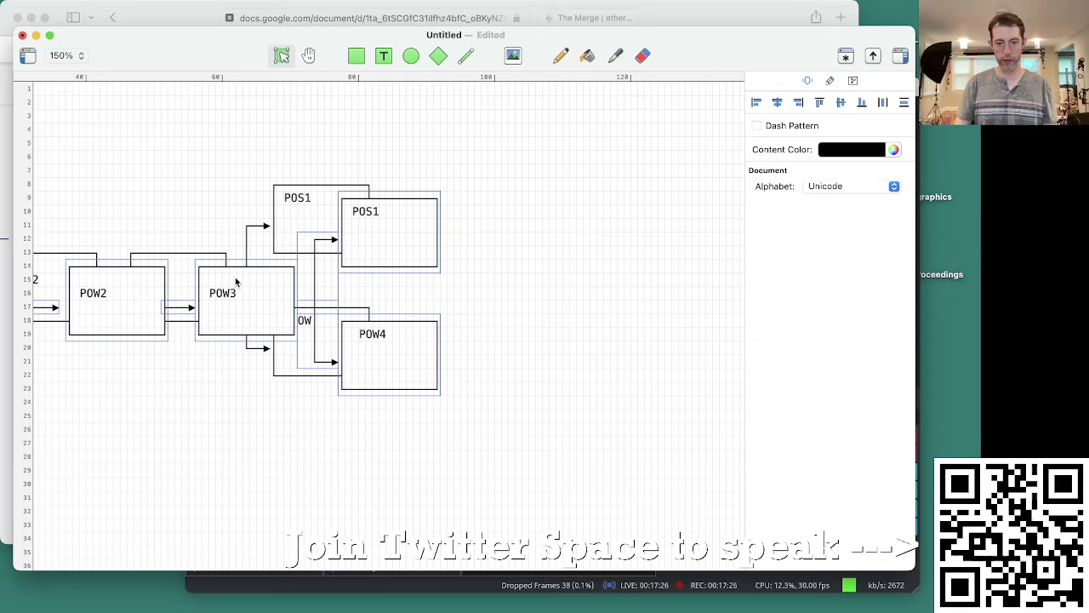
drag(95, 311, 566, 229)
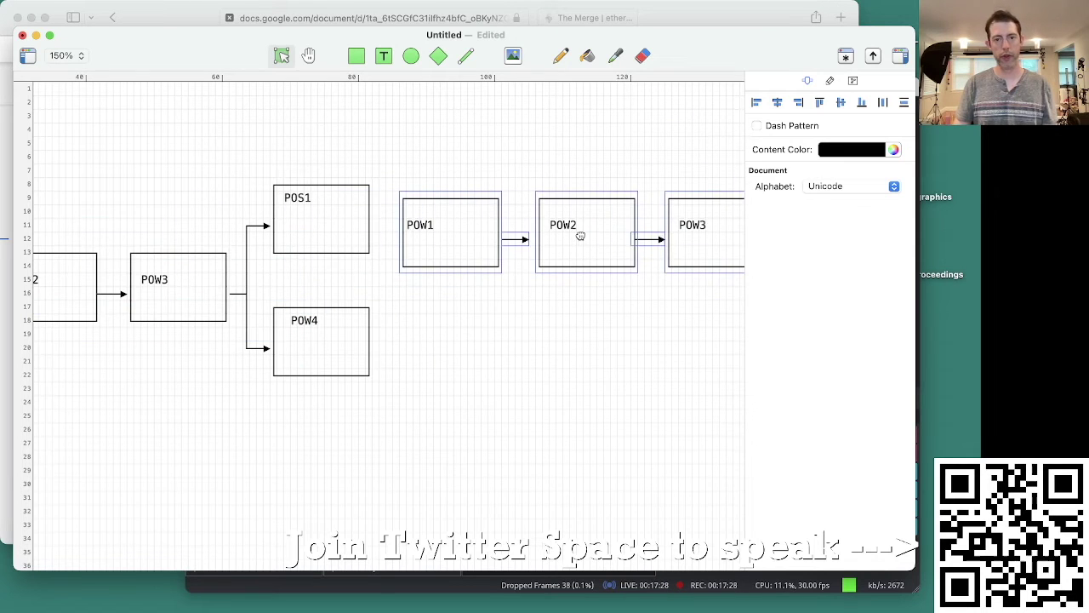
key(l)
drag(372, 224, 399, 225)
double_click(425, 216)
text(POS1)
double_click(597, 216)
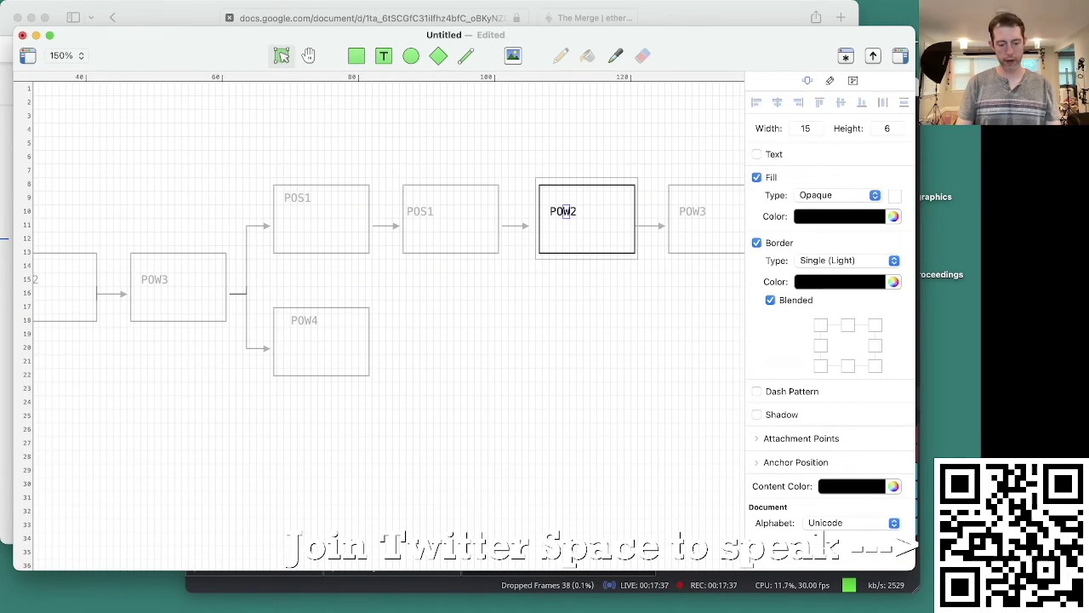
text(POS3)
Step: Delete the surplus copied POS1 and POW4 boxes and the dangling connector
scroll(627, 297, right, 6)
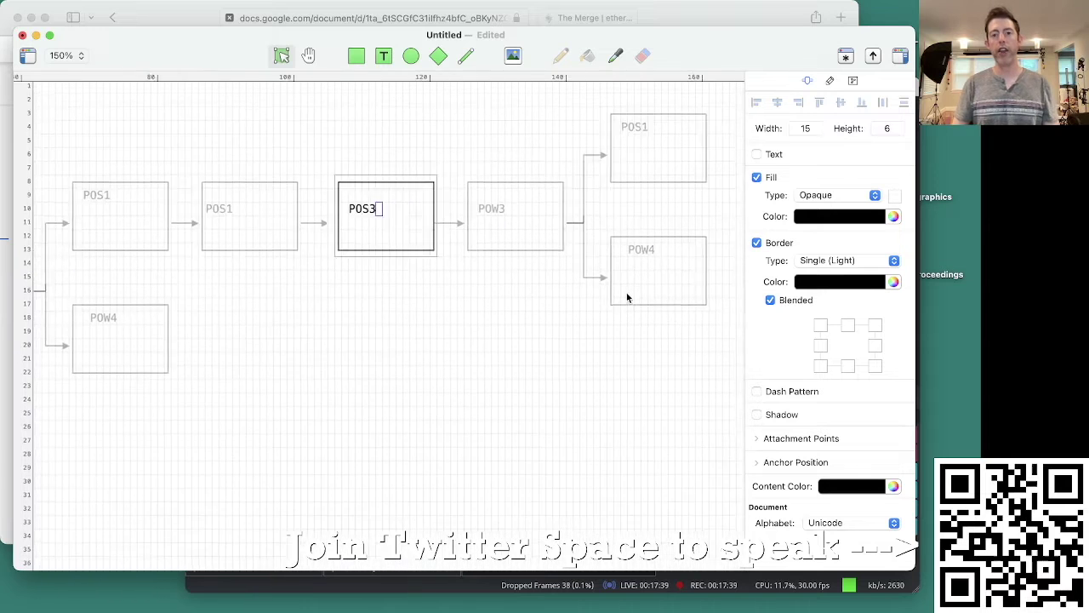
click(580, 169)
key(Delete)
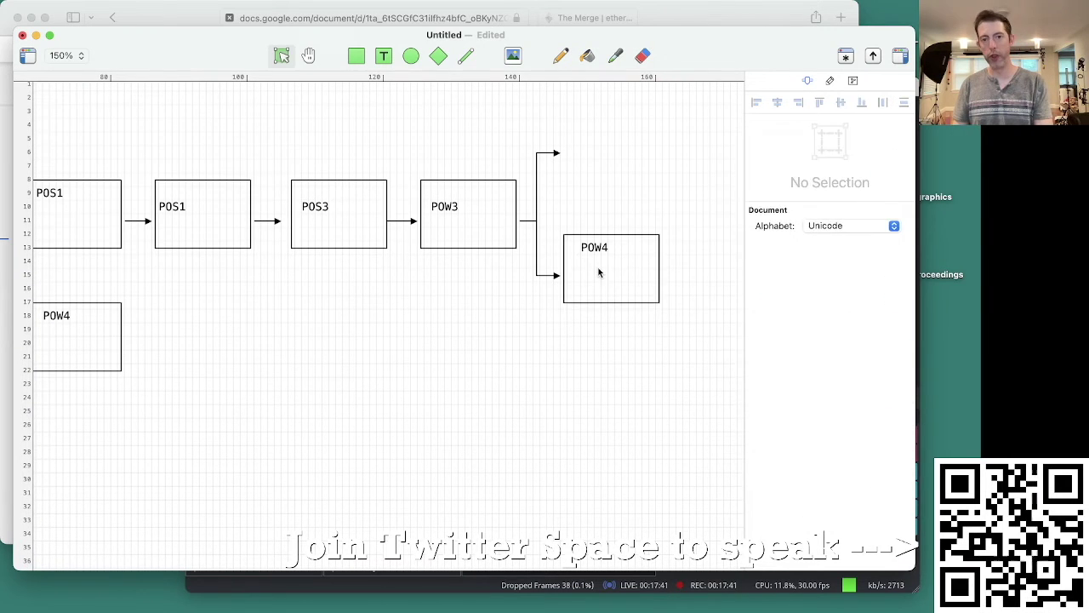
click(587, 255)
key(Delete)
click(538, 225)
key(Delete)
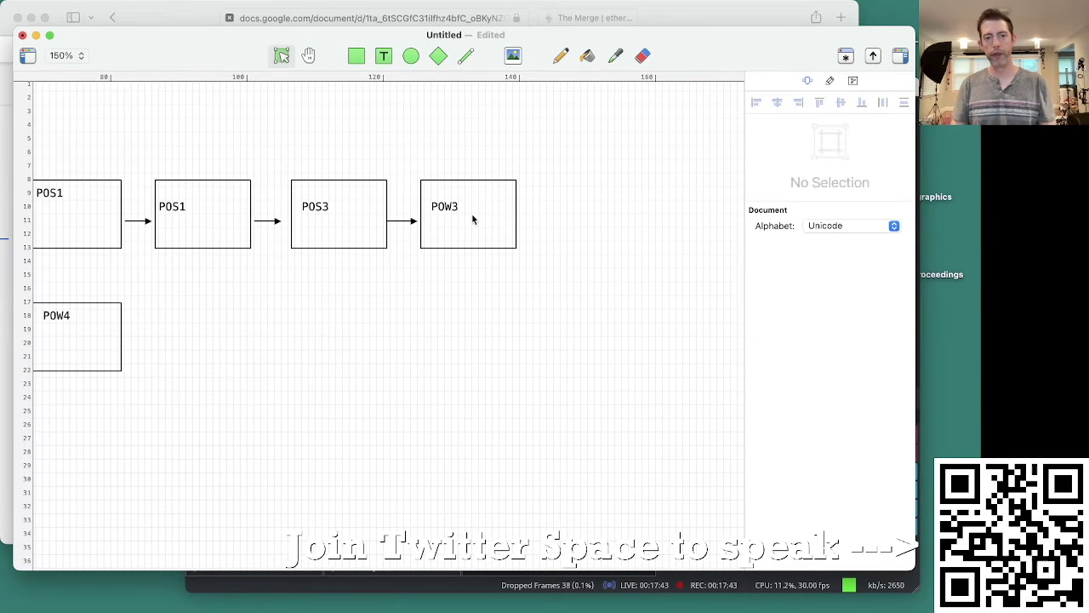
Step: Raise the copied POW3 box above POS3's level and relabel it POS4
drag(472, 219, 474, 154)
double_click(455, 141)
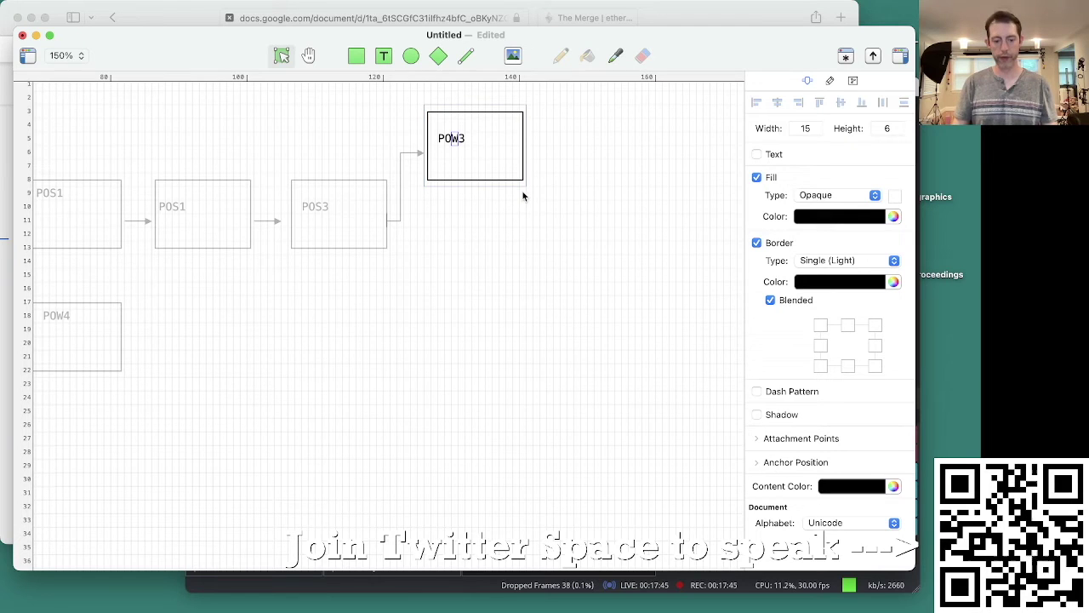
text(POS4)
click(479, 499)
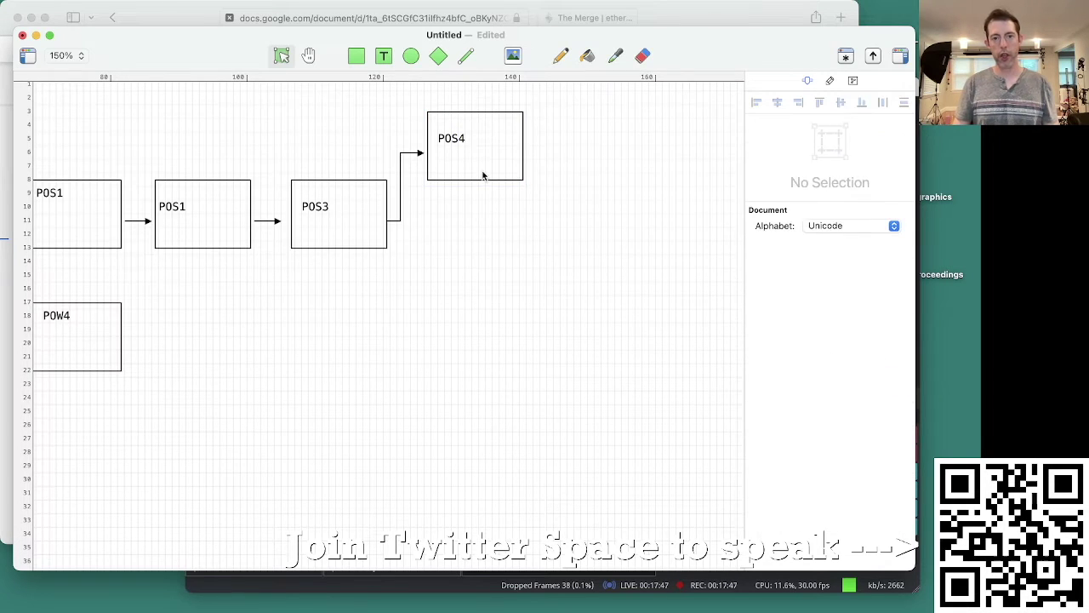
Step: Copy POS4 just below, connect POS3 to the copy, and rename it POS4b
drag(485, 154, 484, 267)
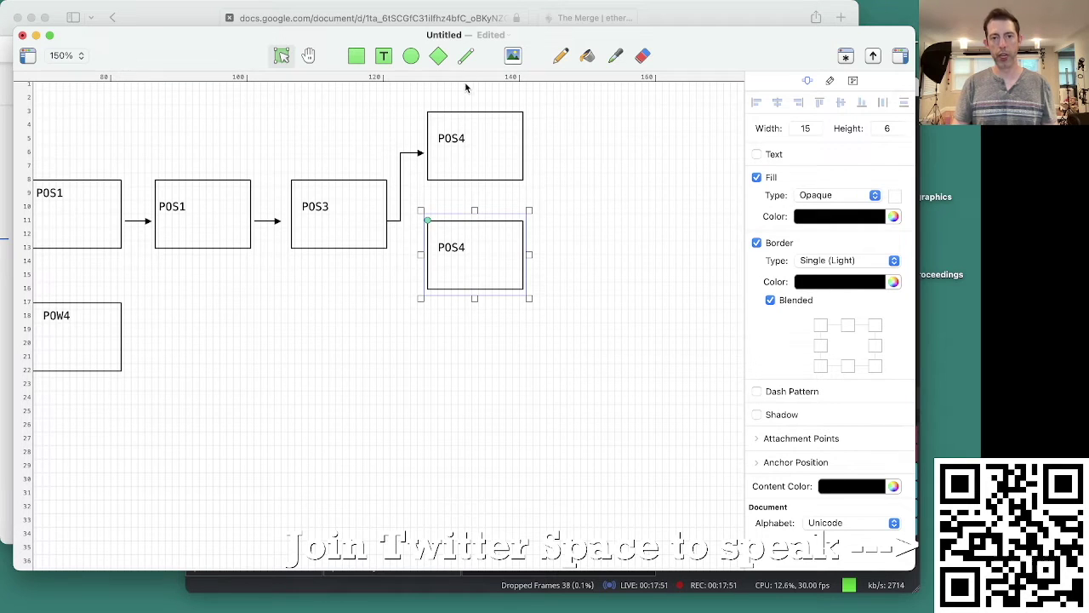
click(466, 57)
drag(393, 219, 422, 260)
double_click(462, 250)
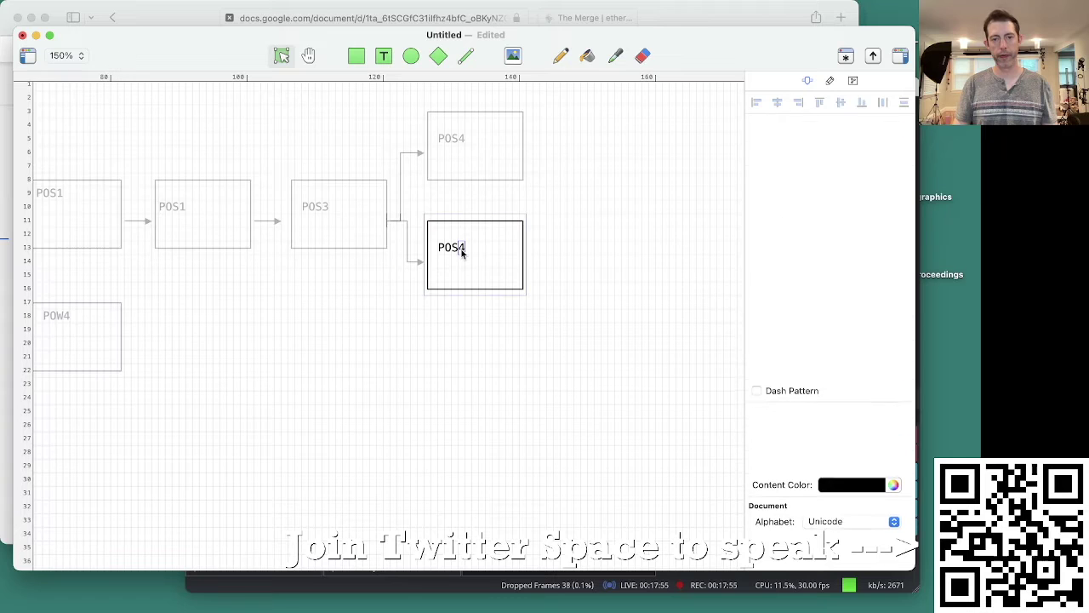
text(b)
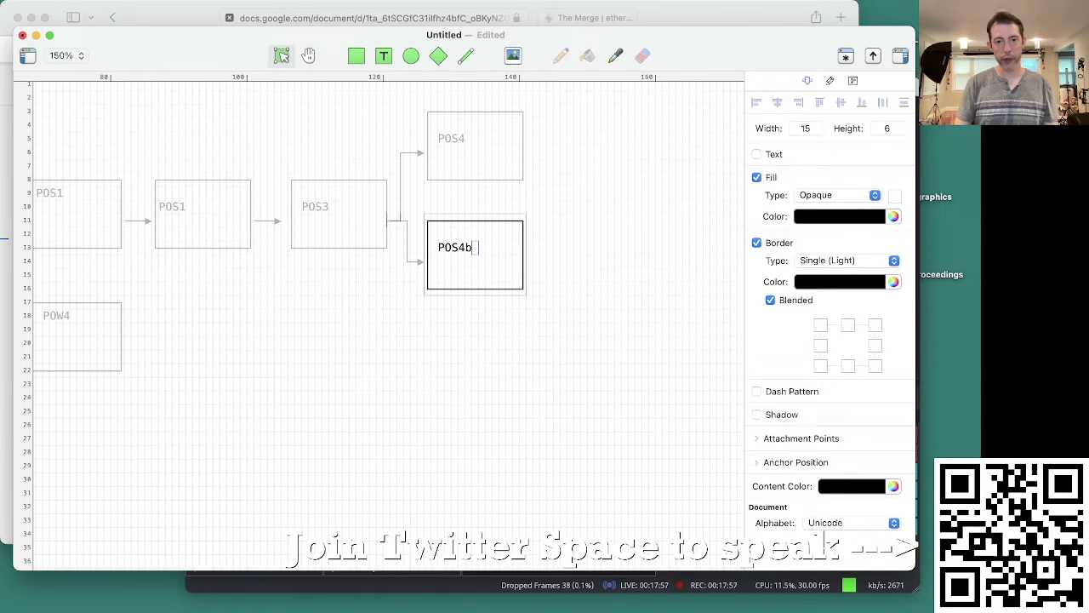
click(440, 402)
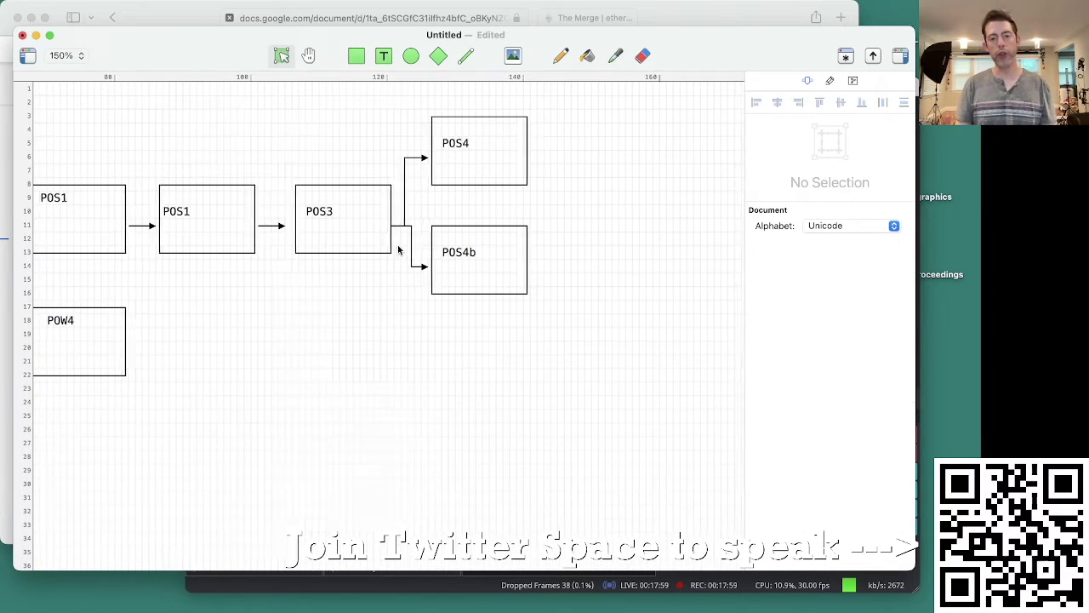
Step: Reposition the POS4 box so it sits just below POS4b
click(324, 225)
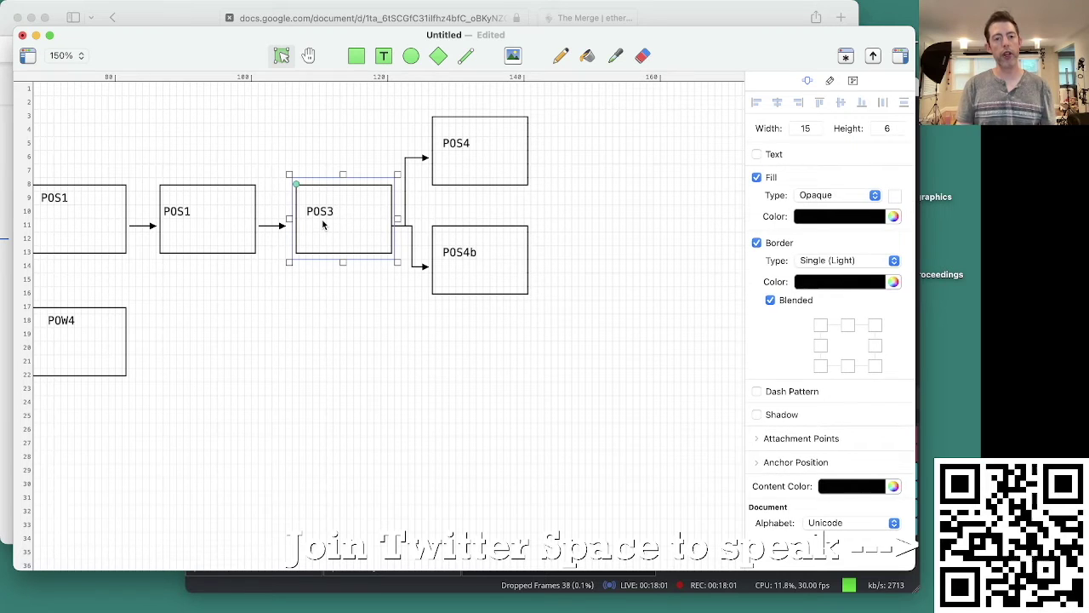
click(482, 174)
click(486, 171)
click(486, 307)
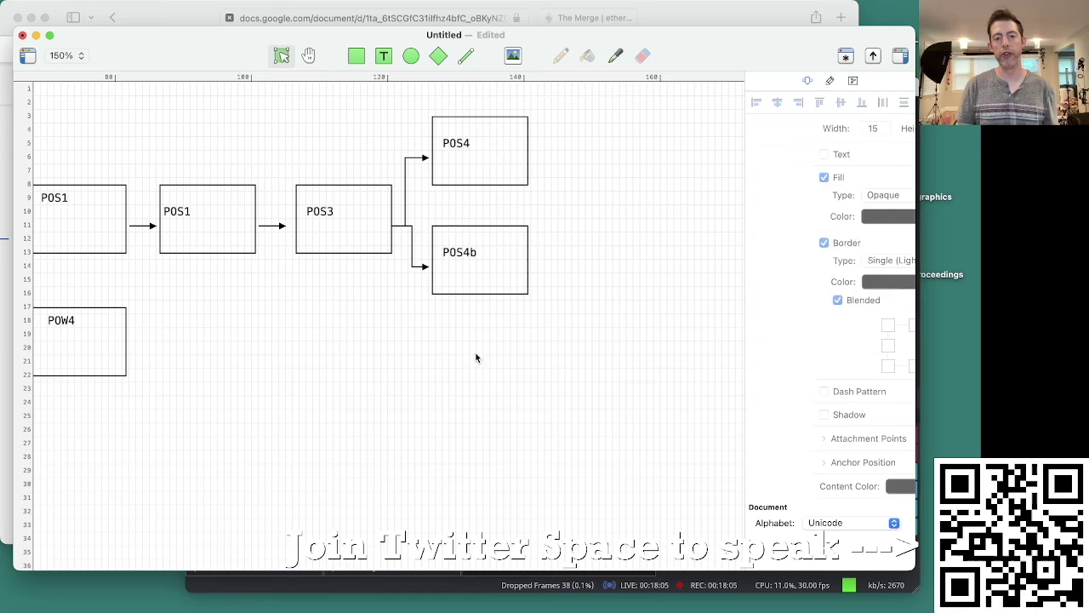
drag(503, 127, 483, 168)
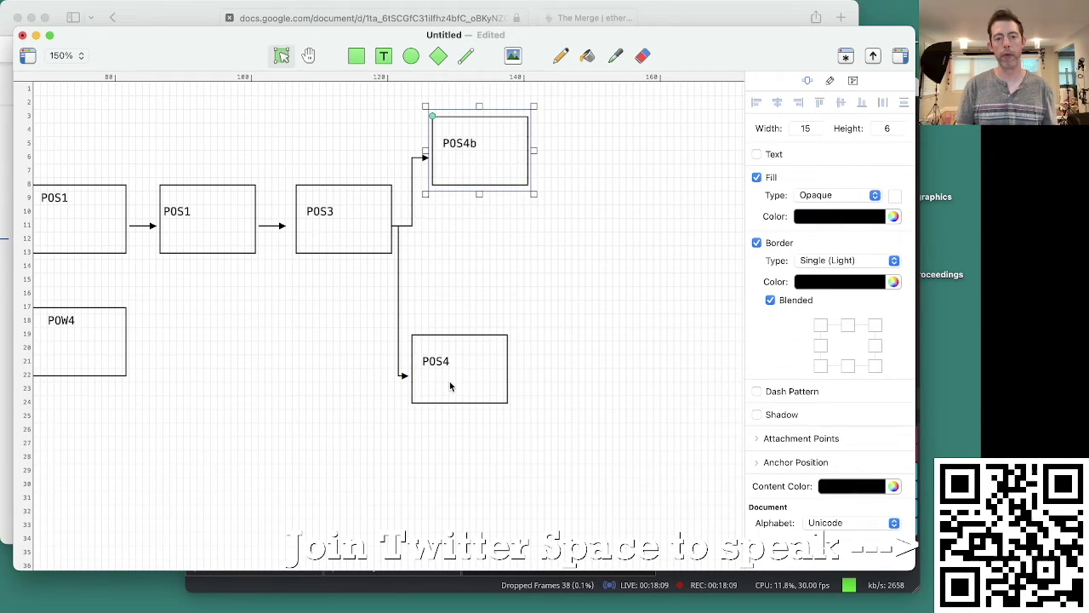
drag(450, 393, 470, 271)
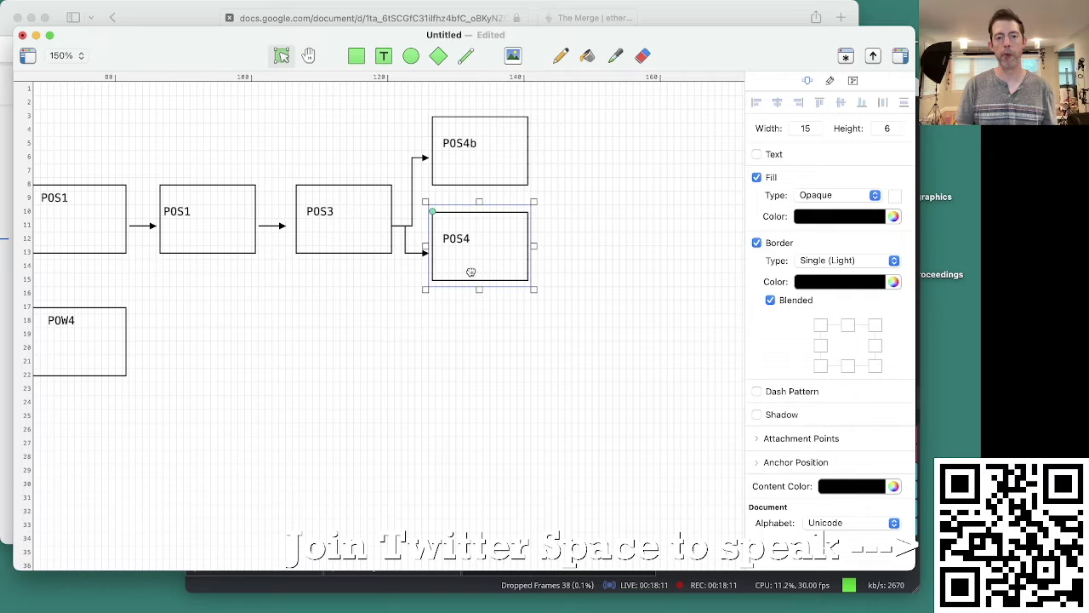
Step: Append ' Eth v16' to the POS4b label
double_click(474, 147)
key(Right)
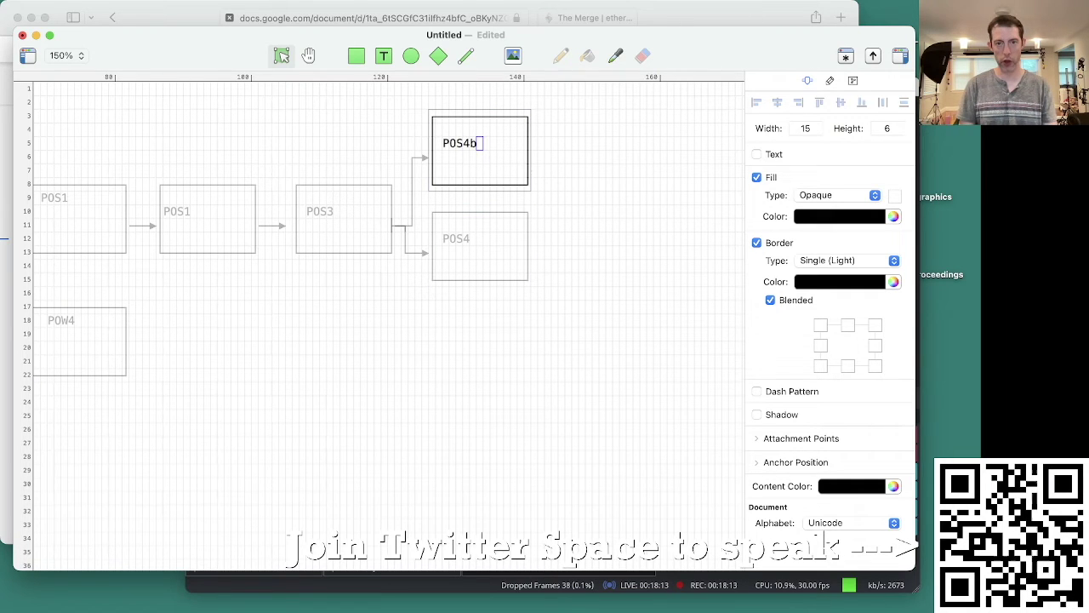
text(Eth v16)
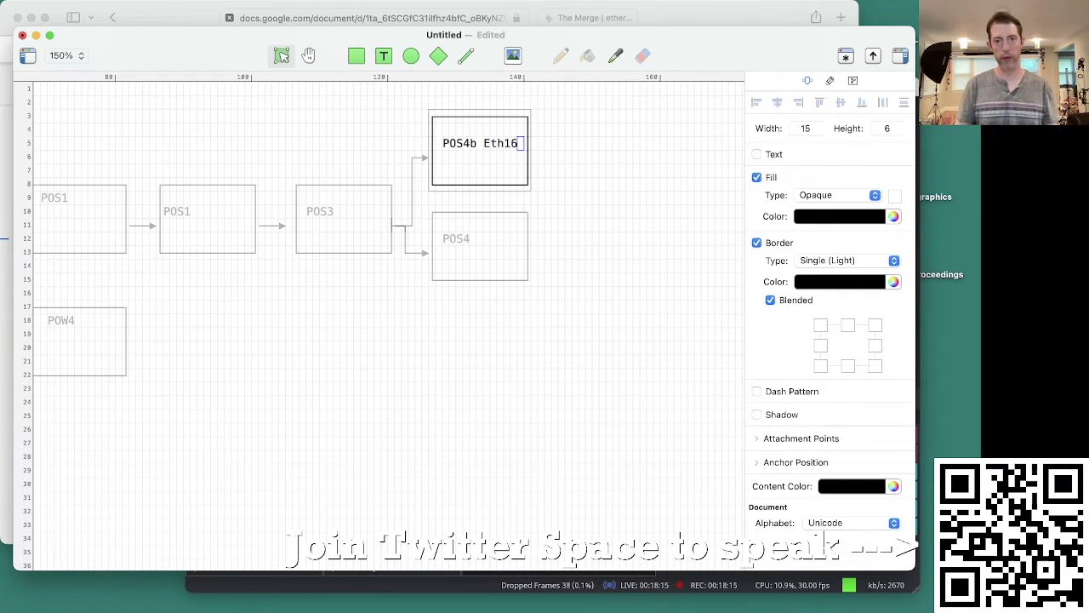
click(578, 177)
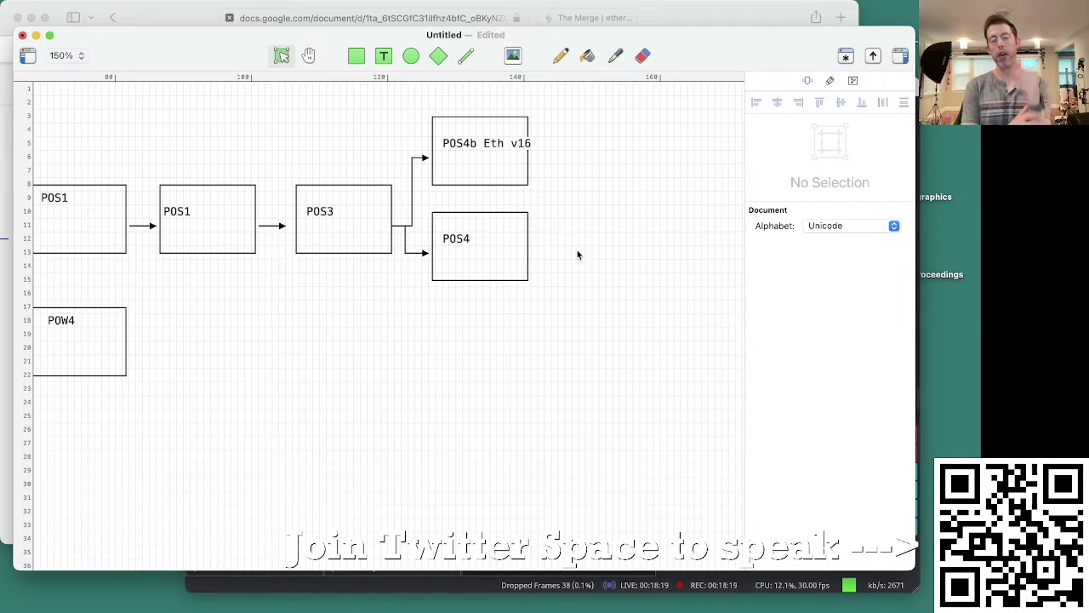
Step: Select POS3, POW4, POS4b Eth v16 and POS4 in turn to check the fork layout
click(357, 205)
click(499, 125)
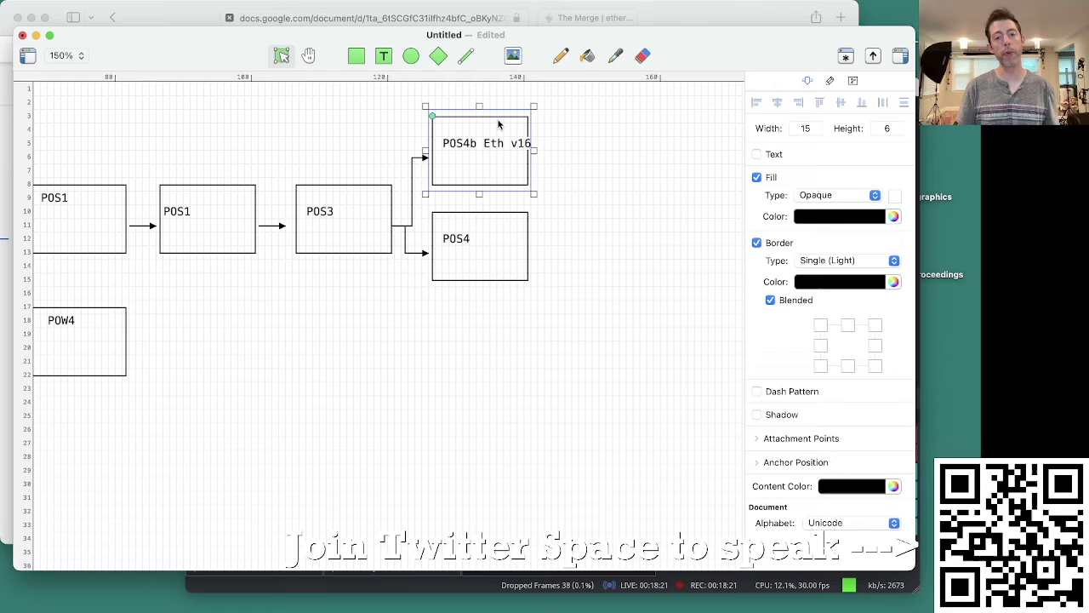
click(585, 125)
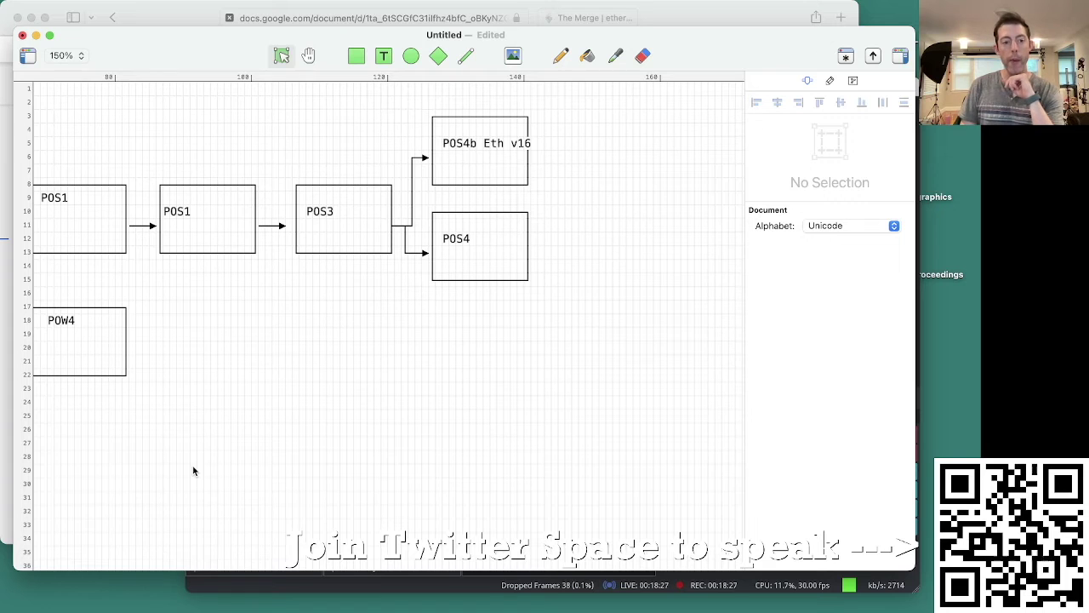
scroll(192, 470, left, 5)
click(298, 316)
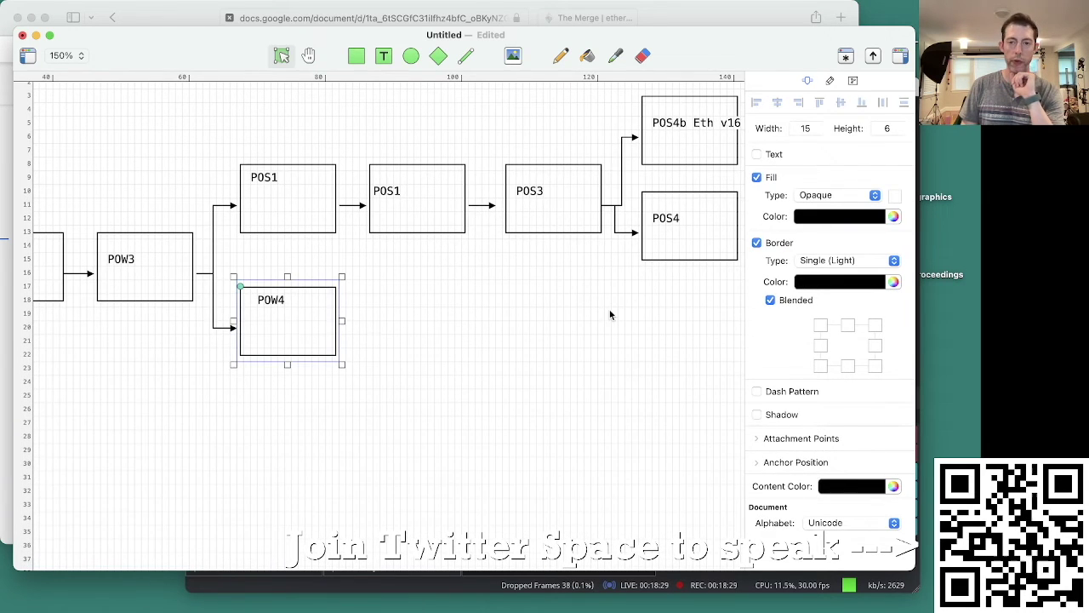
scroll(609, 315, right, 4)
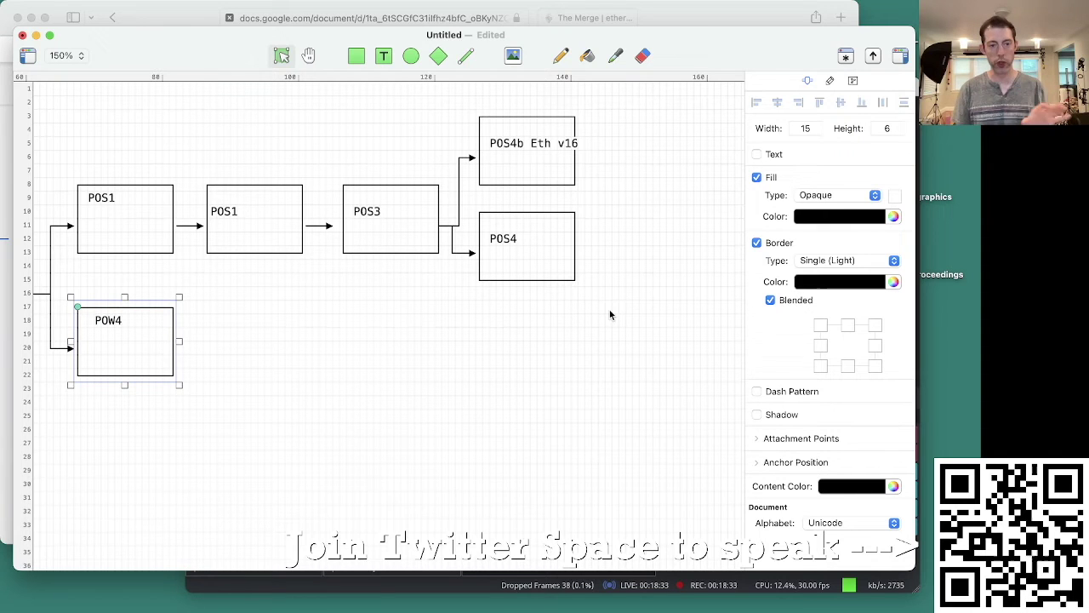
click(434, 211)
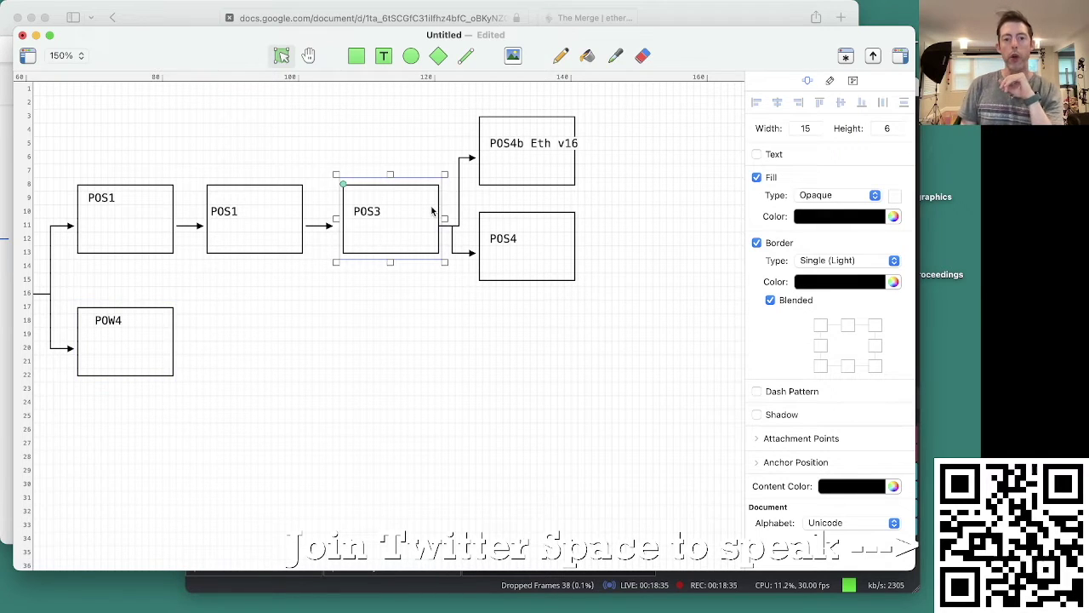
click(530, 176)
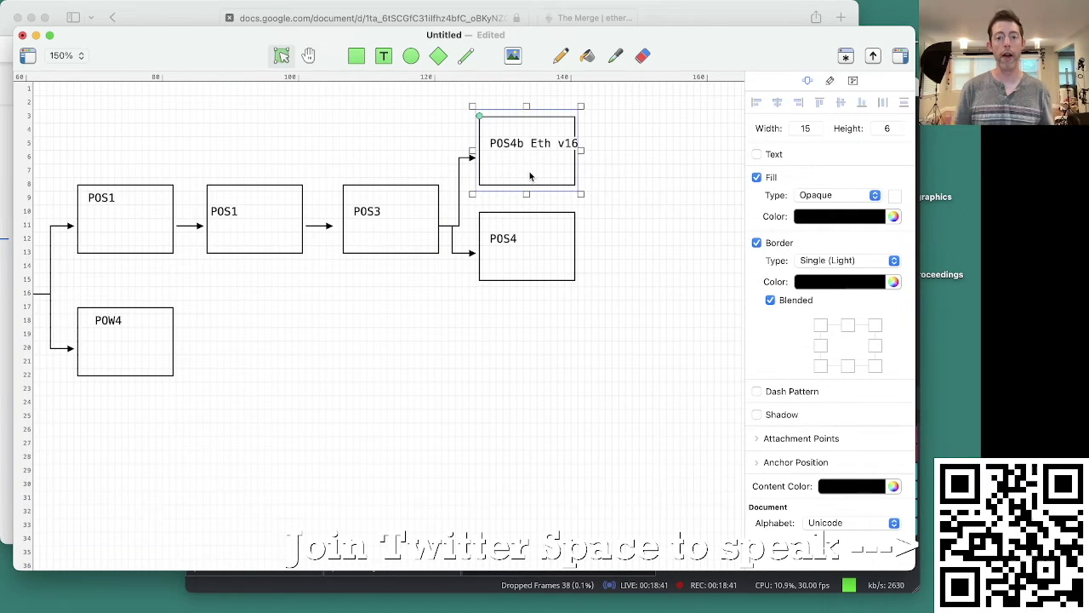
scroll(616, 175, right, 3)
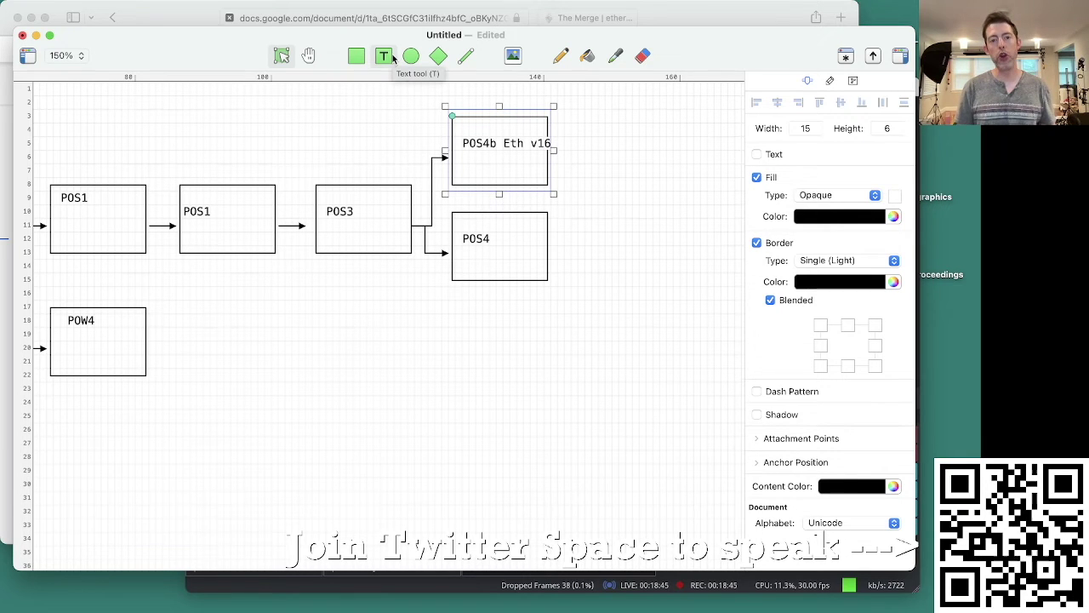
click(515, 247)
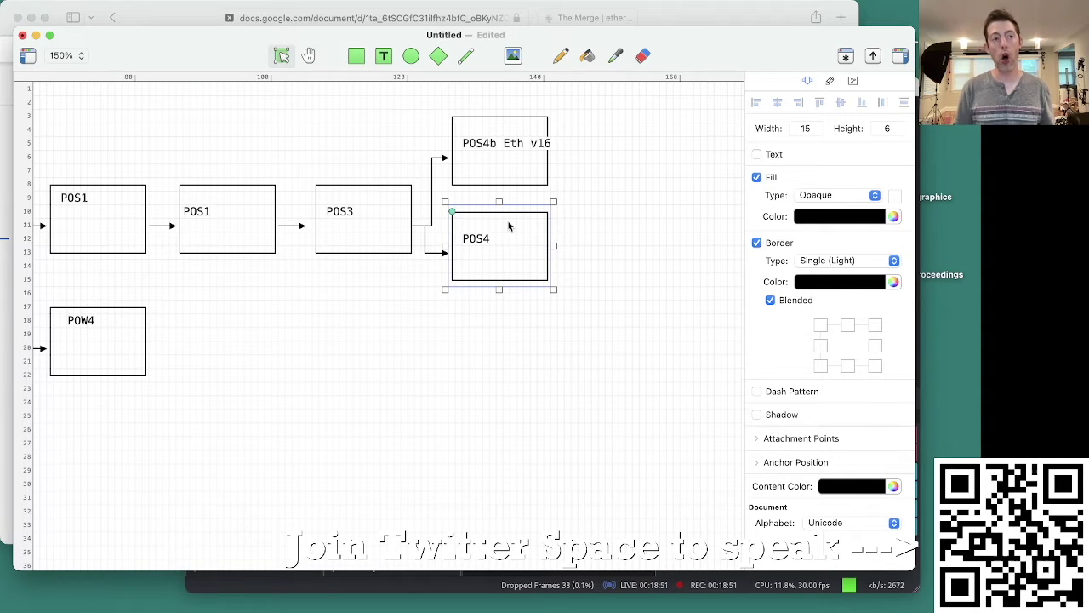
click(513, 177)
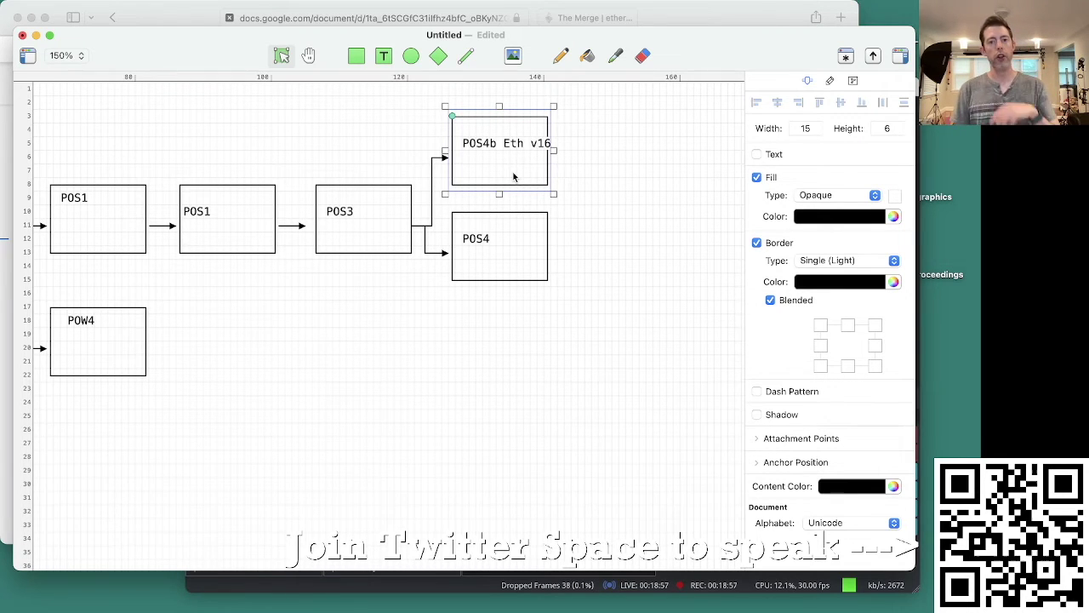
click(531, 268)
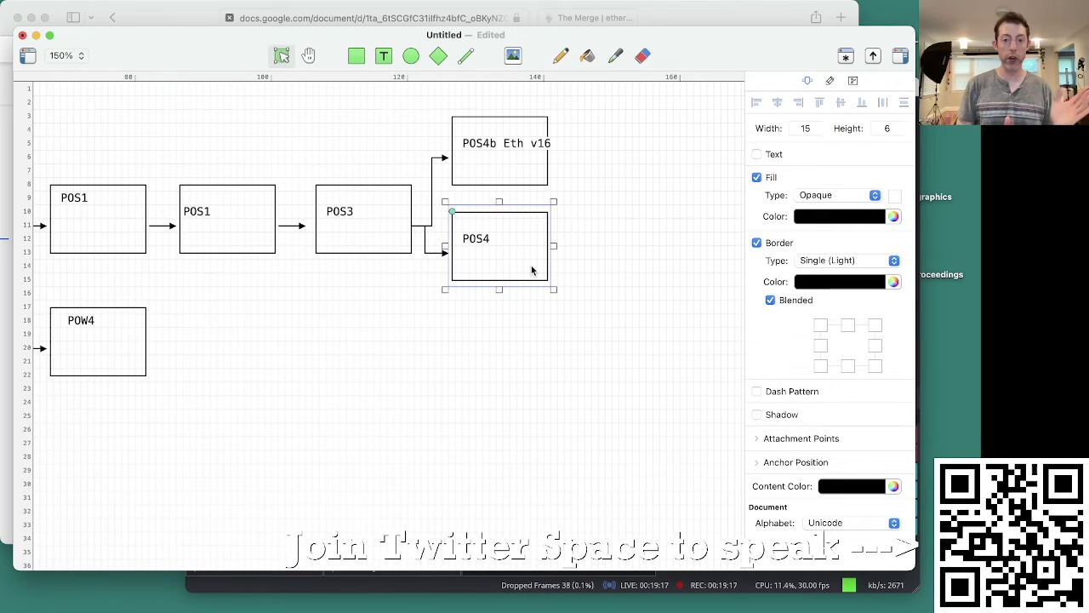
Step: Nudge POS4 slightly down and right, then check it alongside POS4b Eth v16
drag(532, 270, 538, 282)
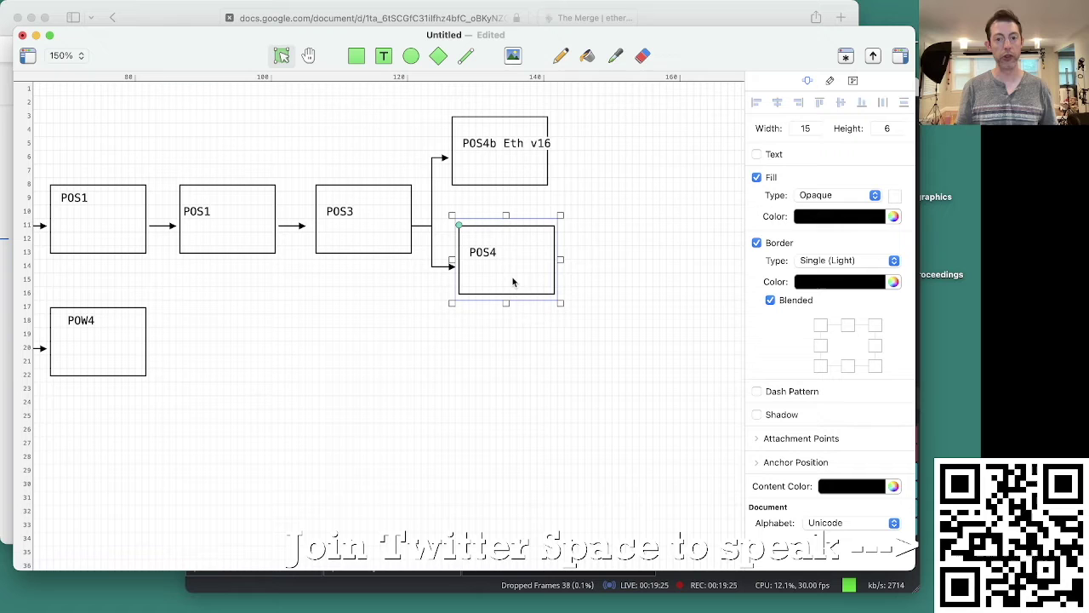
click(500, 126)
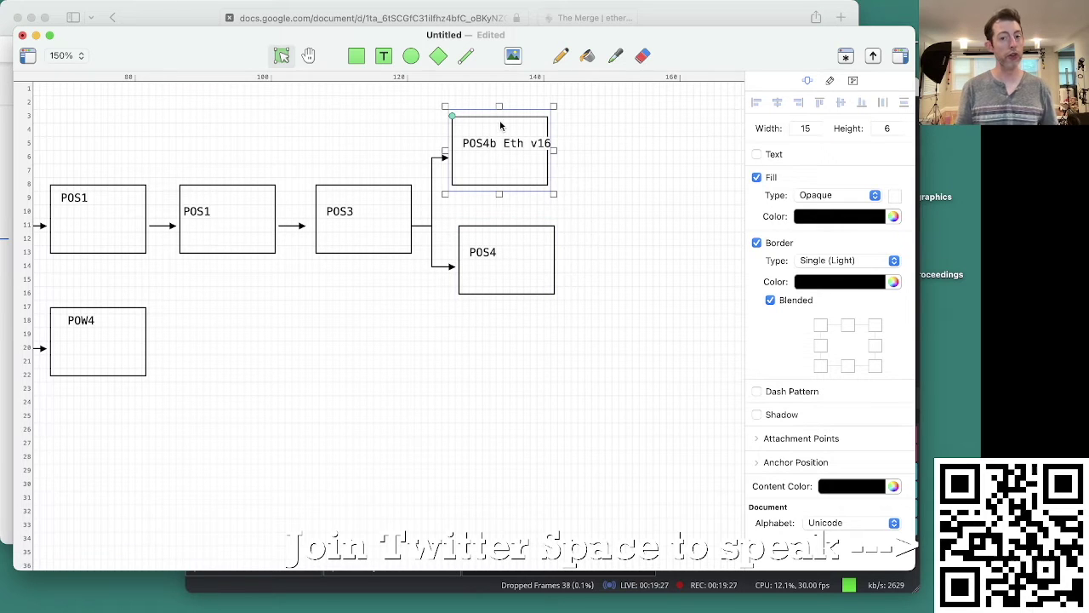
click(525, 240)
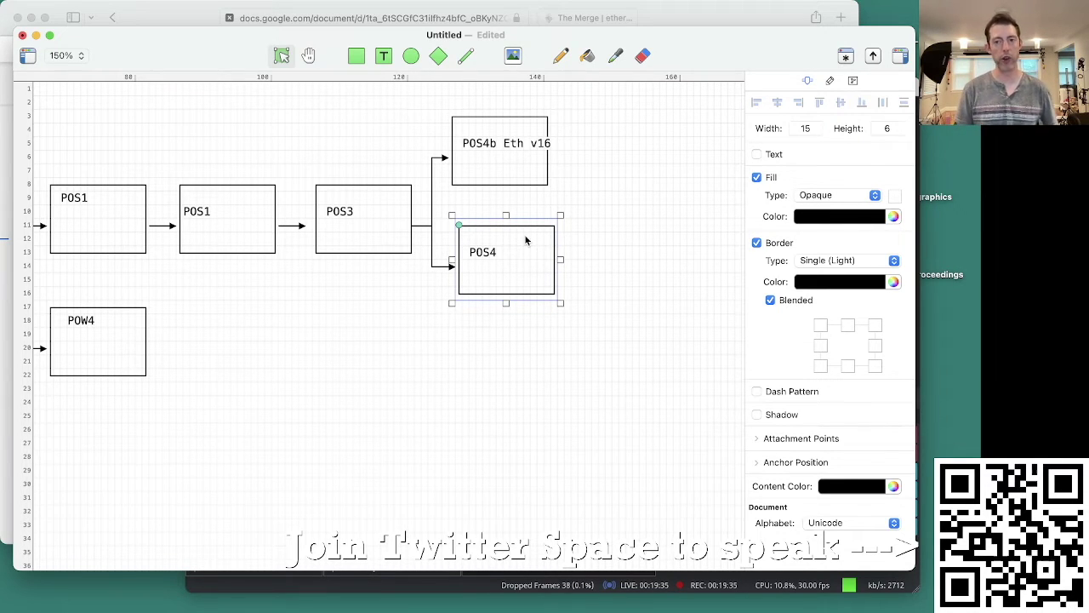
shift+click(502, 166)
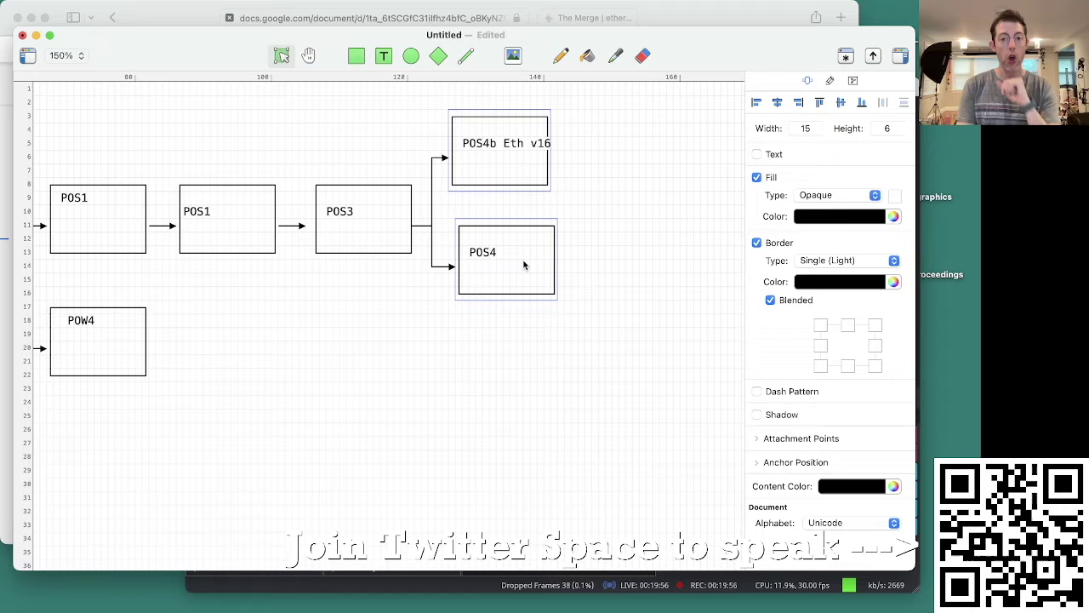
click(564, 330)
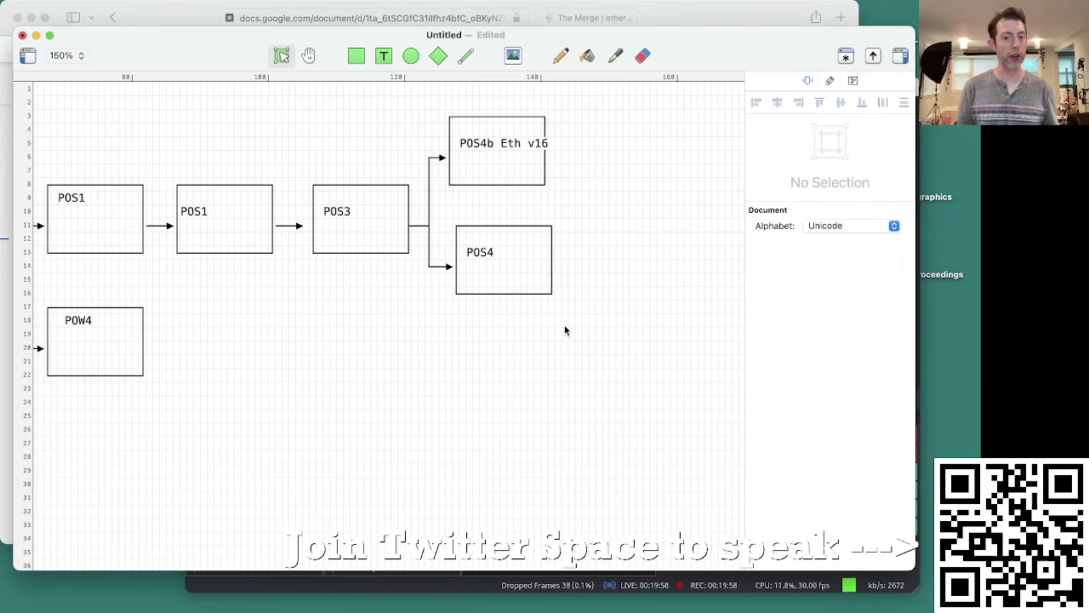
Step: Reselect the branch boxes and marquee-select POS3, POS4b Eth v16, POS4 and their connectors
drag(587, 178, 489, 136)
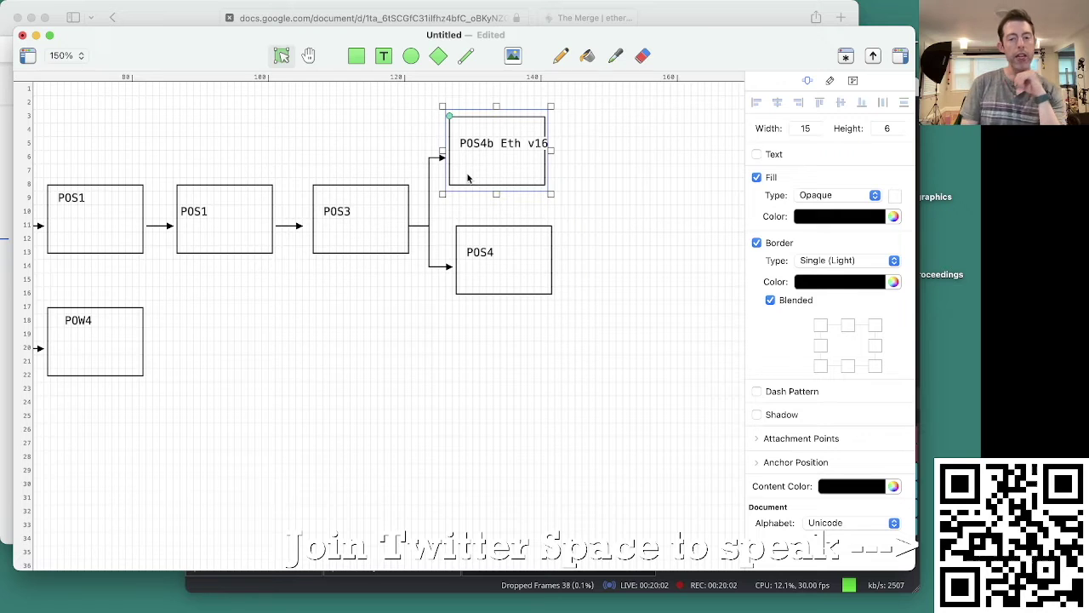
drag(468, 178, 472, 175)
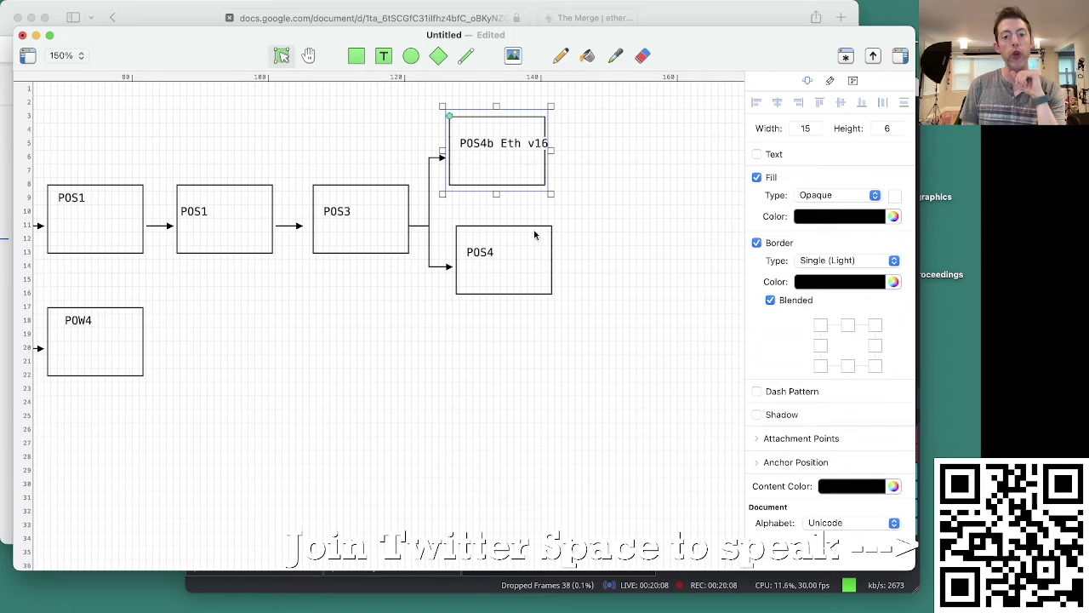
drag(567, 395, 474, 272)
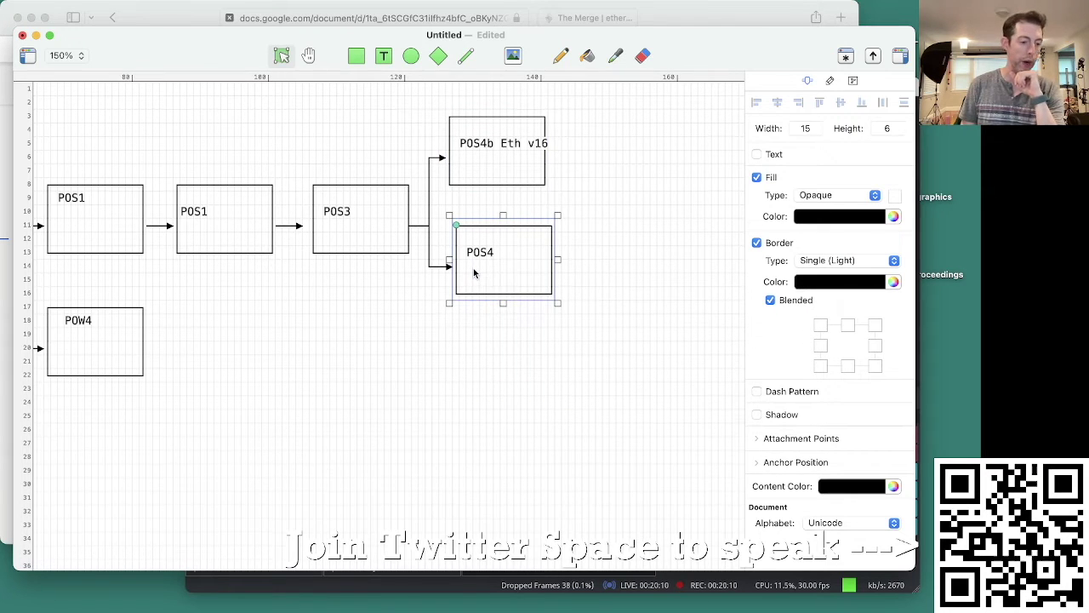
click(497, 341)
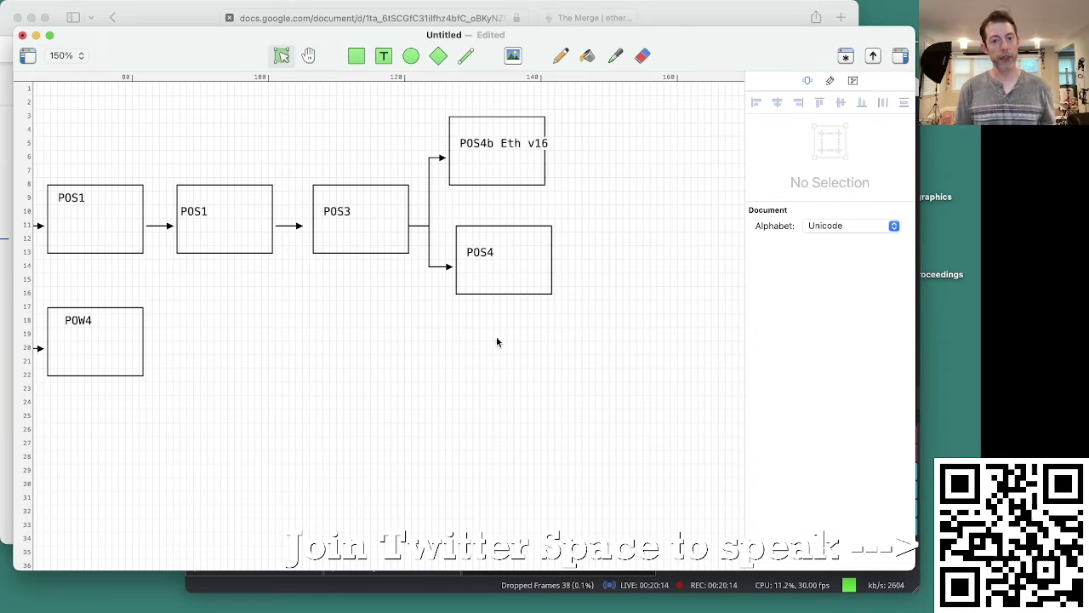
click(493, 276)
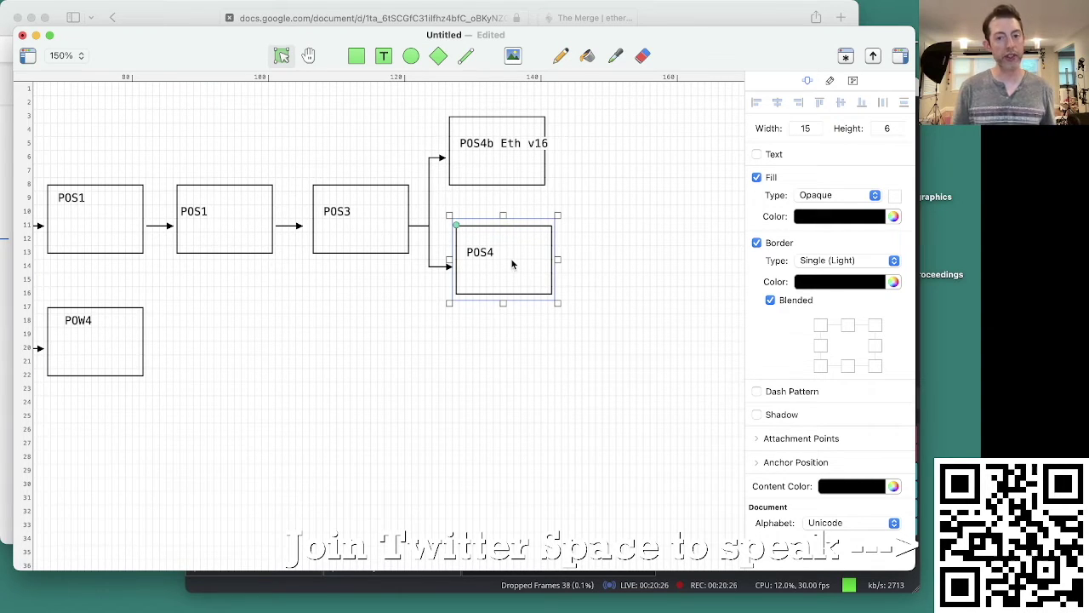
click(498, 167)
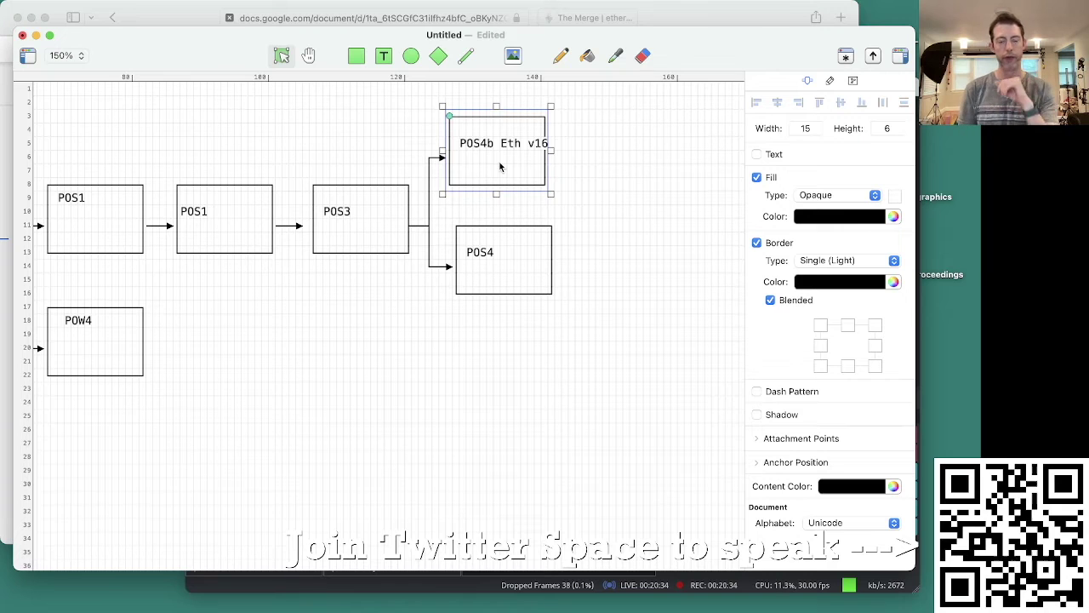
drag(638, 395, 371, 146)
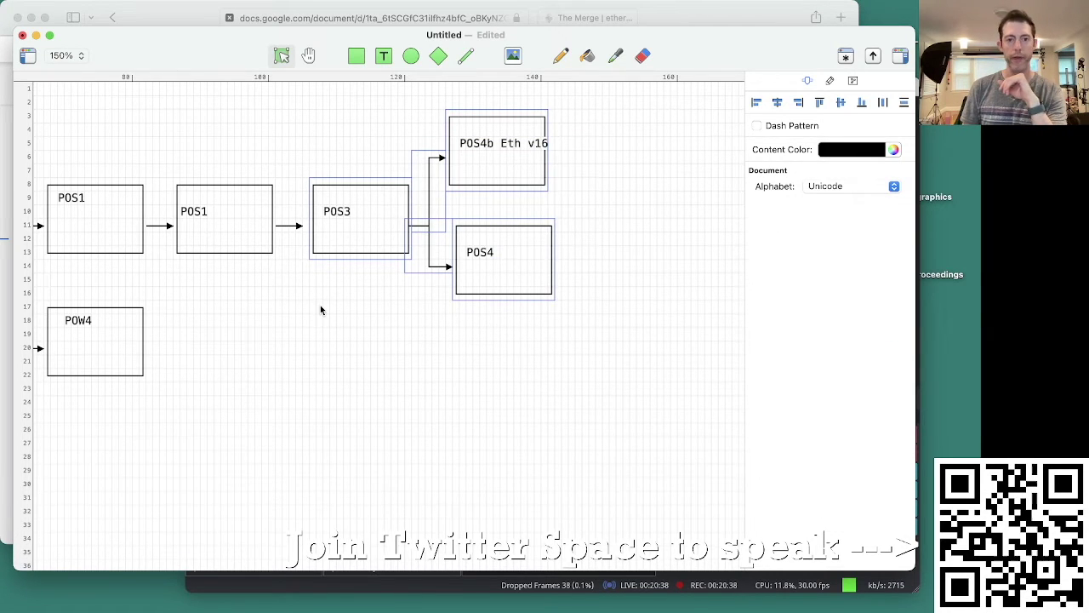
Step: Duplicate the POW4 box to its right and relabel the copy POW5
scroll(320, 306, left, 5)
scroll(320, 310, left, 5)
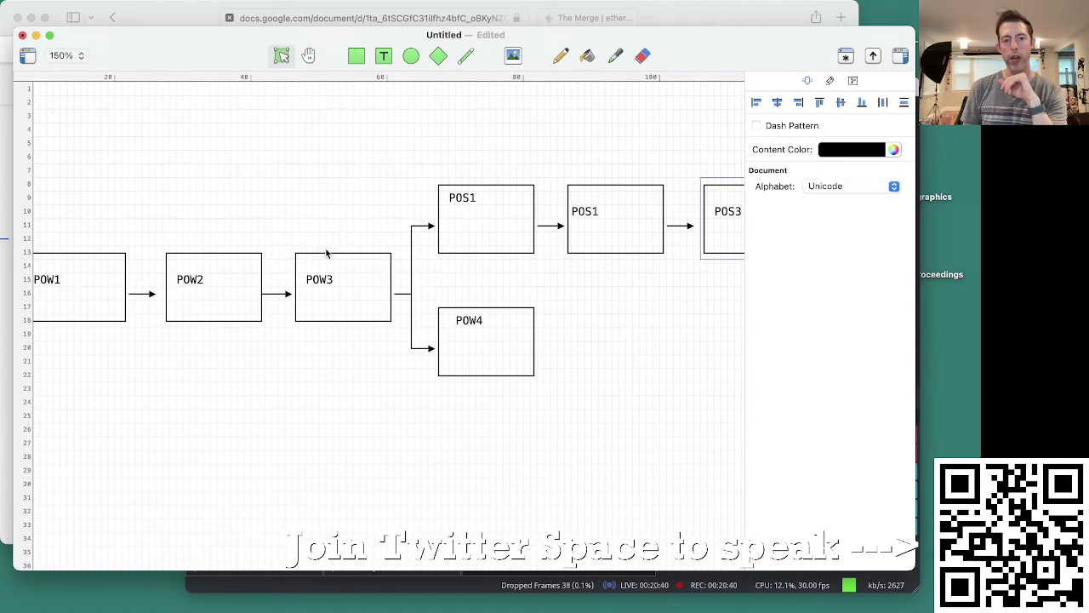
scroll(326, 247, up, 2)
click(311, 286)
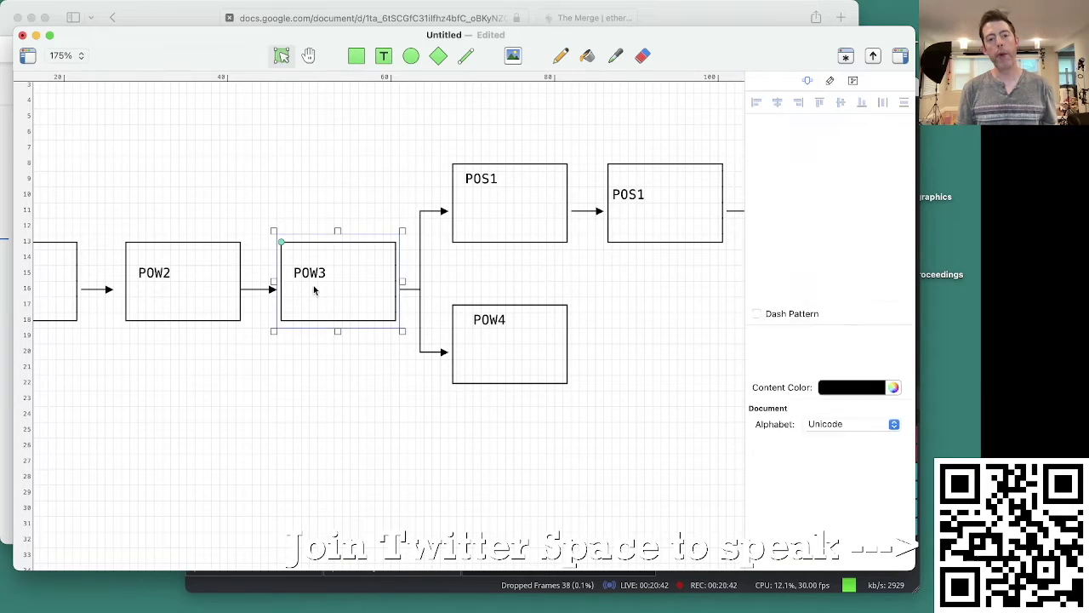
click(516, 365)
scroll(366, 436, right, 2)
scroll(361, 439, right, 1)
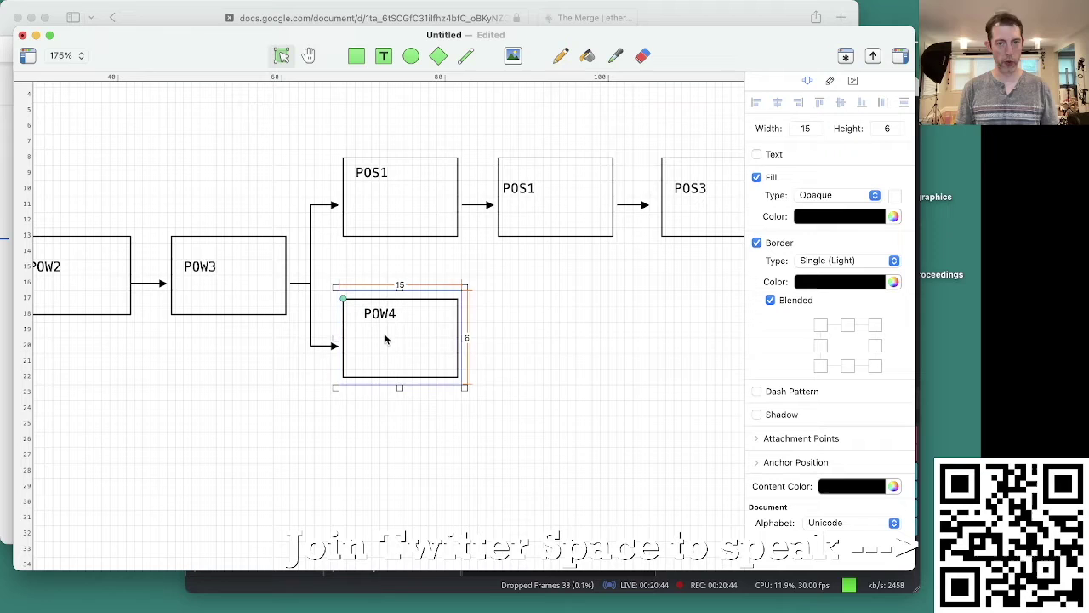
drag(384, 336, 539, 335)
double_click(541, 332)
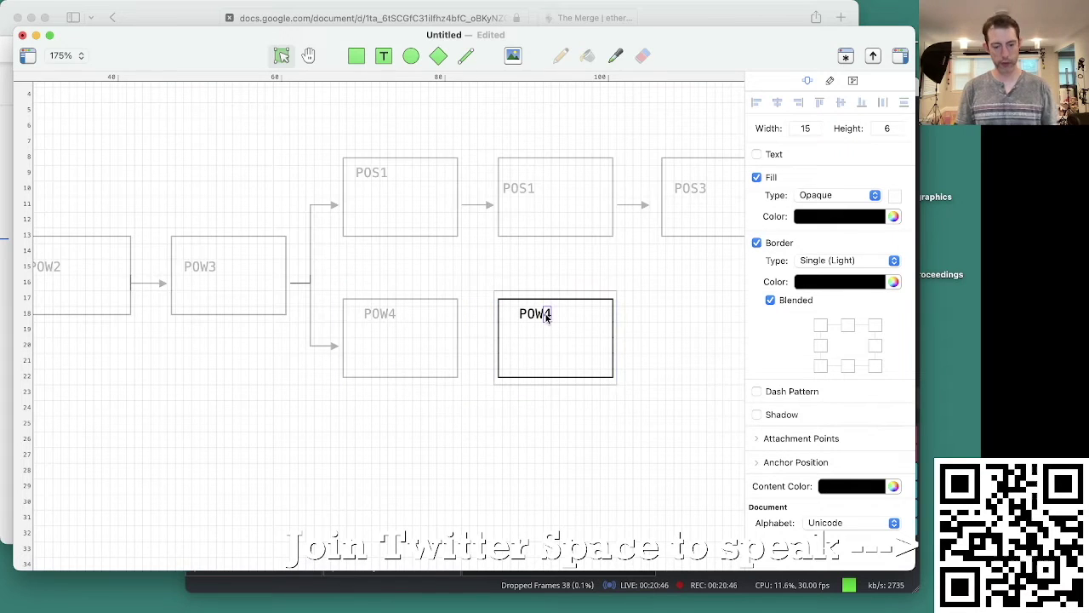
key(BackSpace)
text(5)
click(463, 413)
Step: Draw an arrow from POW4 to POW5 and select both boxes with their connector
click(465, 56)
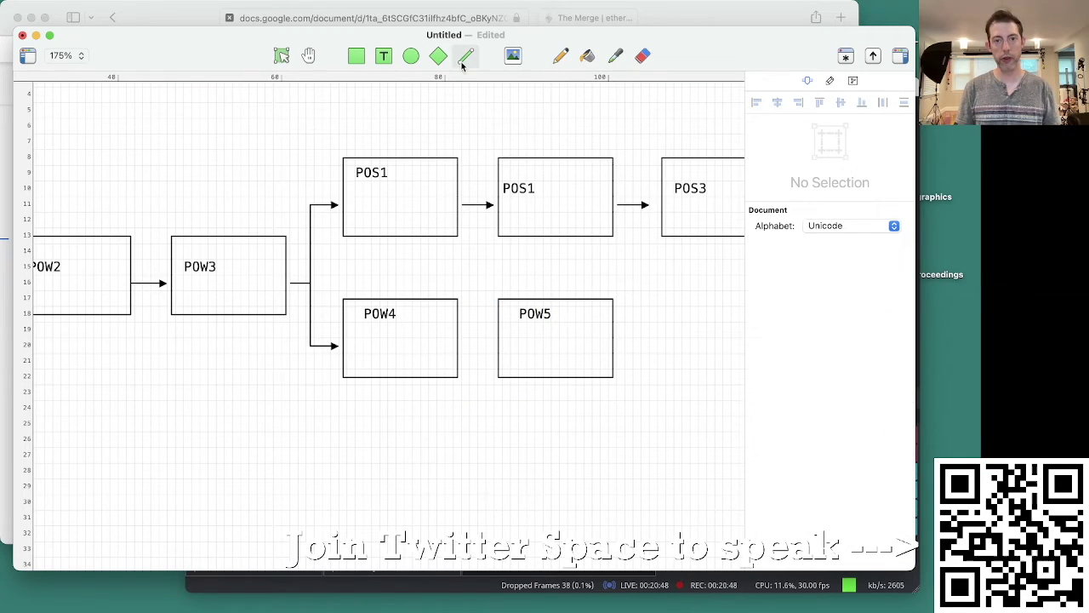
drag(463, 345, 496, 346)
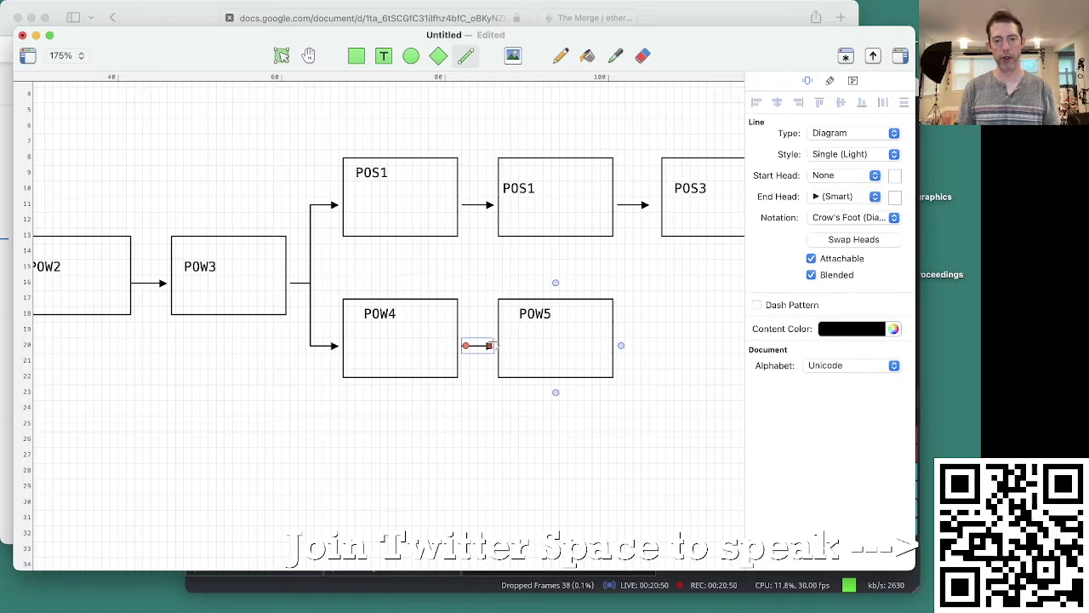
click(470, 402)
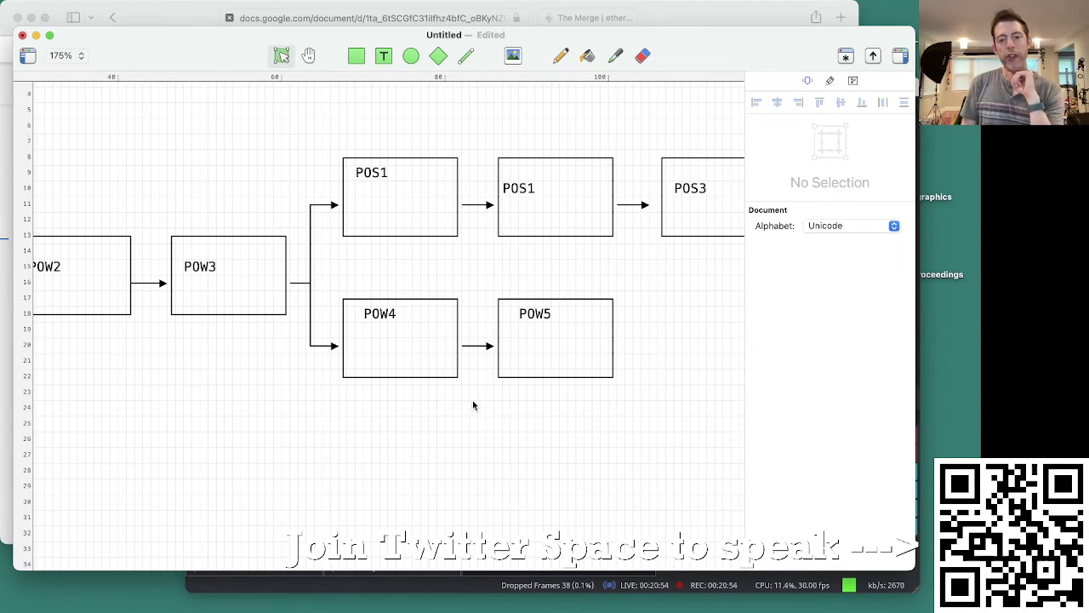
drag(592, 448, 404, 328)
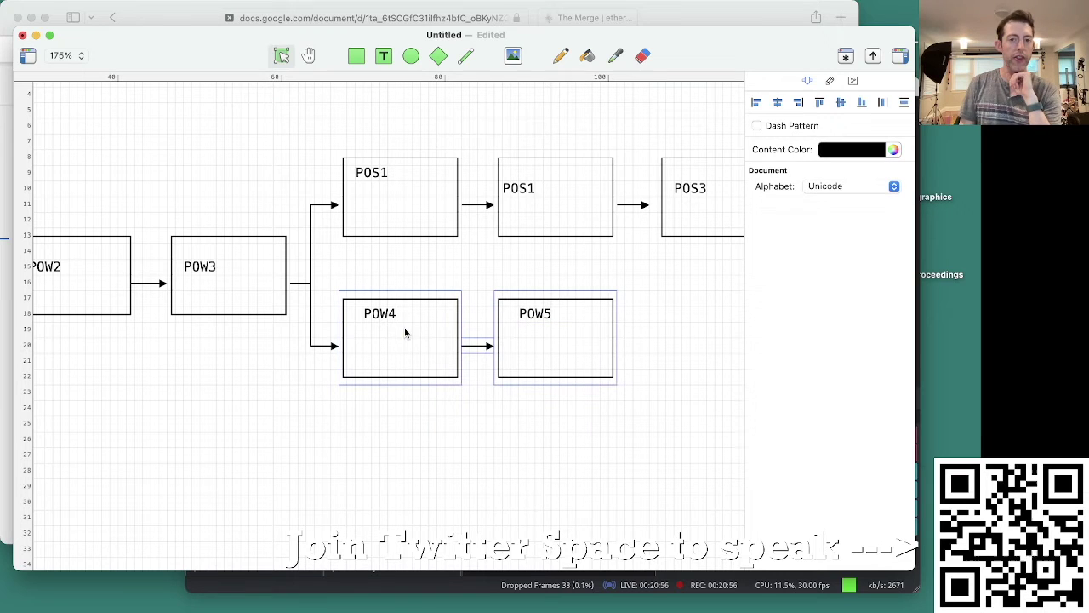
click(377, 260)
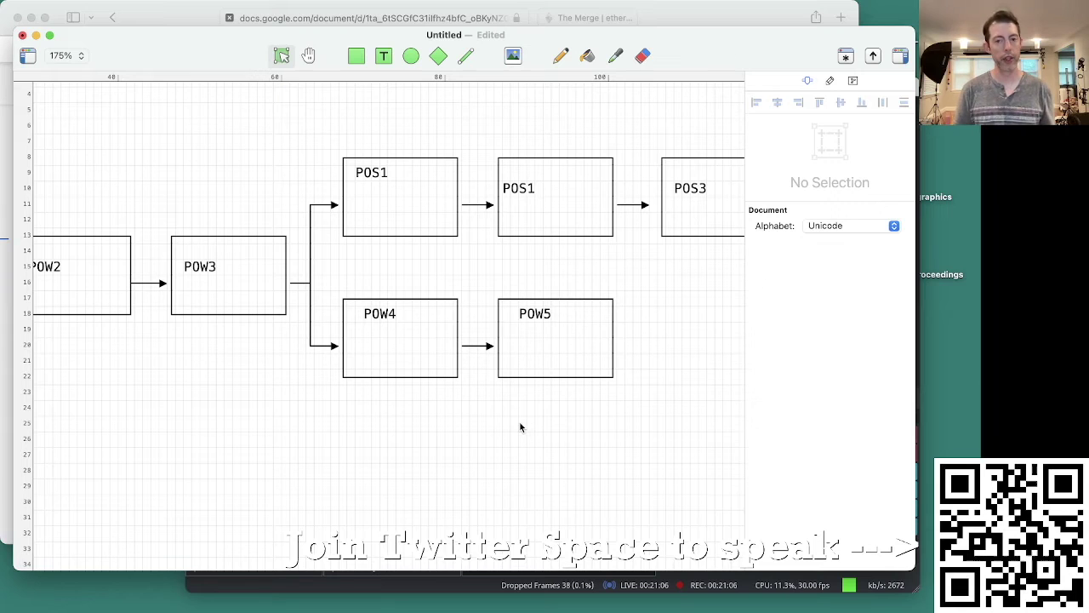
drag(576, 440, 395, 335)
scroll(533, 445, right, 3)
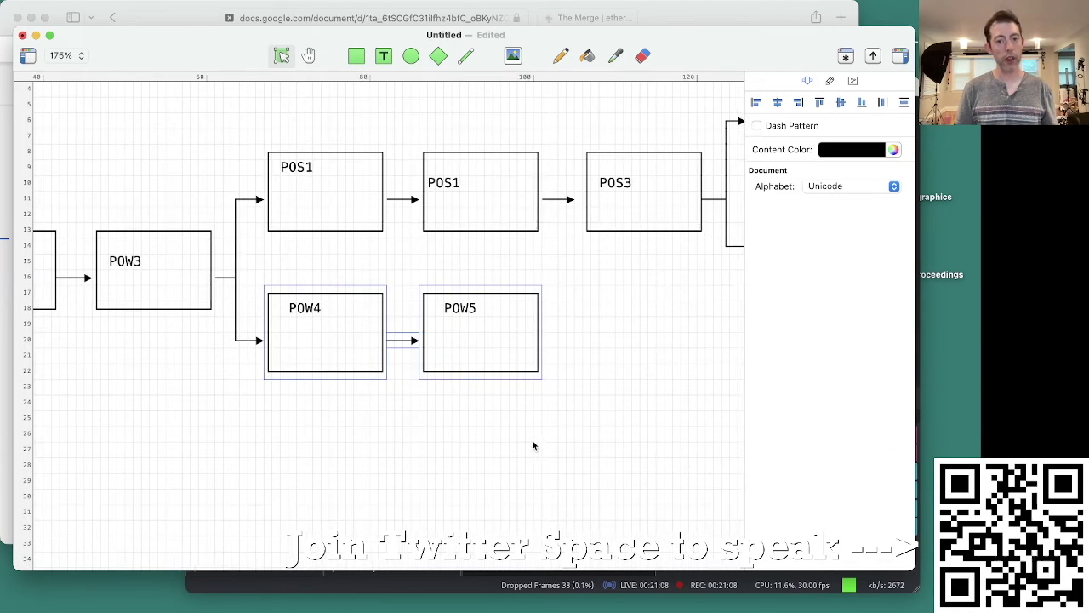
click(406, 439)
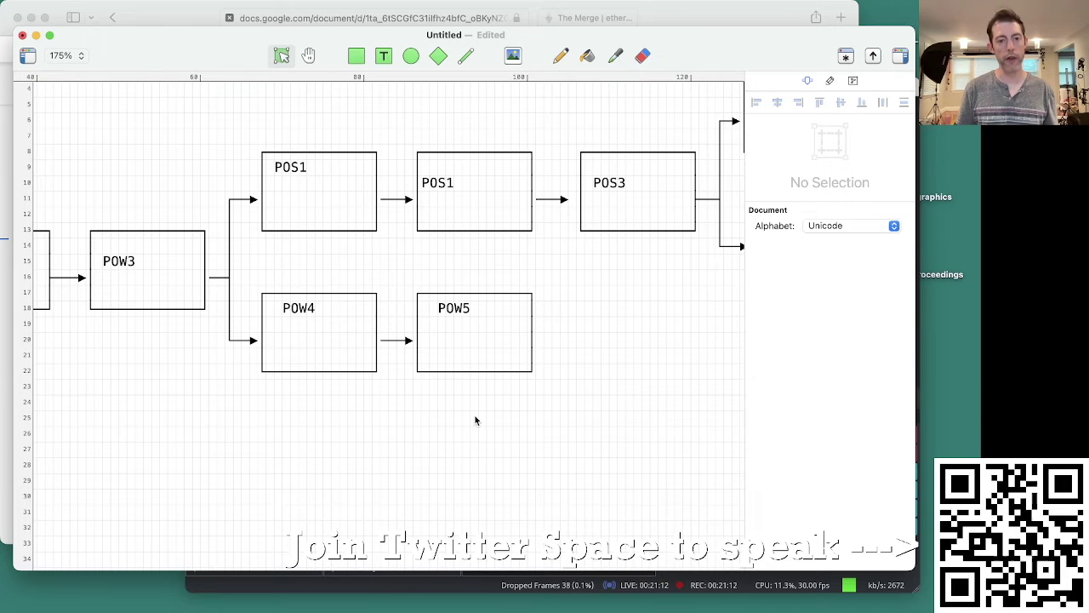
click(288, 196)
click(301, 271)
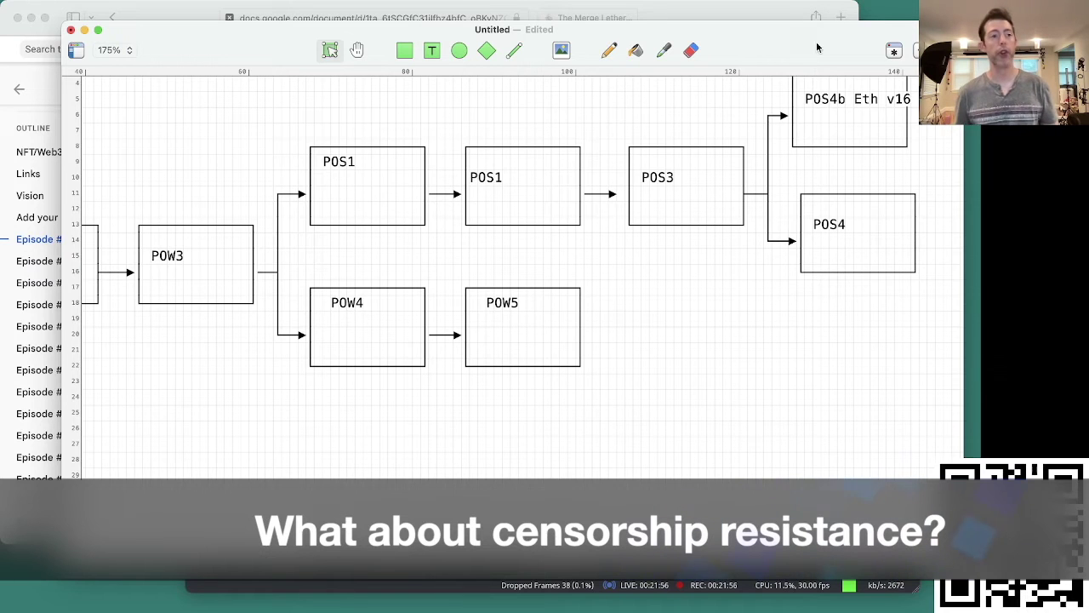
click(391, 171)
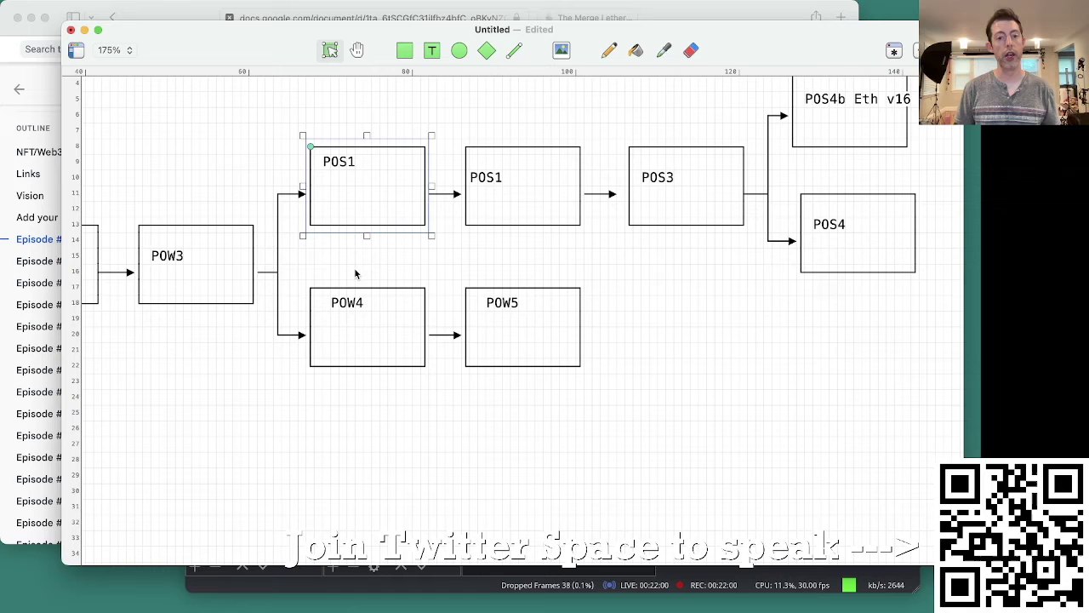
drag(345, 273, 569, 398)
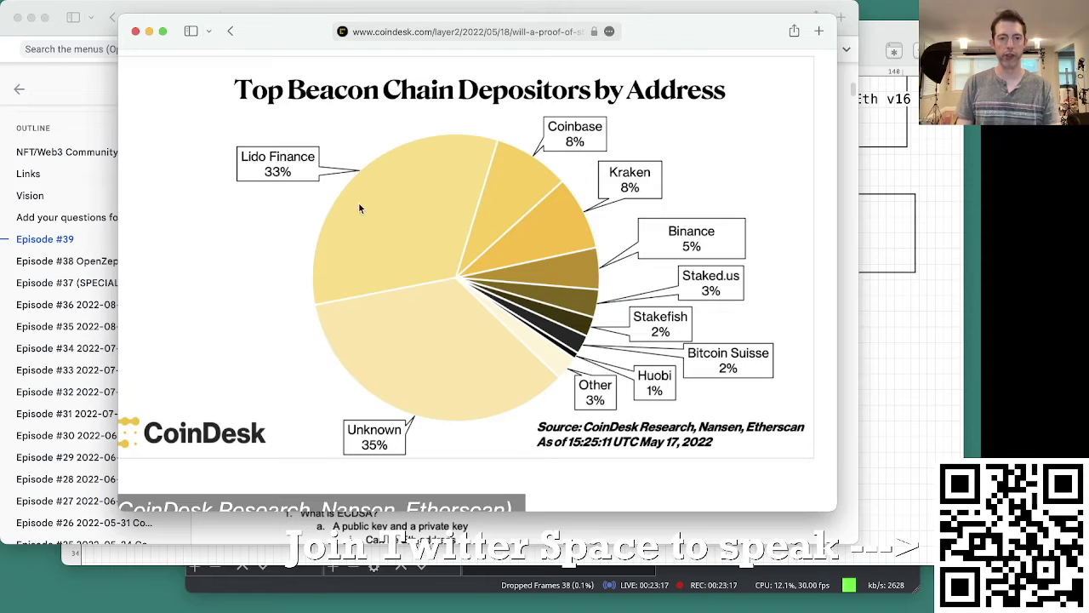
scroll(259, 173, down, 2)
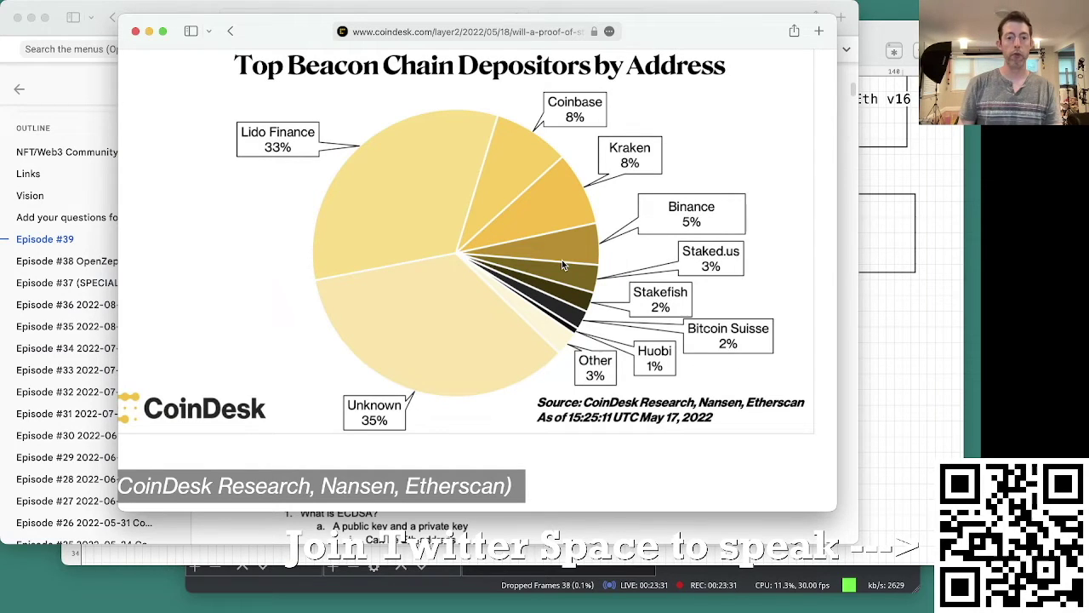
Step: Search 'lido finance' in a new tab and open the Lido site's Terms of Use
key(super+t)
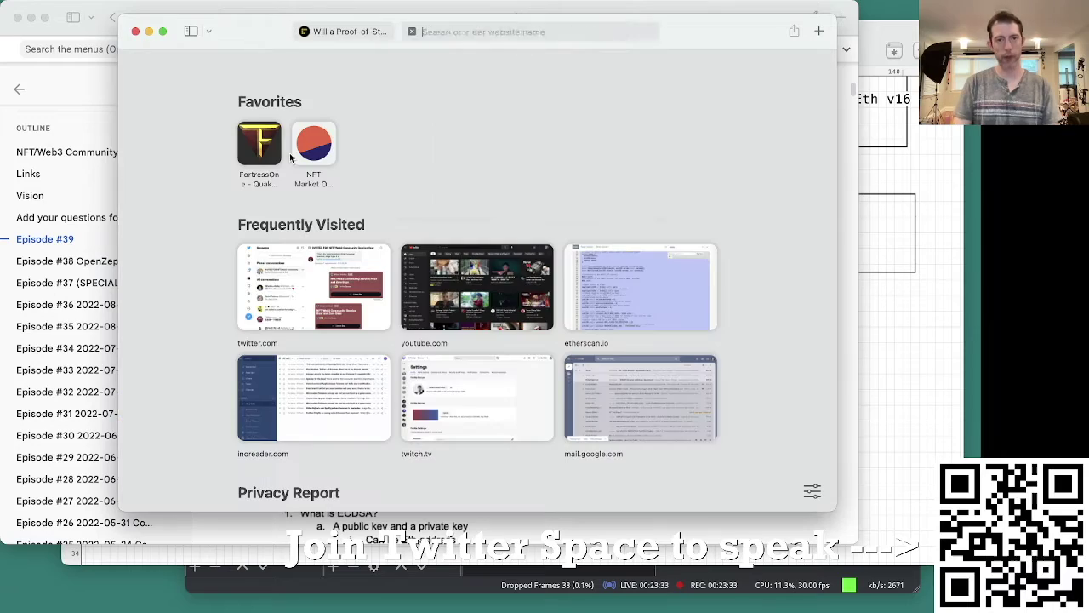
text(lido finance)
key(Return)
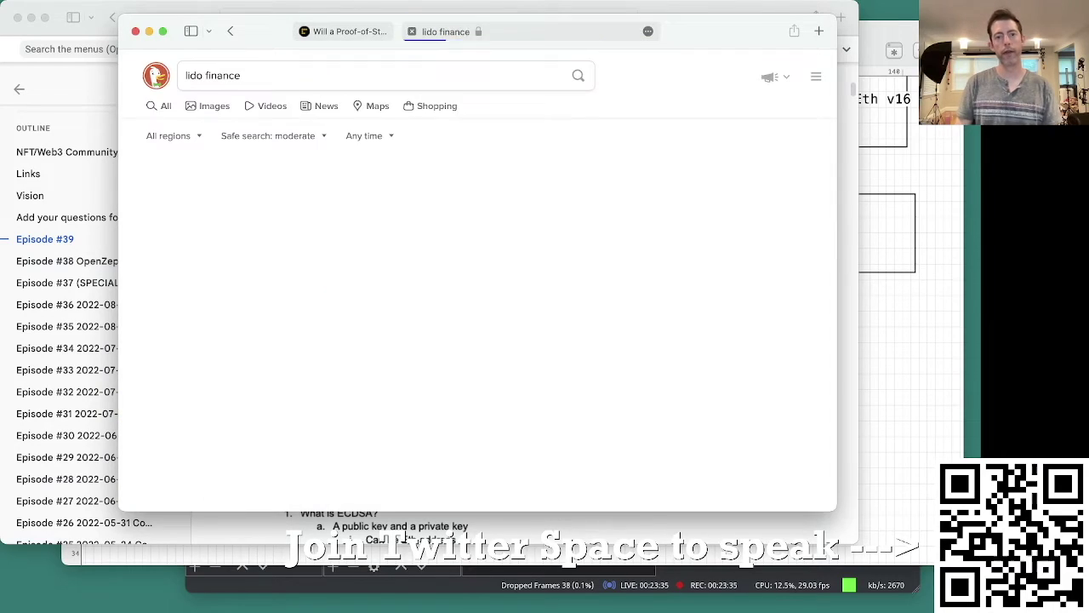
click(204, 189)
click(712, 482)
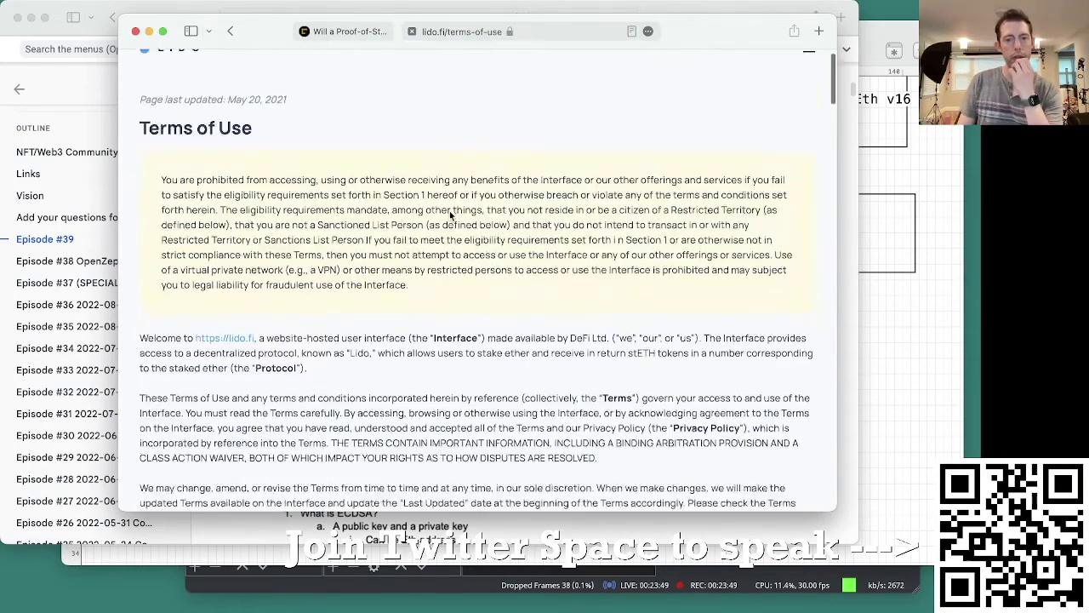
Step: Find 'govern' in the terms and highlight 'Cayman Islands' in section 15, Governing Law
scroll(566, 256, down, 3)
drag(570, 175, 606, 176)
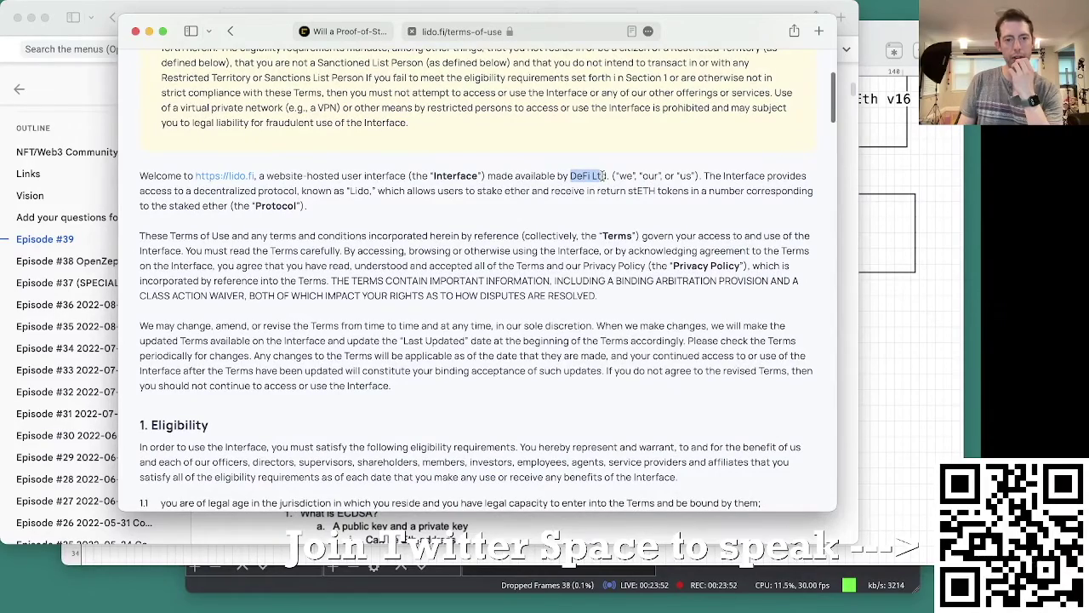
click(487, 204)
key(super+f)
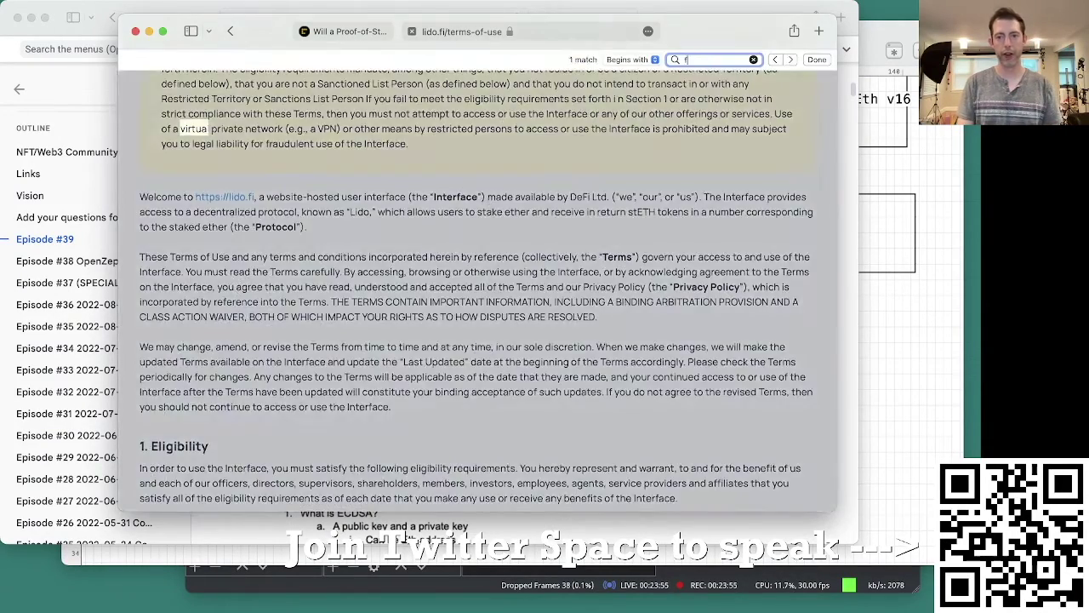
text(govern)
key(Return)
key(Return)
key(Return)
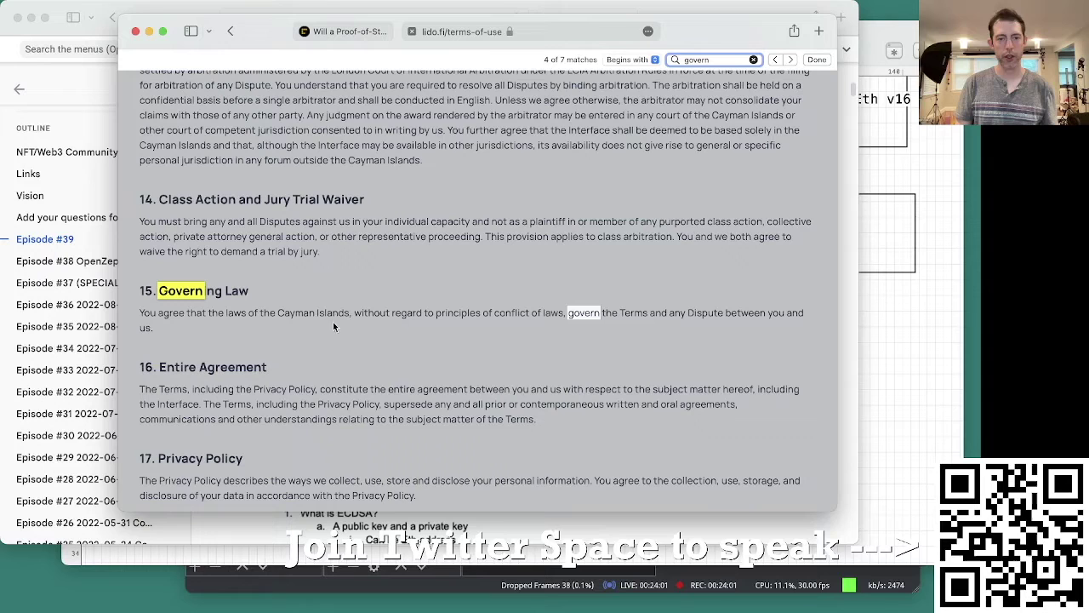
drag(298, 312, 339, 311)
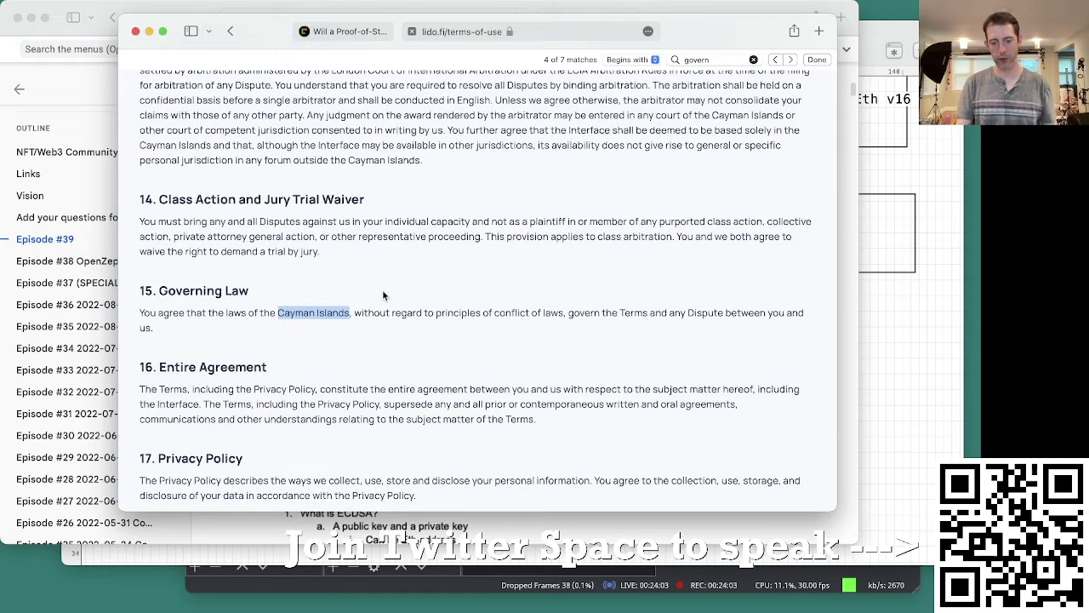
Step: Go back twice and close the Lido search tab to return to CoinDesk
key(super+bracketleft)
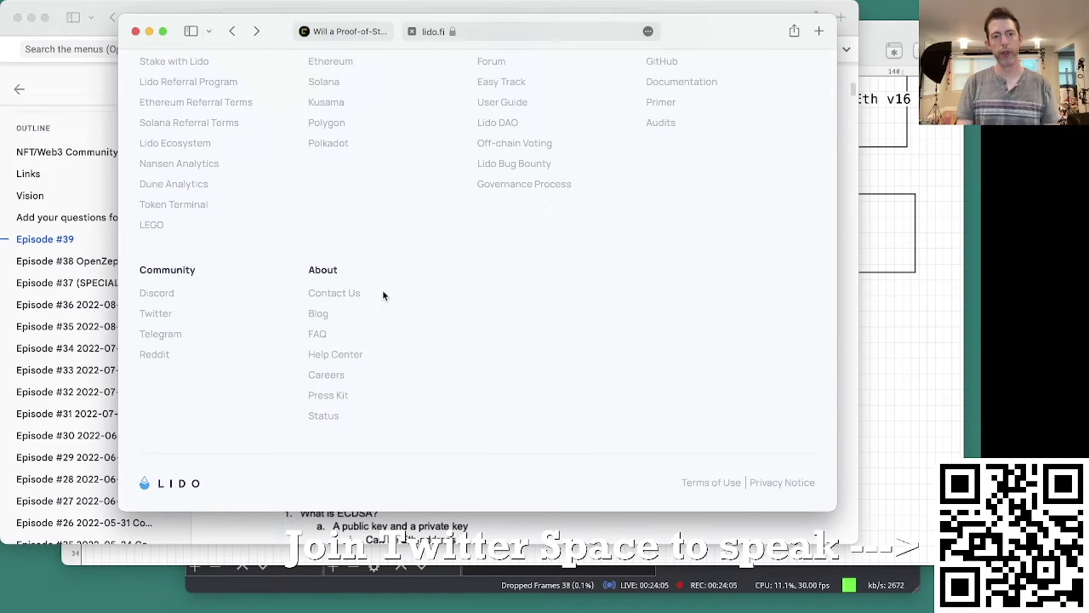
key(super+bracketleft)
key(super+w)
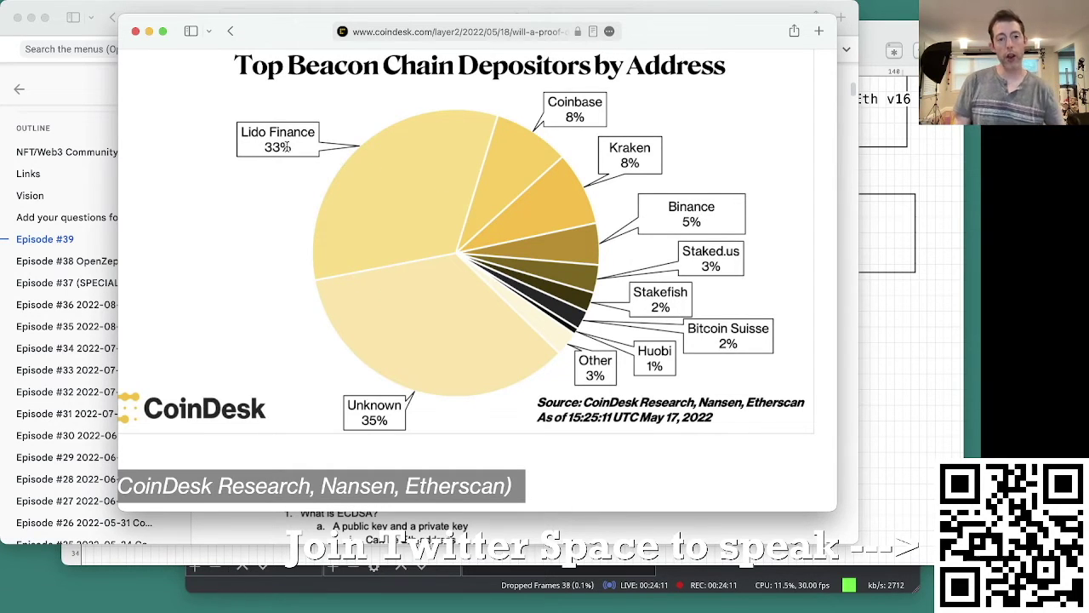
Step: Zoom the CoinDesk depositors chart out and back in, close it, and return to Monodraw
key(super+minus)
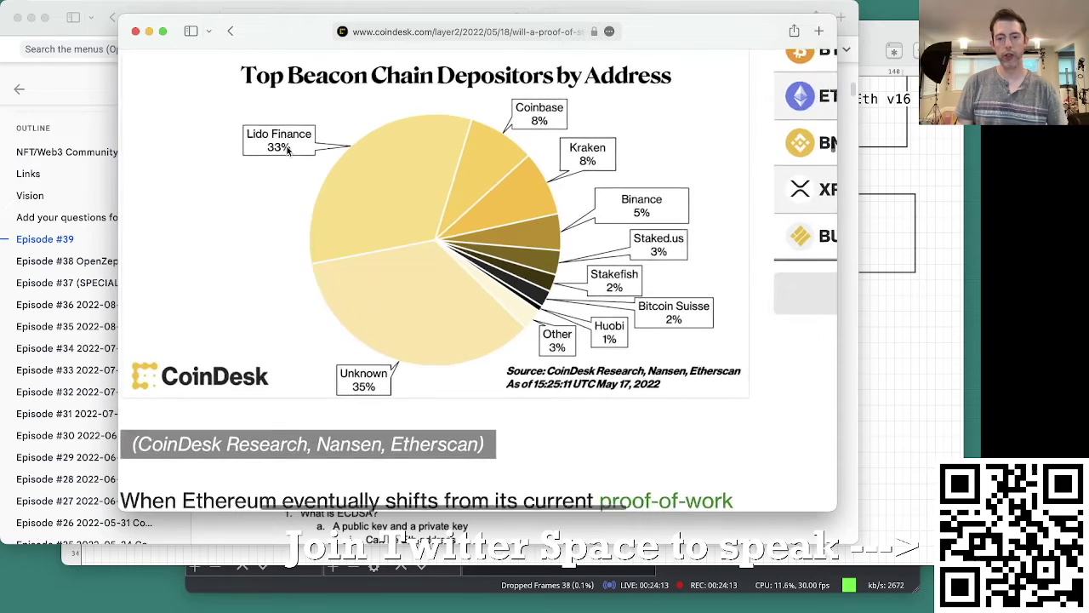
key(super+equal)
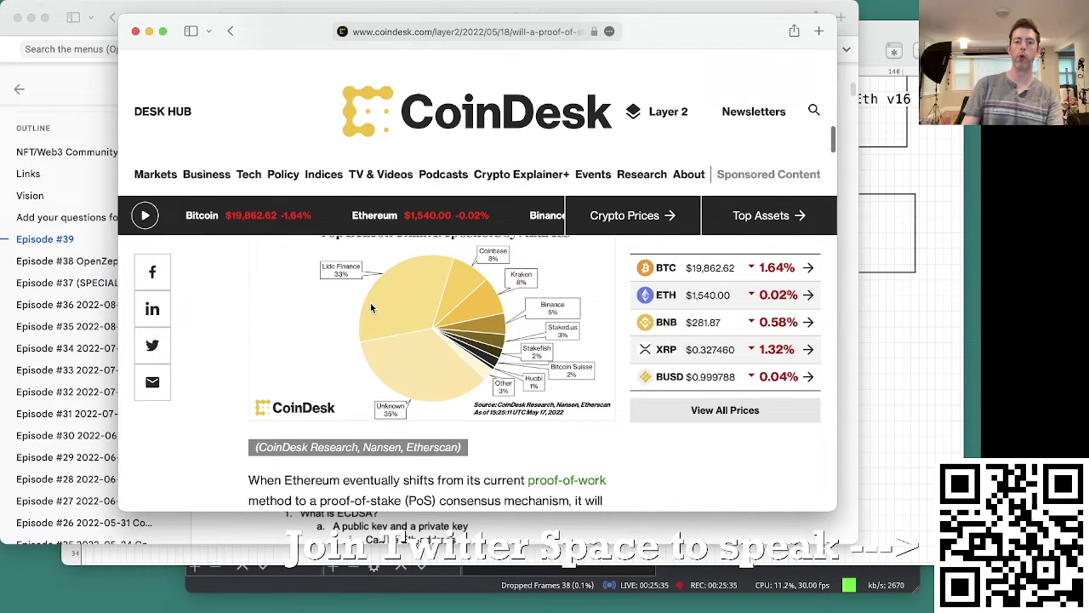
scroll(372, 302, up, 3)
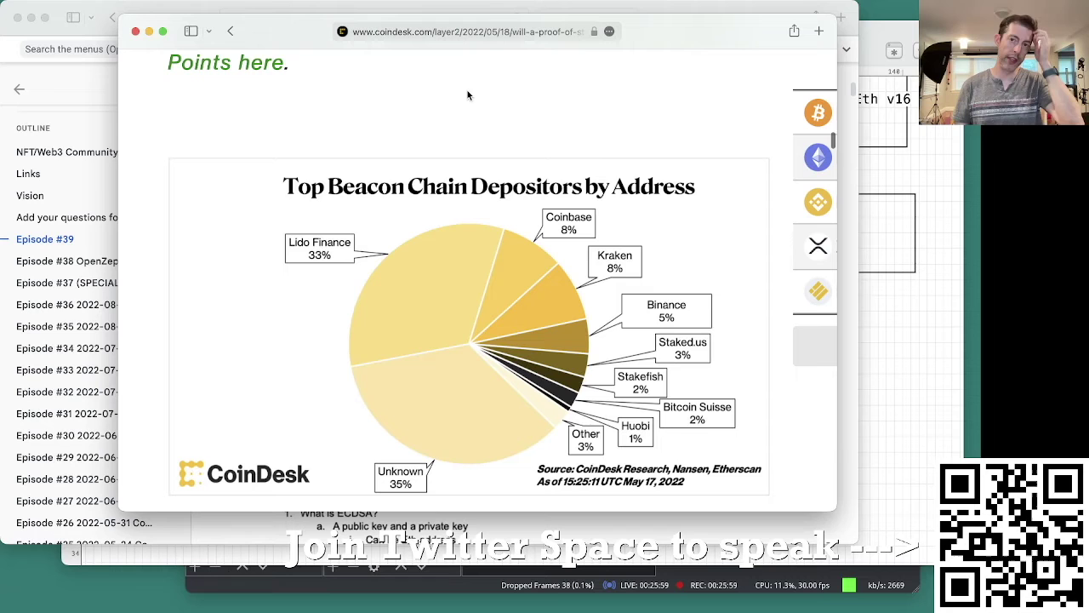
key(super+w)
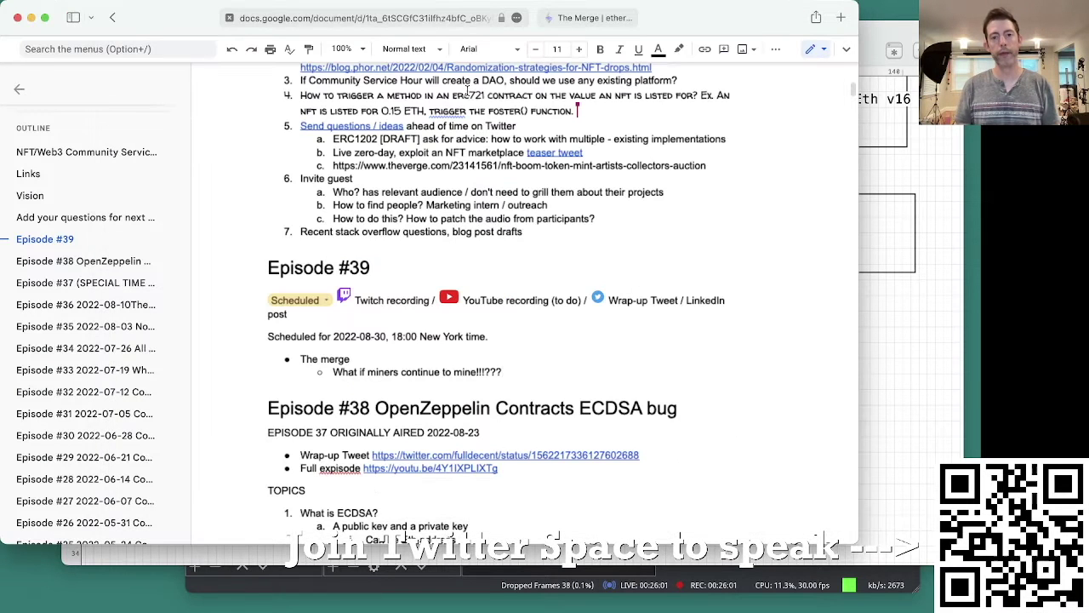
click(667, 232)
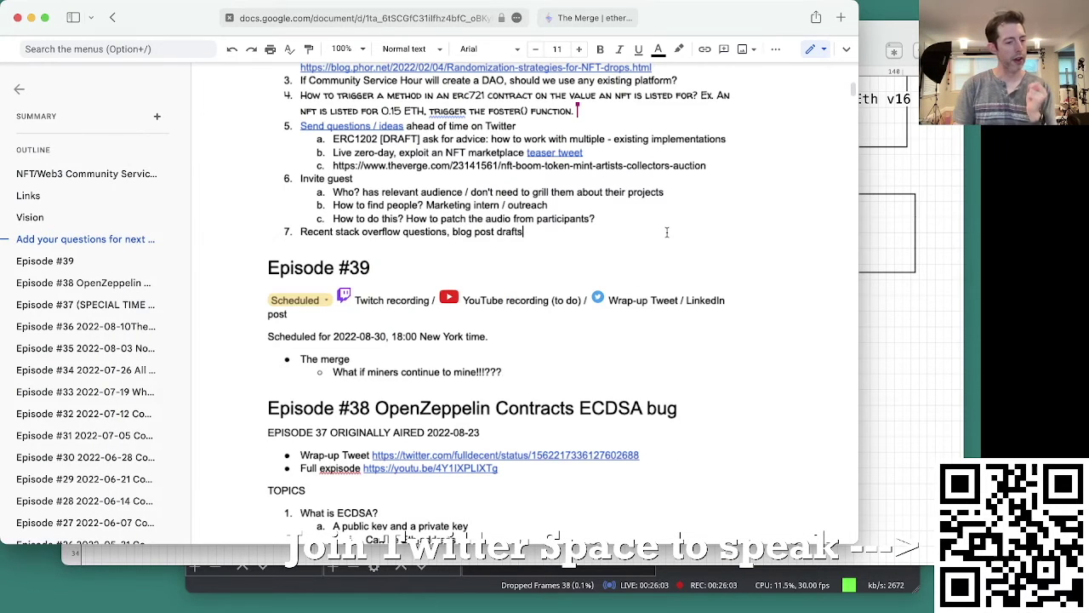
key(super+Tab)
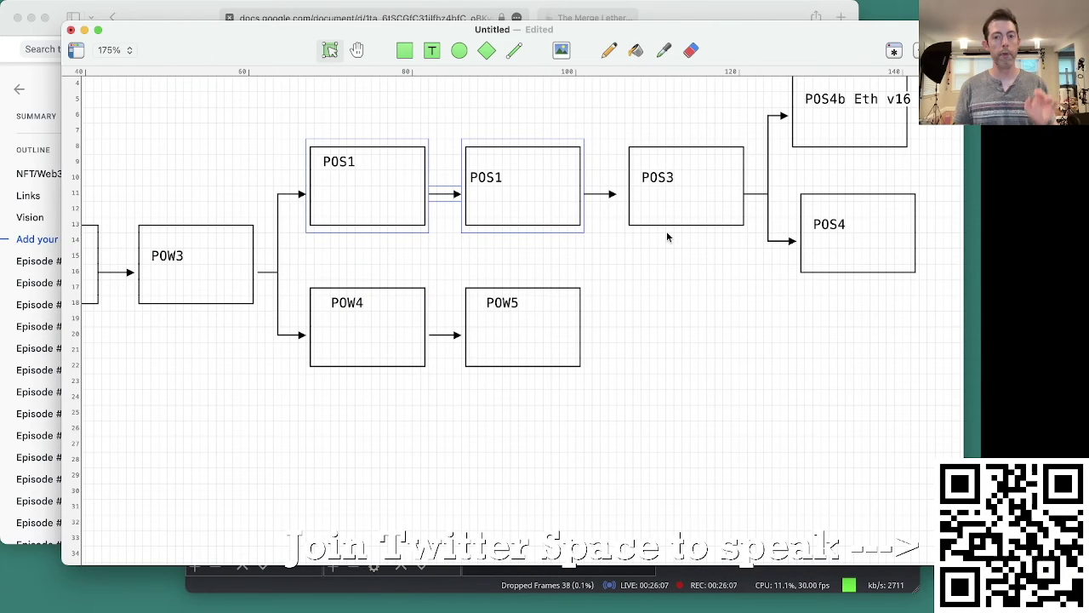
Step: Zoom out, marquee-select every box and arrow from POW1 to POS4, and show the Inspector
drag(381, 418, 366, 209)
drag(805, 326, 877, 75)
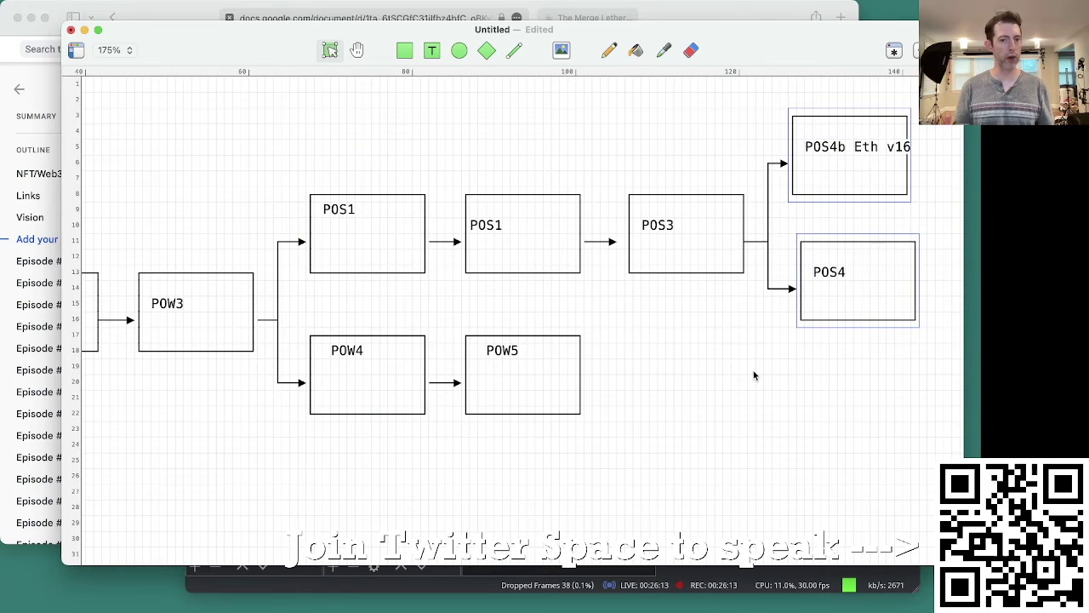
key(super+minus)
key(super+minus)
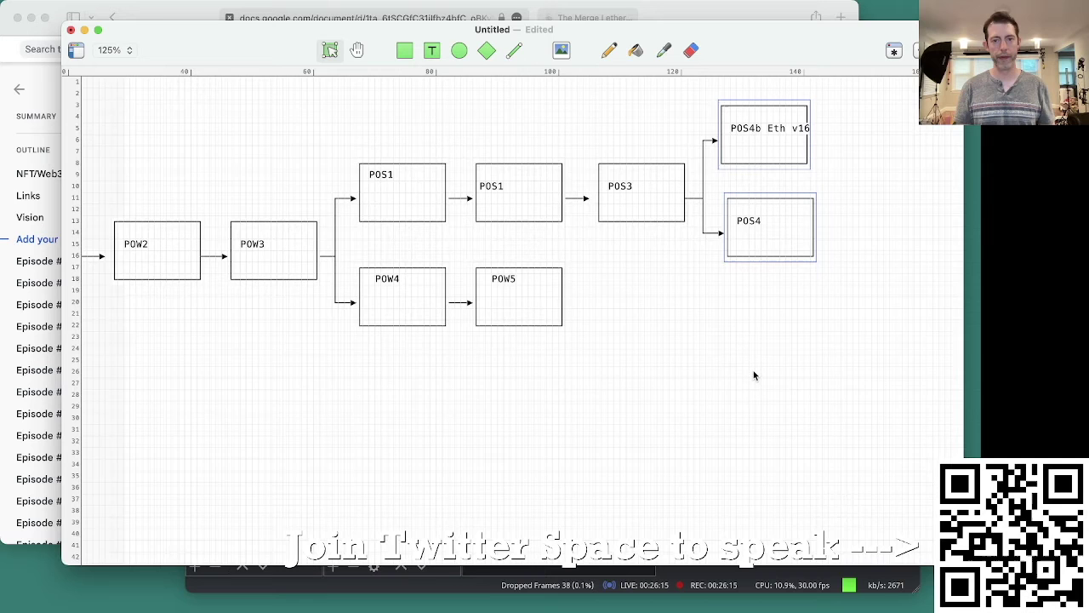
scroll(752, 376, left, 5)
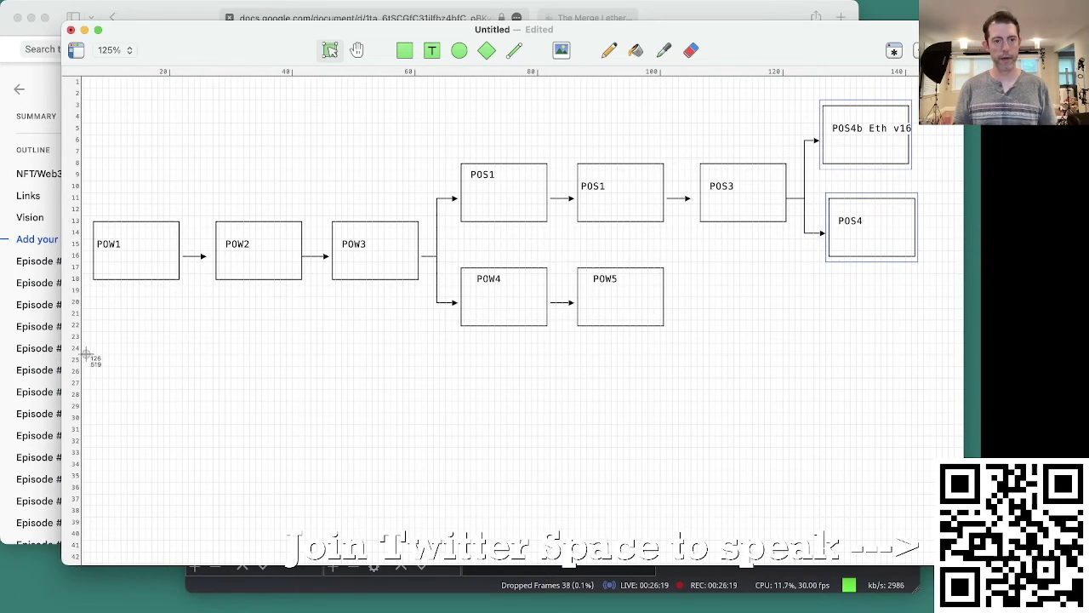
drag(86, 351, 457, 371)
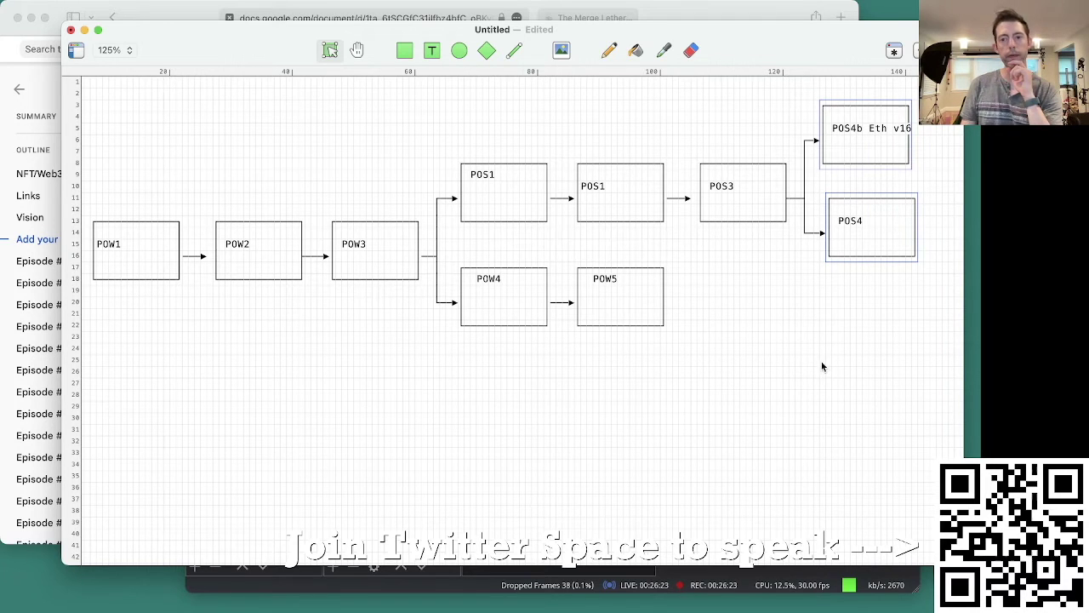
drag(865, 366, 141, 135)
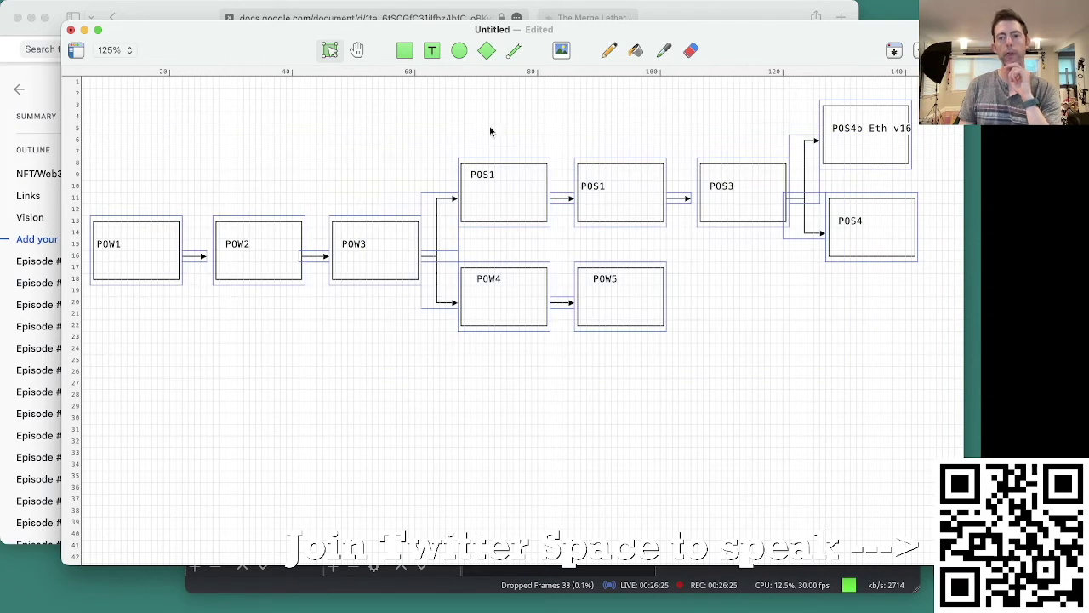
key(super+alt+i)
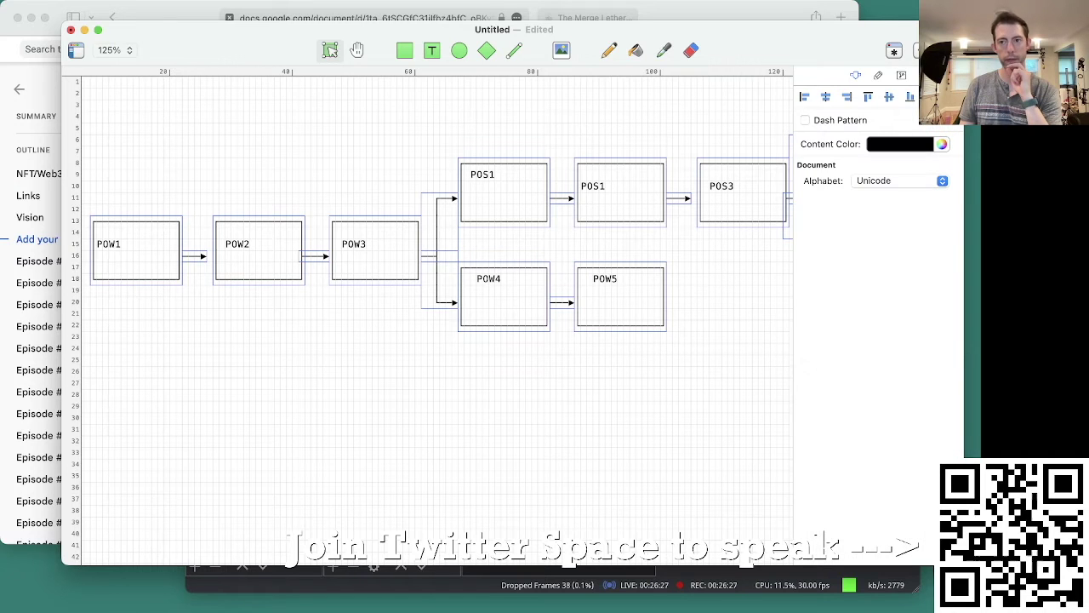
Step: Save the selected chain diagram as a snippet named 'Blockchain' and close the snippets library
click(901, 76)
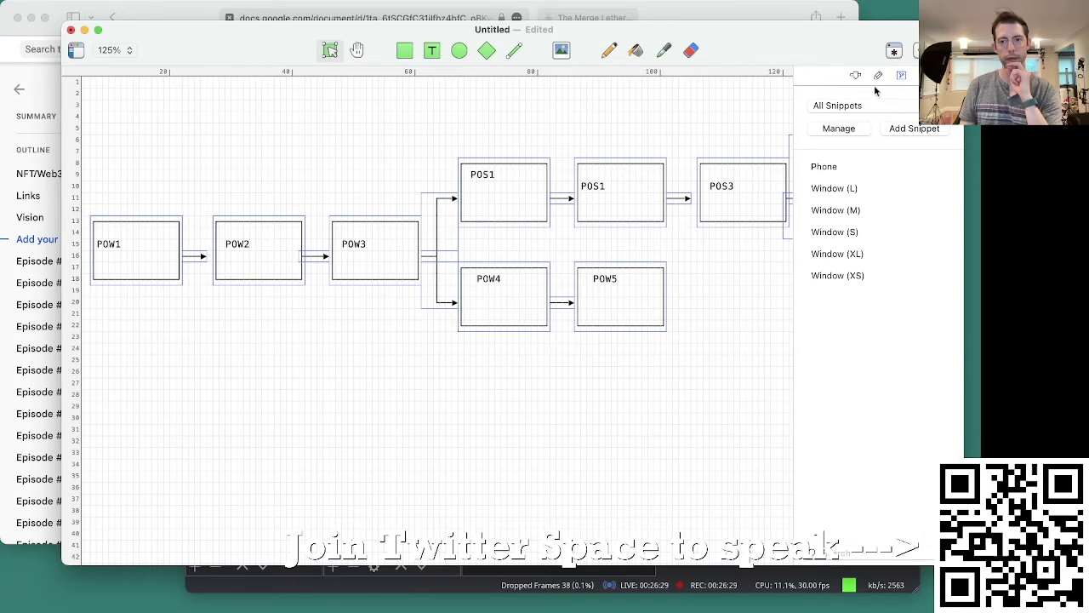
drag(754, 190, 595, 213)
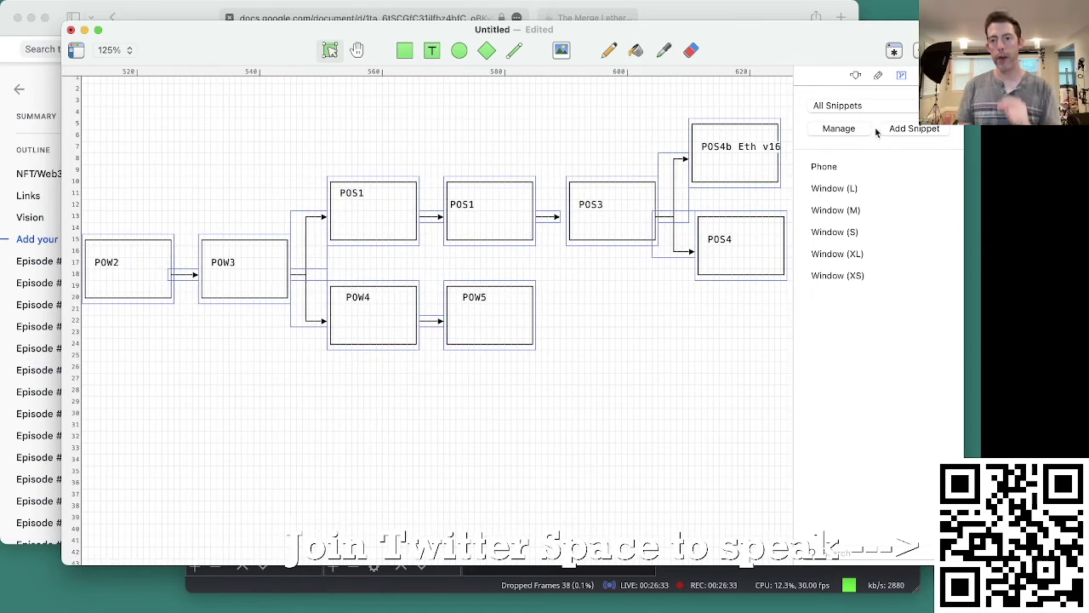
click(912, 128)
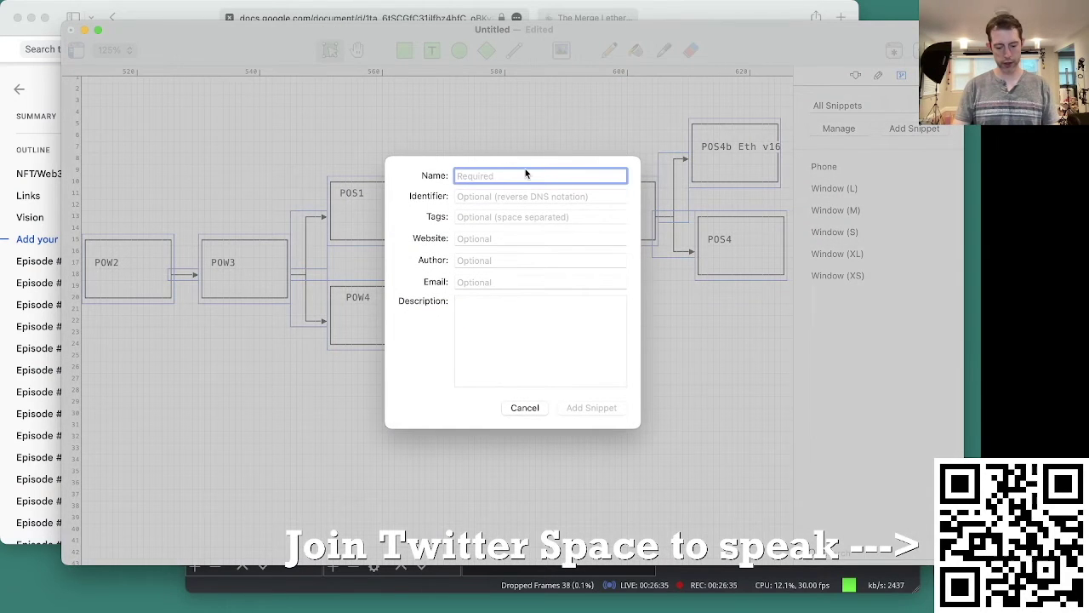
text(Blockchain)
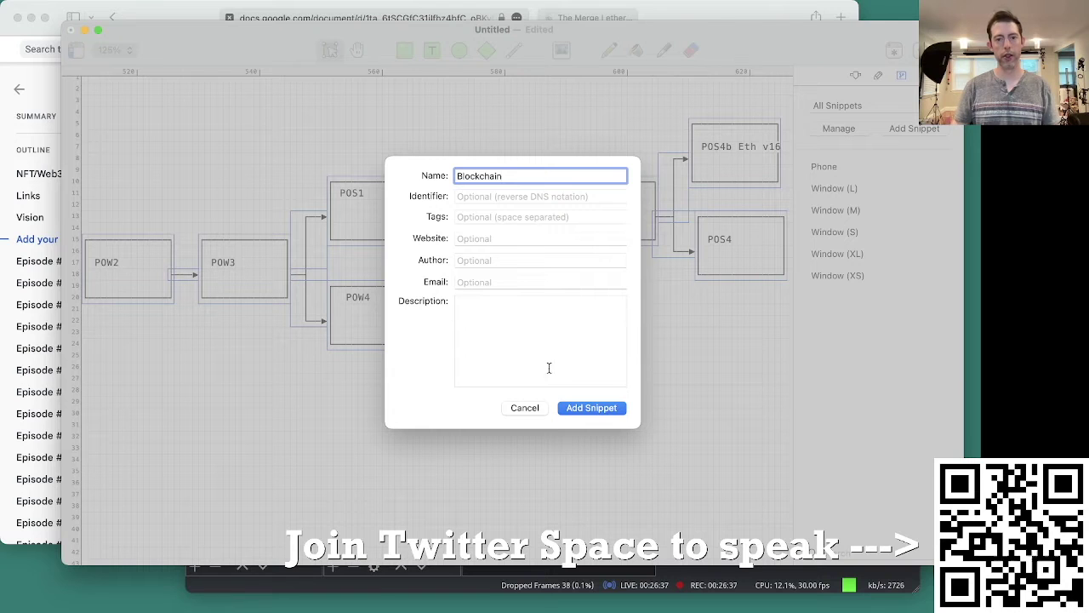
click(593, 412)
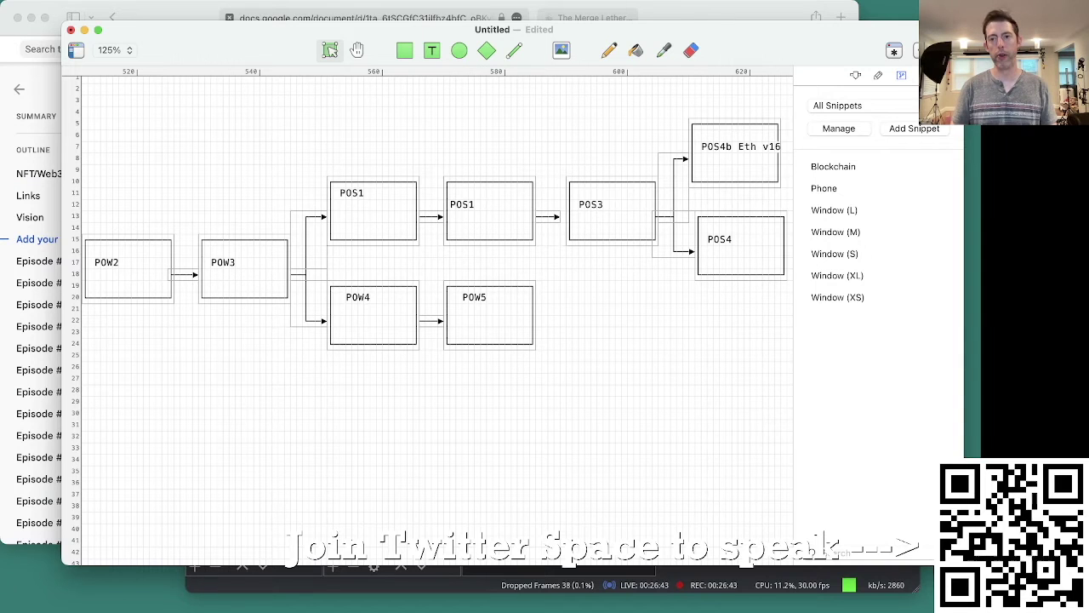
click(902, 75)
Step: Look over the POW4/POS1 fork without changes, then bring the Google Docs episode notes forward
scroll(545, 340, left, 2)
scroll(516, 361, left, 5)
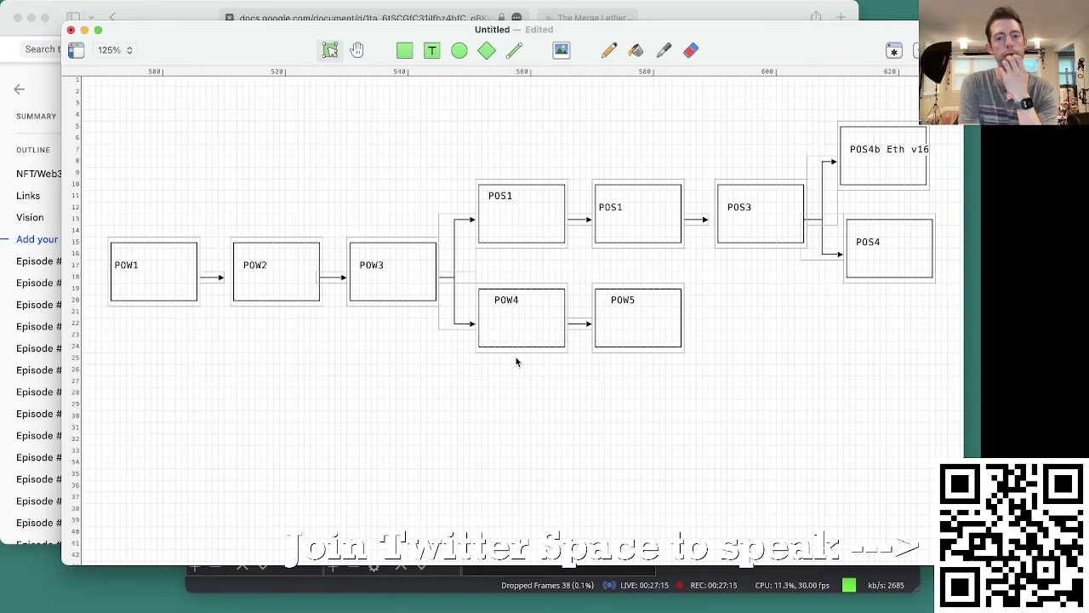
click(505, 392)
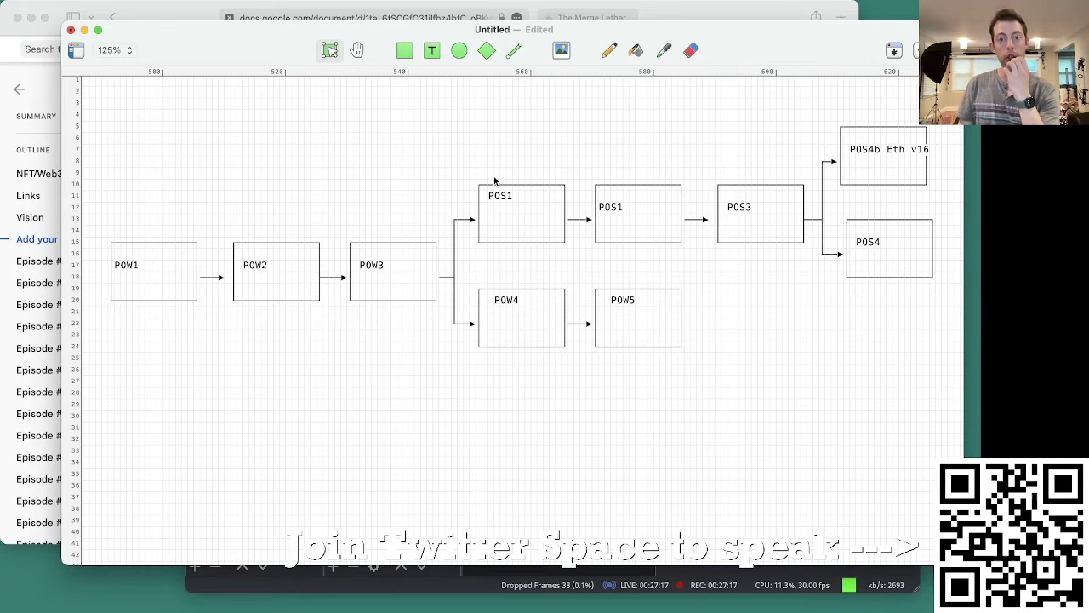
scroll(488, 244, up, 5)
scroll(487, 243, up, 3)
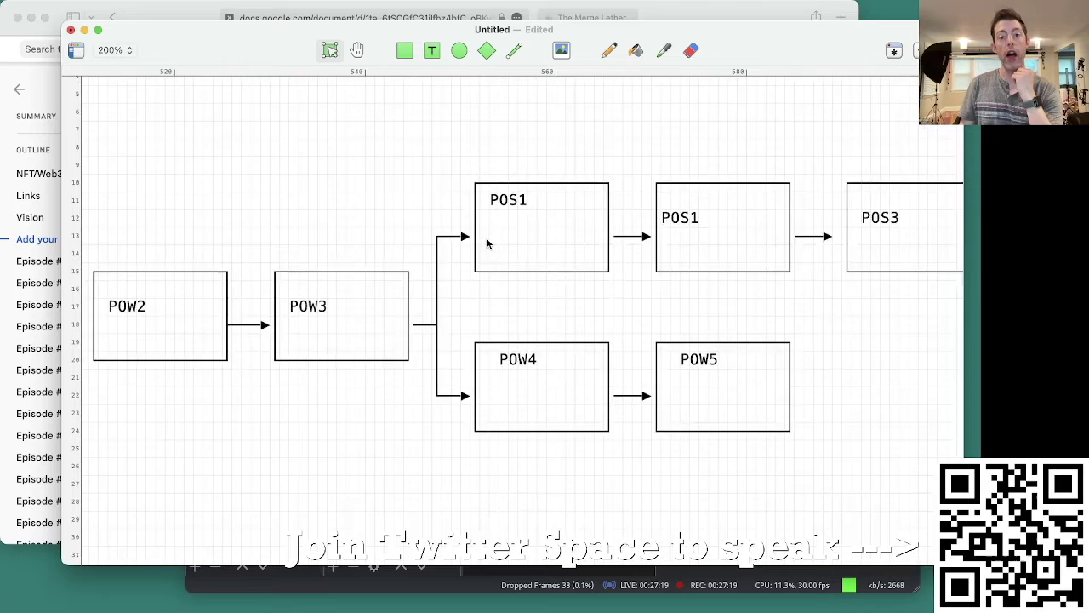
click(584, 408)
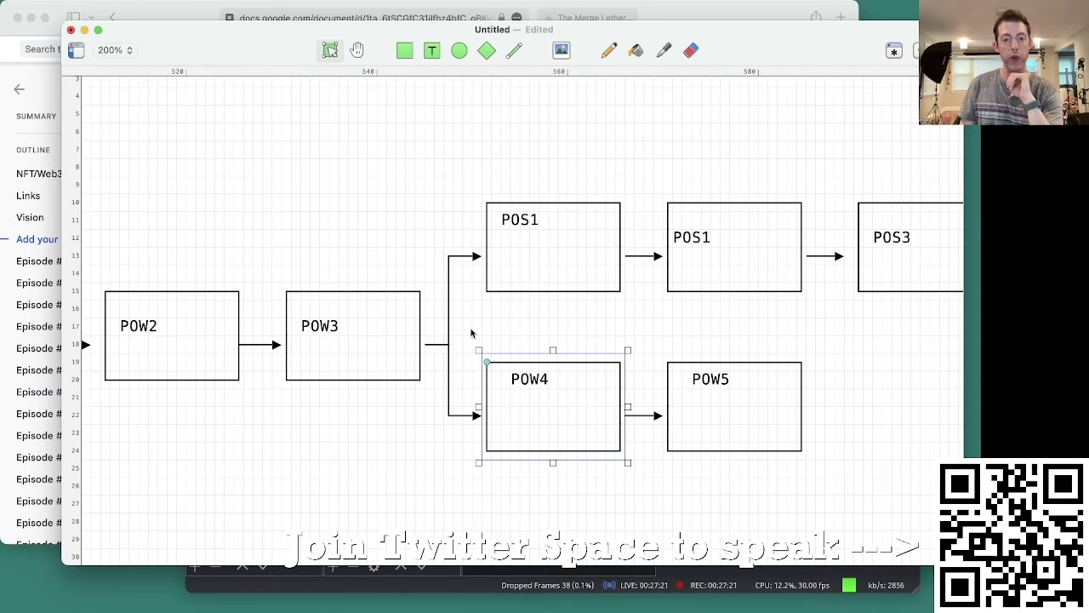
scroll(472, 332, up, 3)
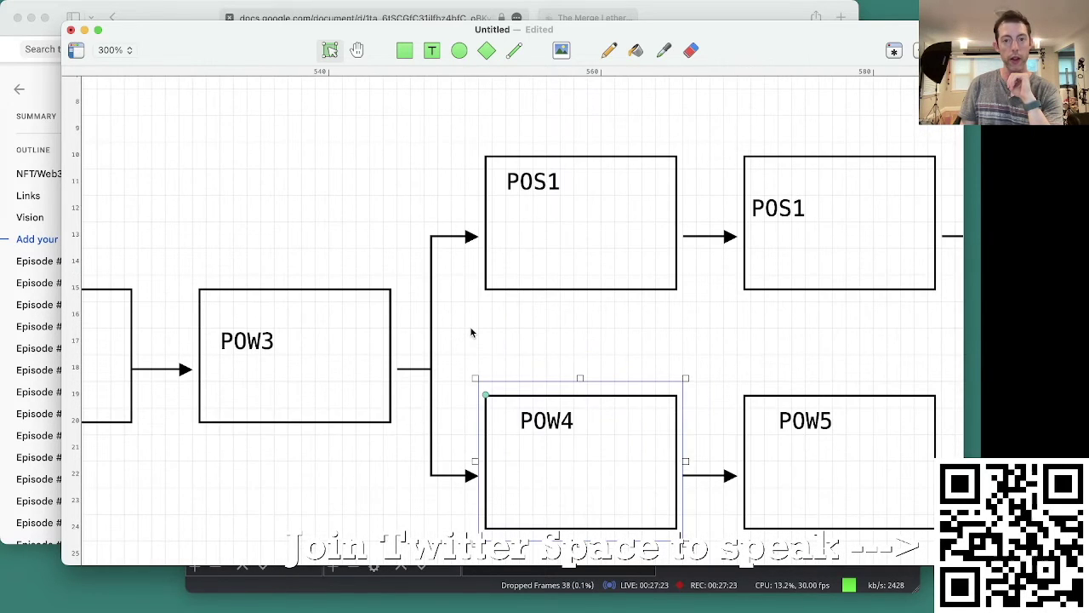
scroll(472, 332, down, 1)
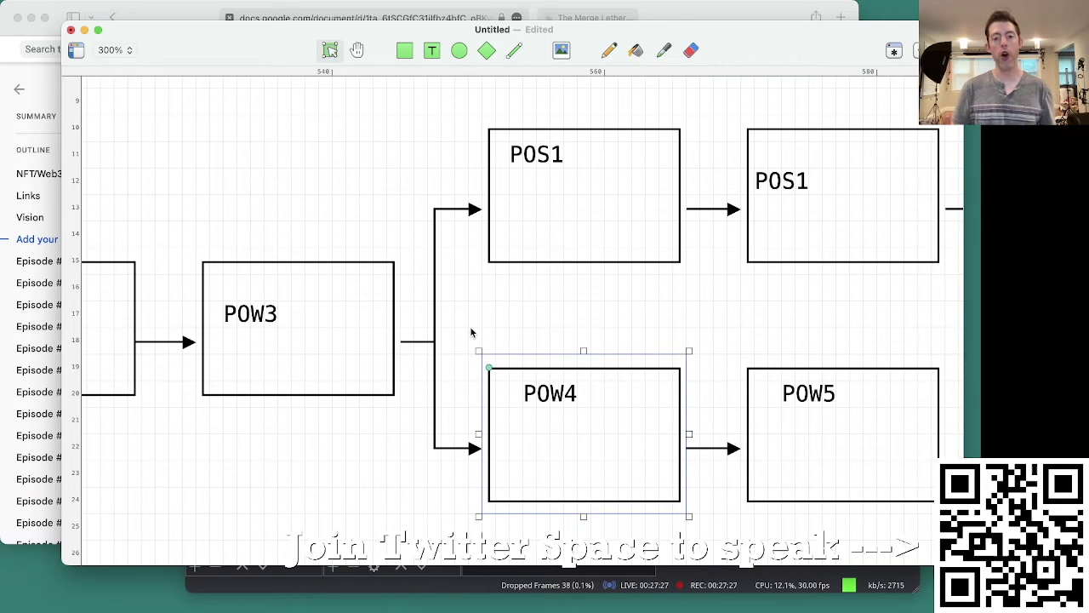
scroll(470, 331, right, 1)
click(527, 342)
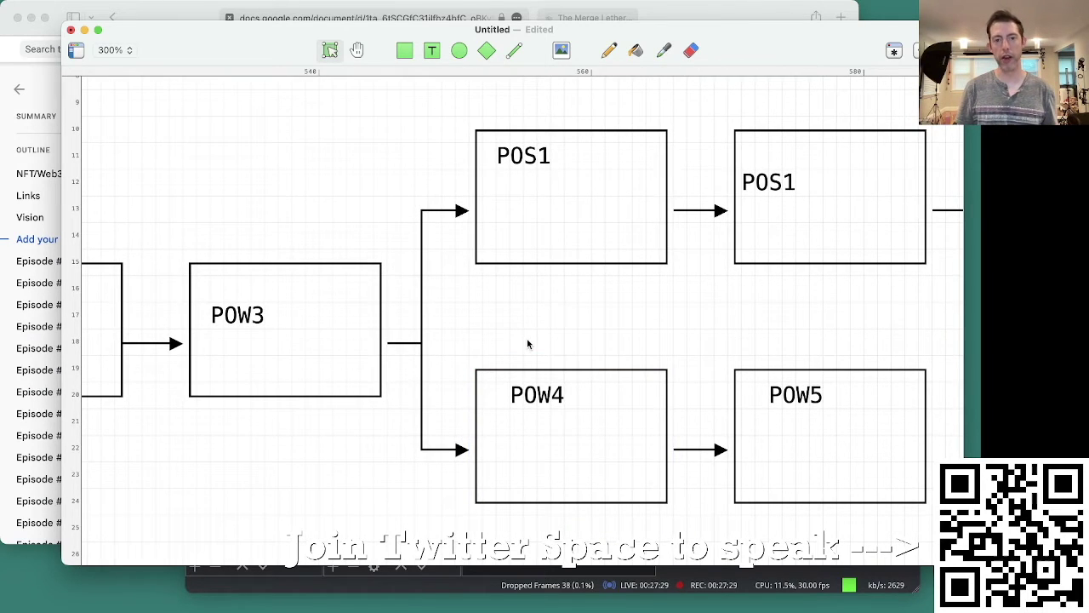
key(super+Tab)
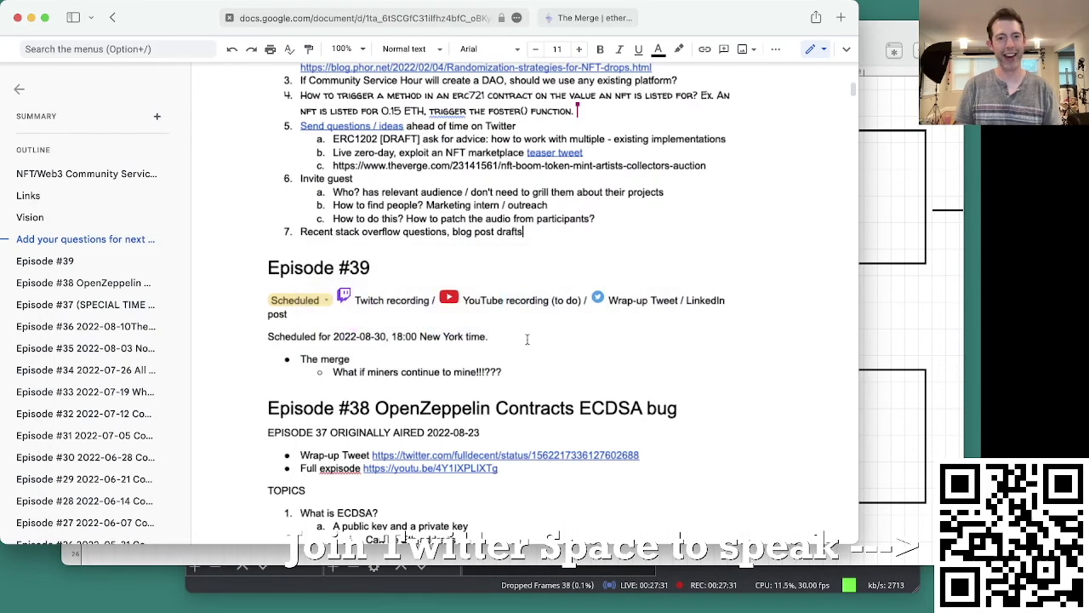
Step: Append 'Let's call it POWNet!' after the Episode #39 miners question, then return to Monodraw
click(543, 374)
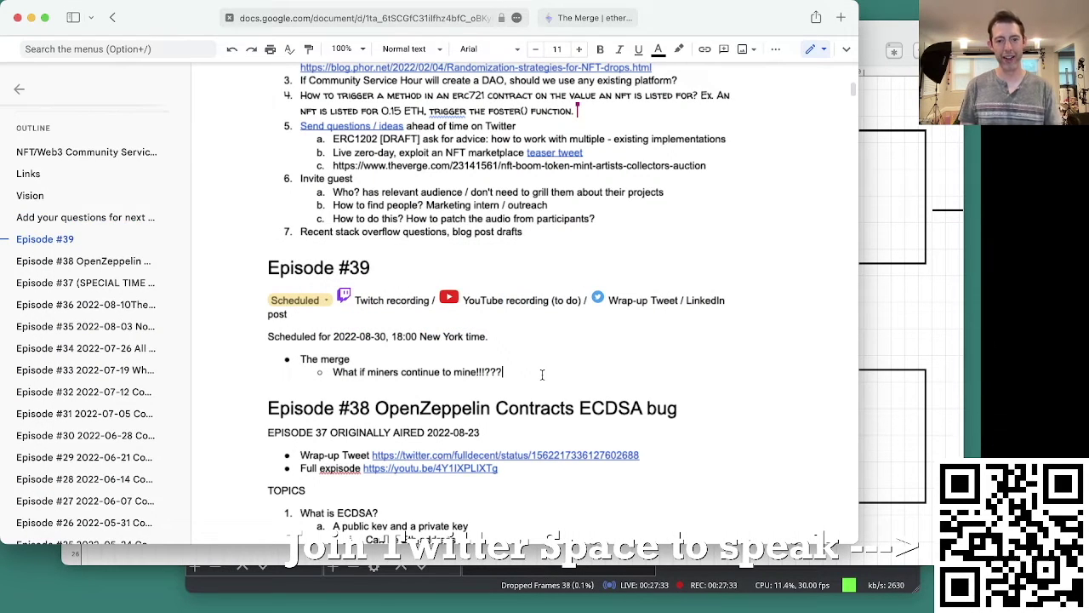
key(Return)
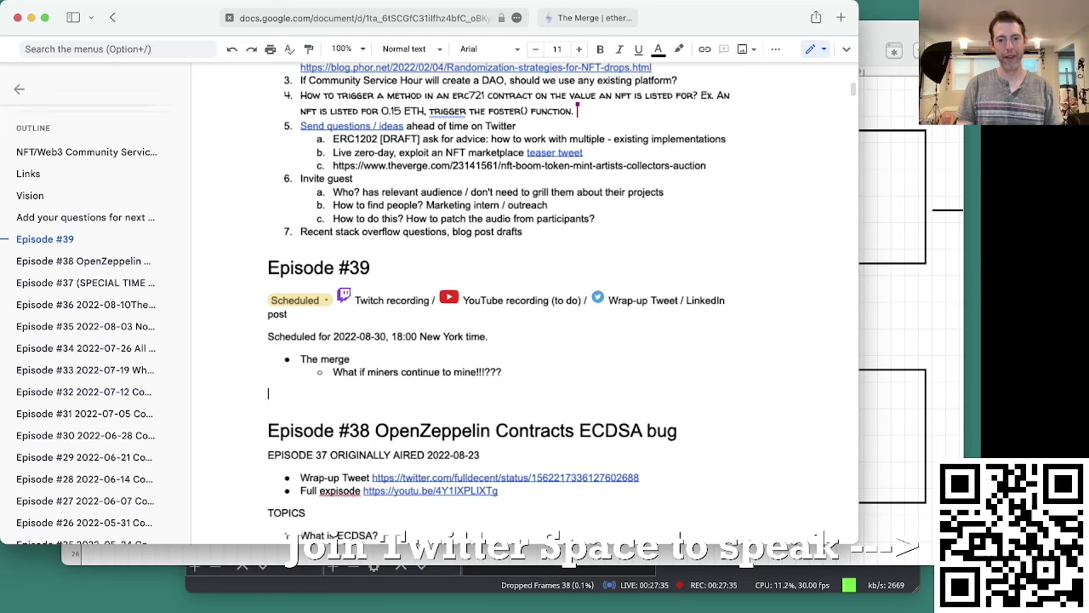
key(BackSpace)
key(BackSpace)
text(Let's call it )
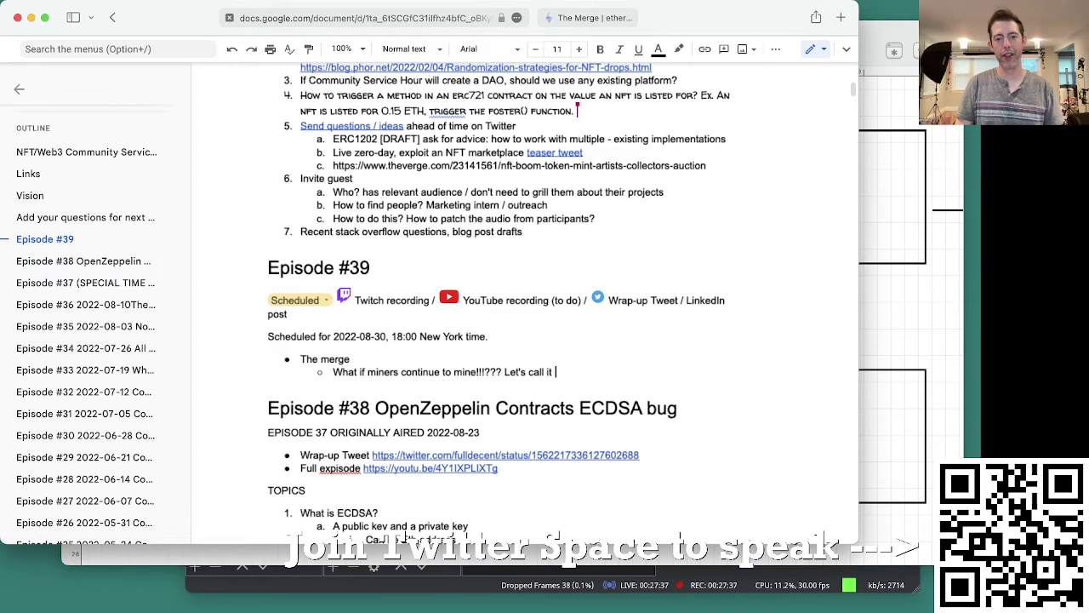
text(POWNet!)
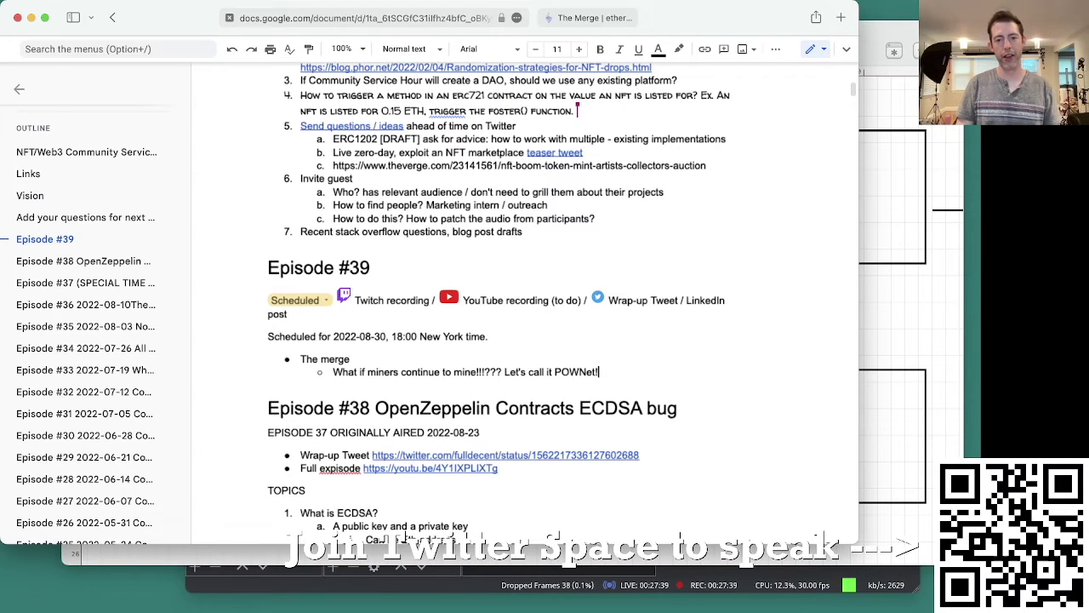
key(super+Tab)
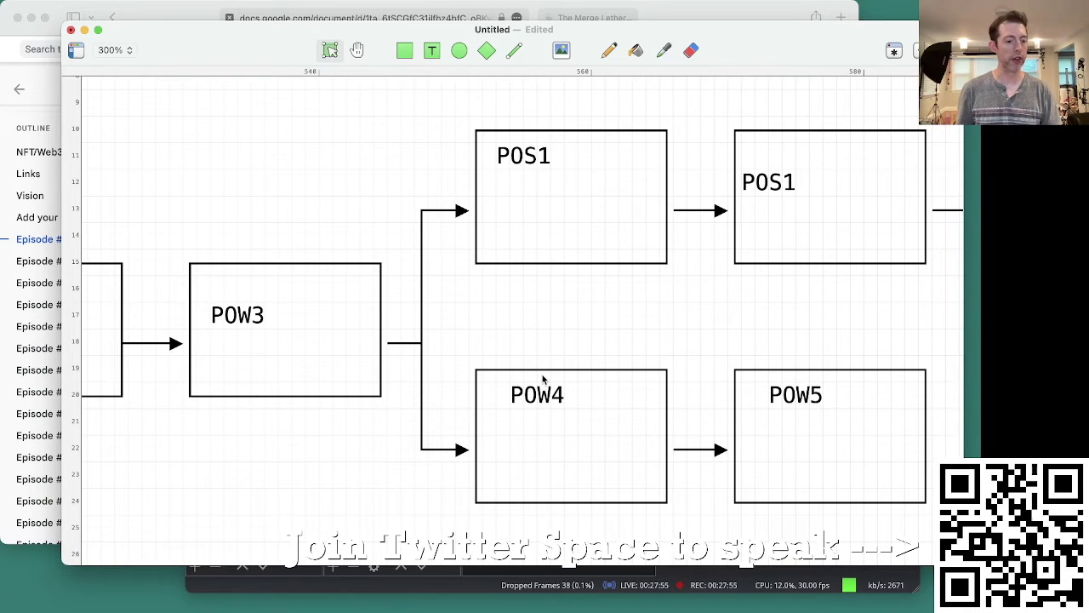
Step: Highlight the POW4 and POW5 boxes with a marquee selection, then switch back to Google Docs
scroll(553, 358, right, 3)
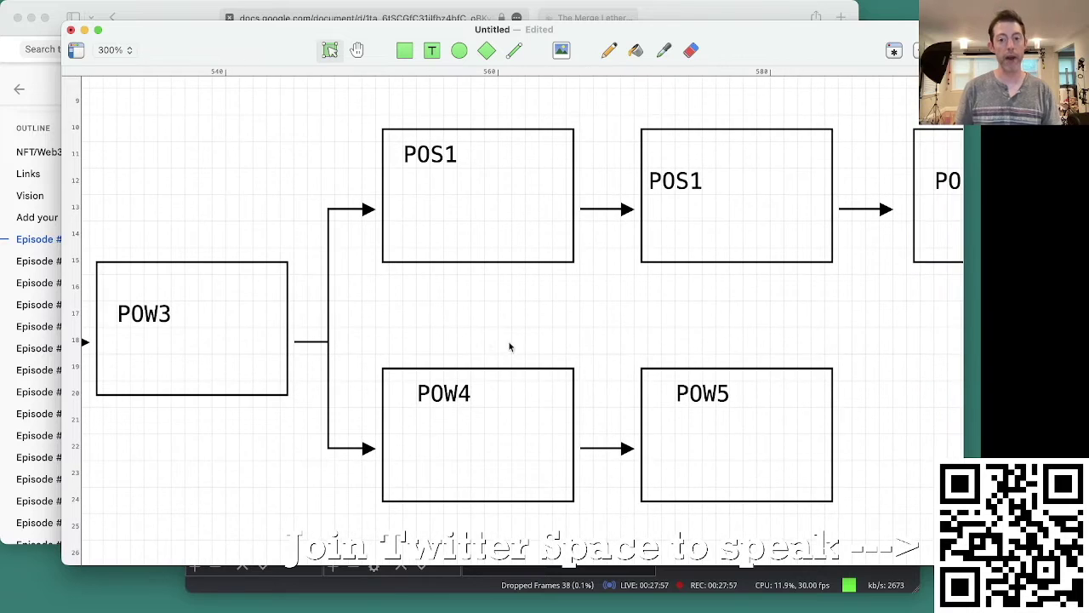
drag(484, 327, 886, 482)
click(885, 482)
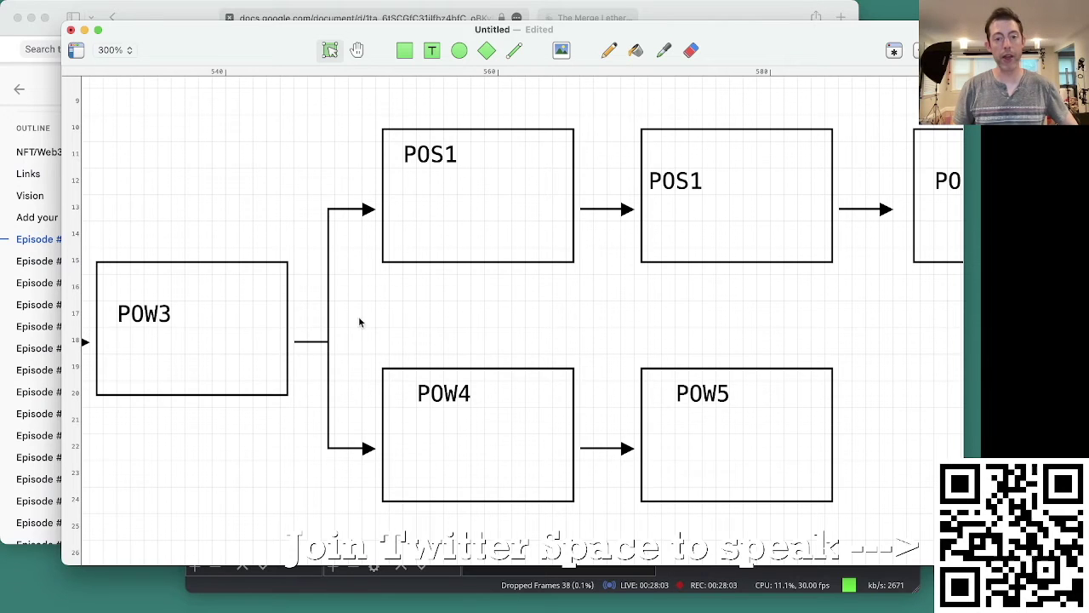
drag(389, 328, 442, 408)
drag(484, 301, 743, 428)
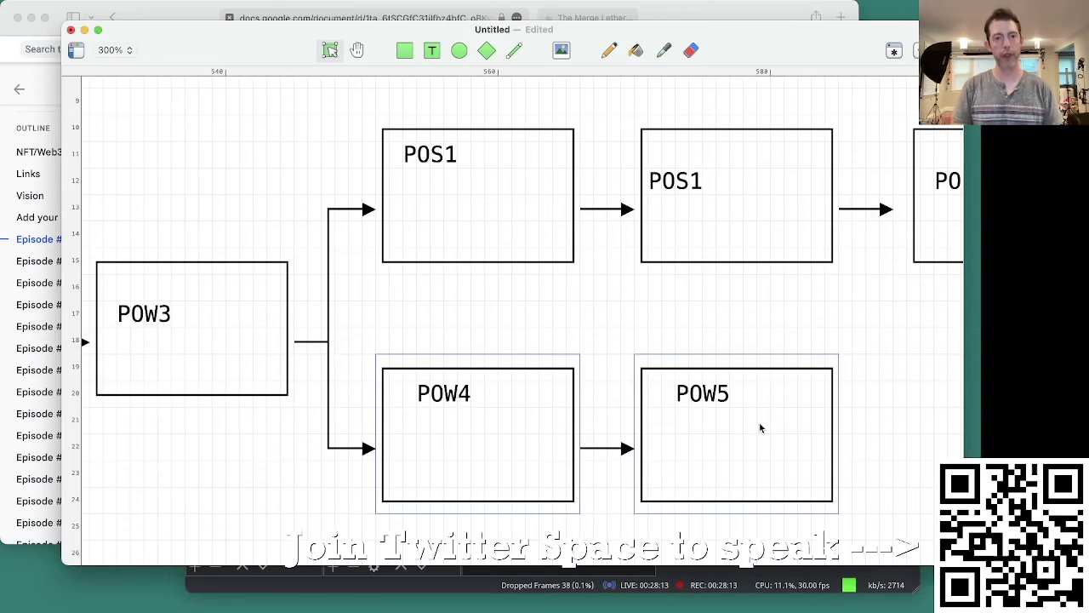
key(super+Tab)
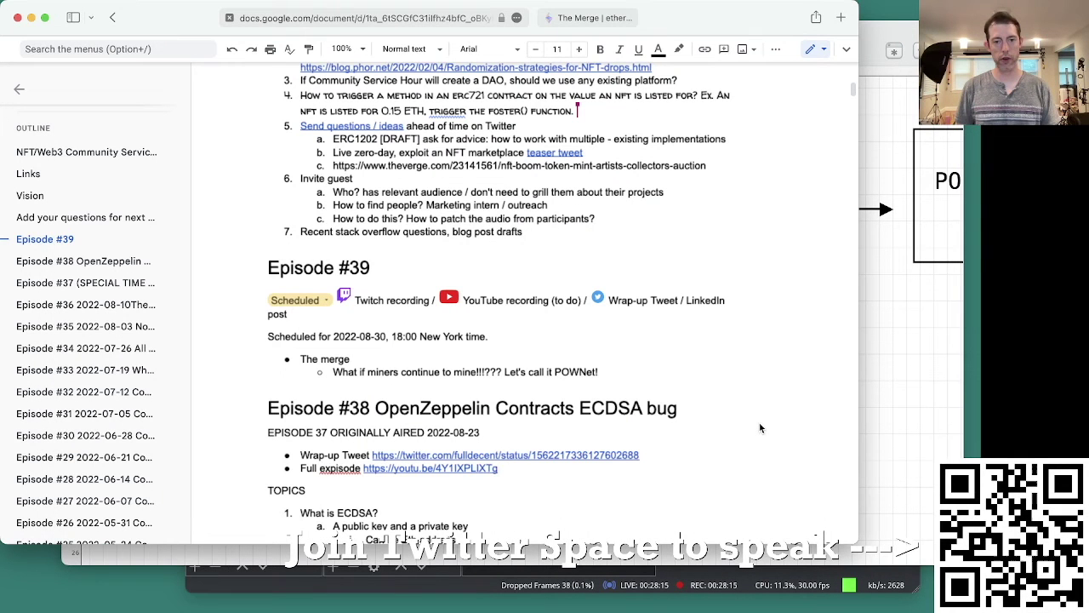
Step: Join 'Difficulty goes down' onto the end of the 'Let's call it POWNet!' line
key(Return)
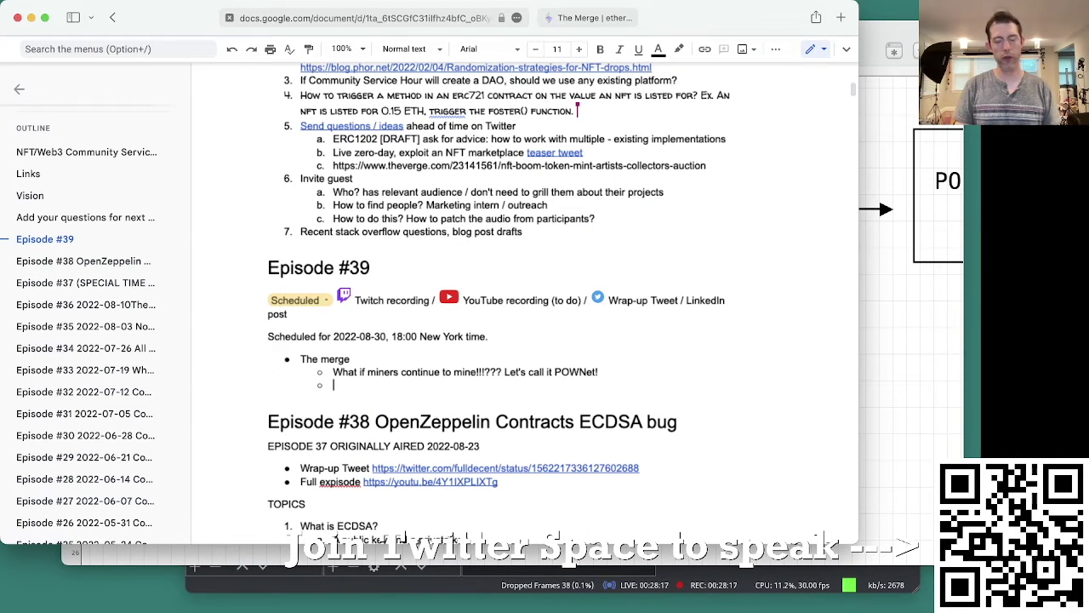
text(Difficult)
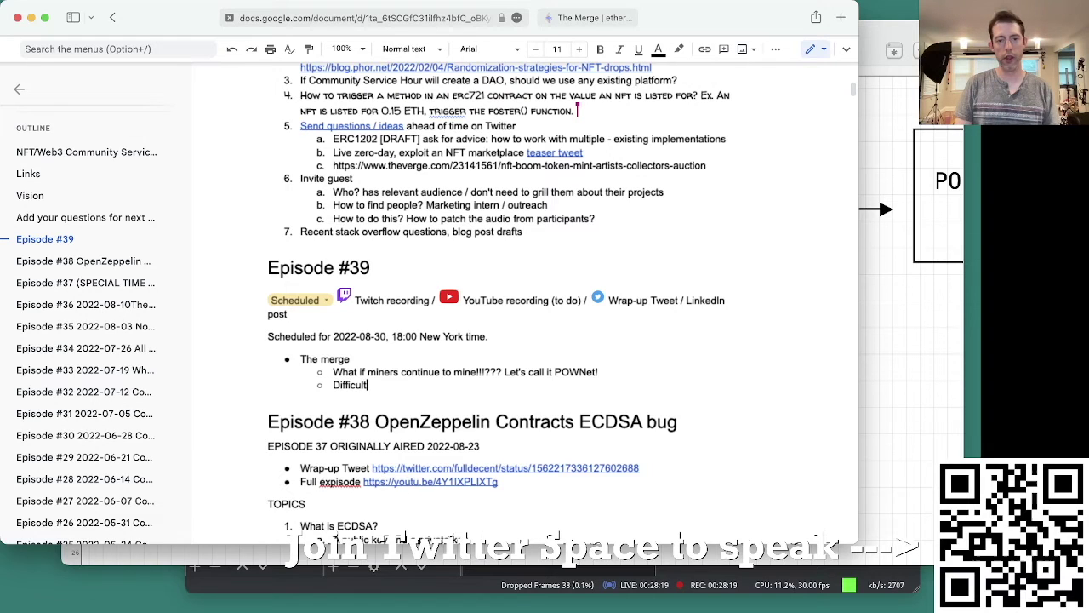
text(y goes do)
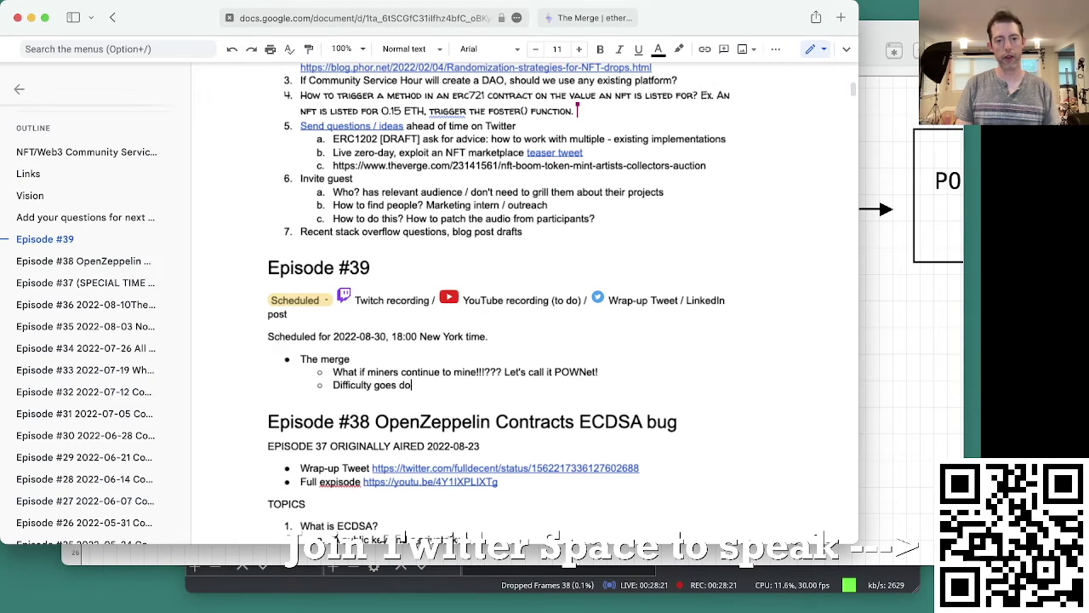
text(wn)
key(Home)
key(BackSpace)
key(BackSpace)
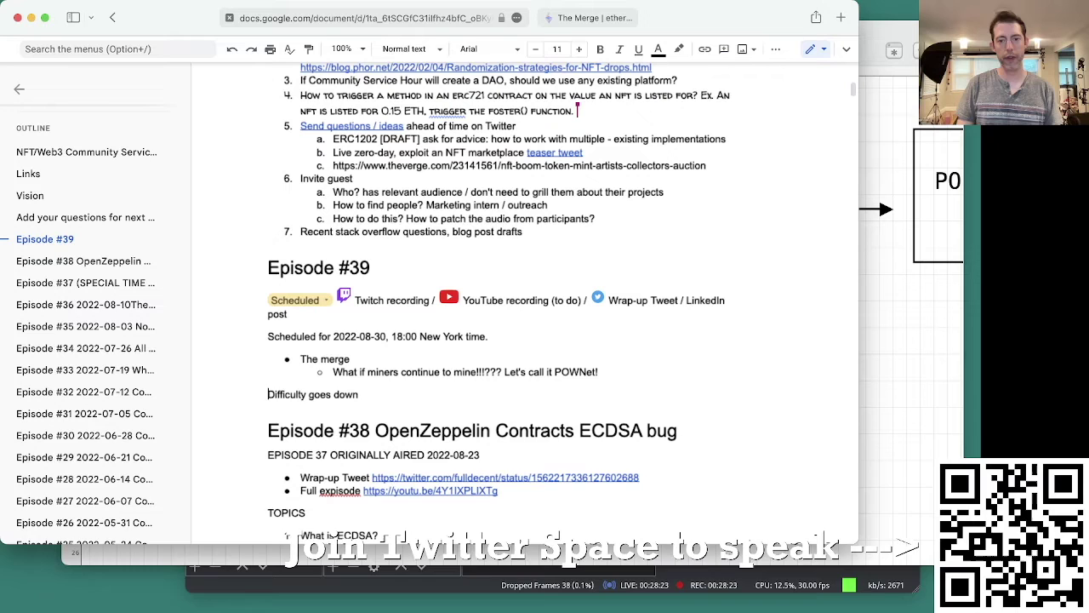
key(BackSpace)
key(End)
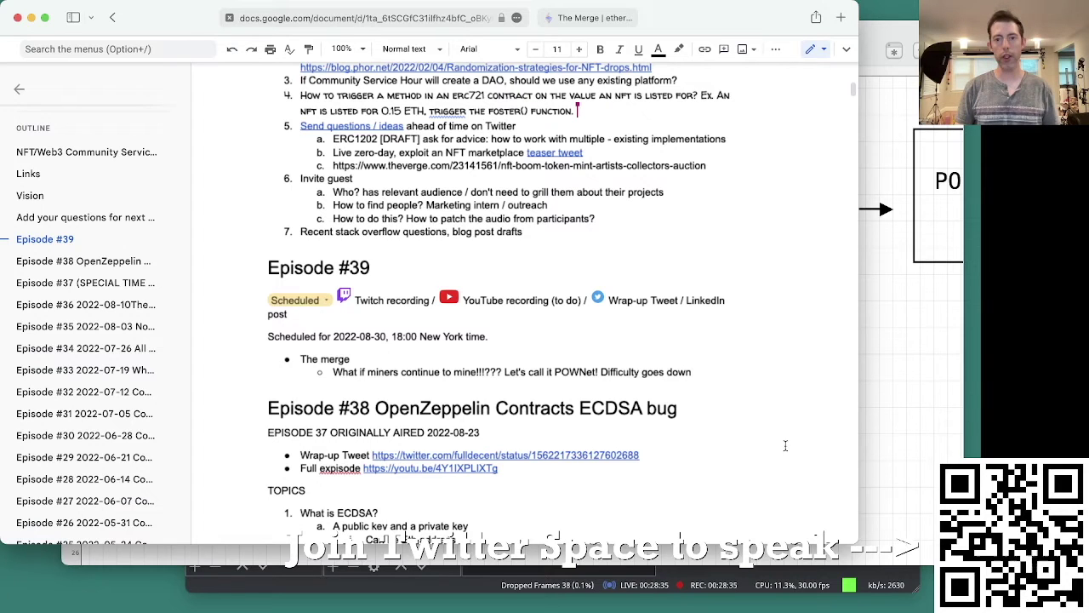
Step: In the front Monodraw window, select the POS1 box, then the POW4 box on the lower branch
click(885, 444)
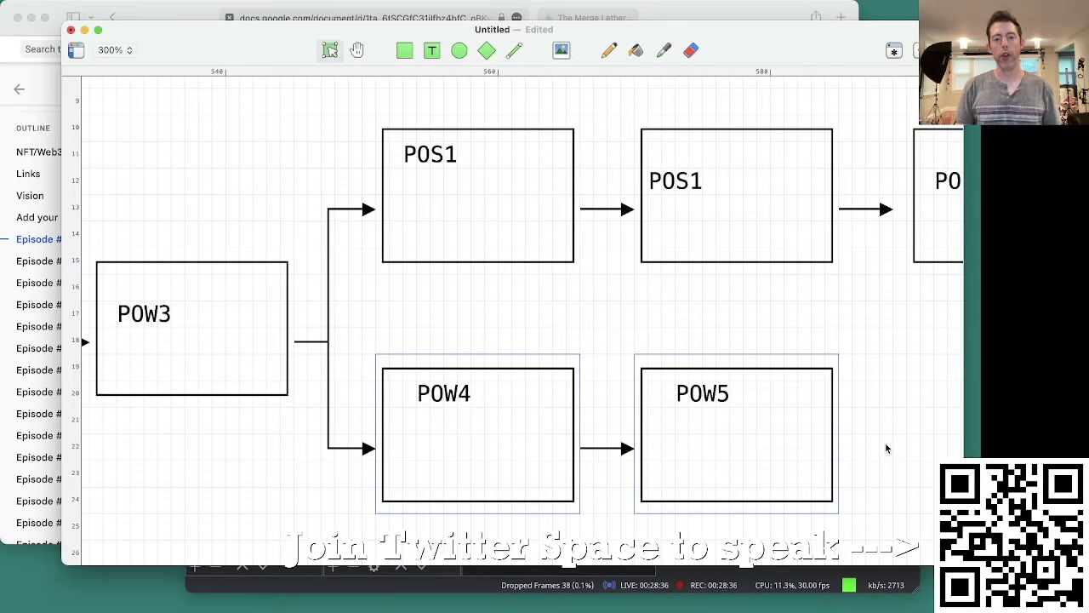
click(453, 361)
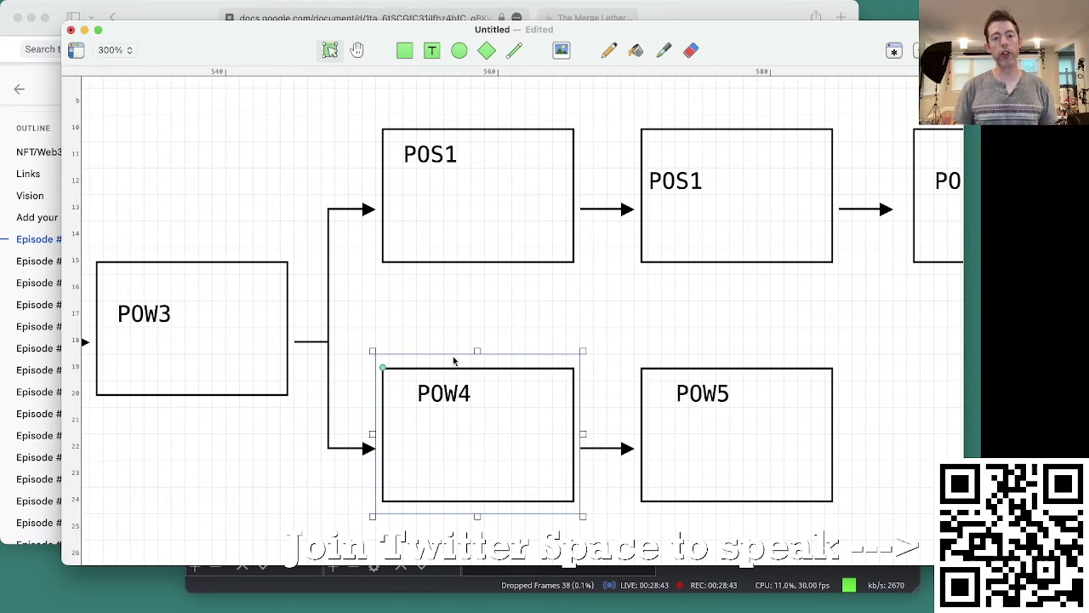
drag(416, 301, 499, 204)
click(432, 341)
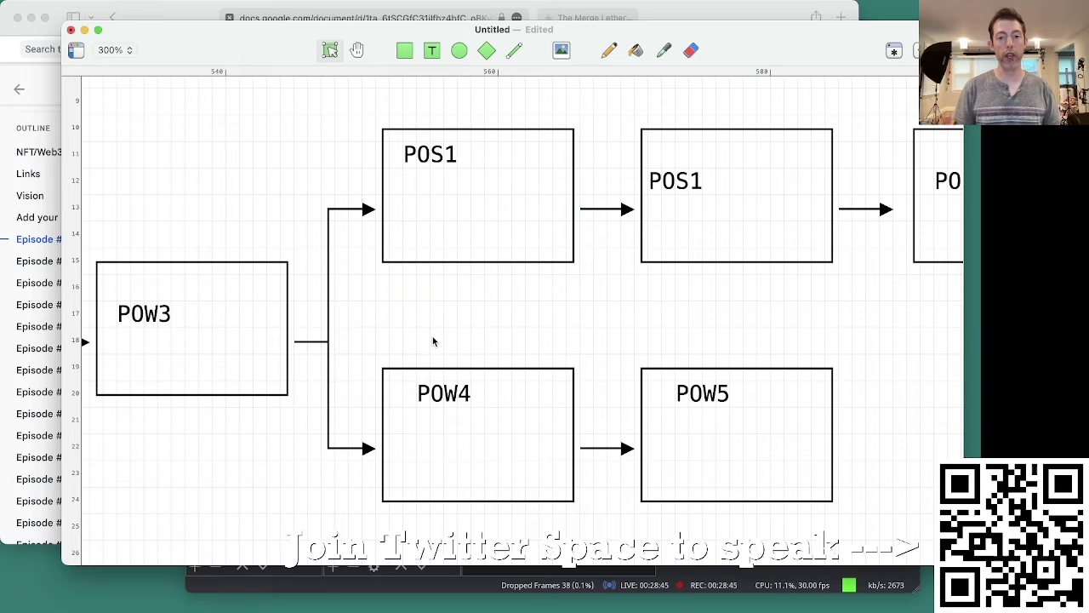
drag(429, 328, 513, 222)
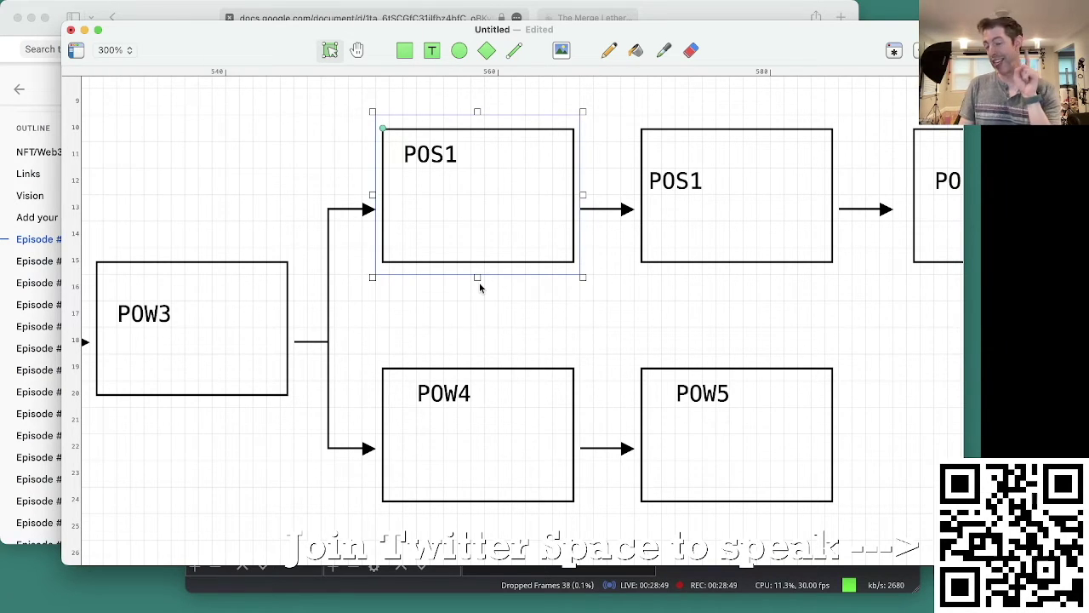
drag(417, 329, 526, 514)
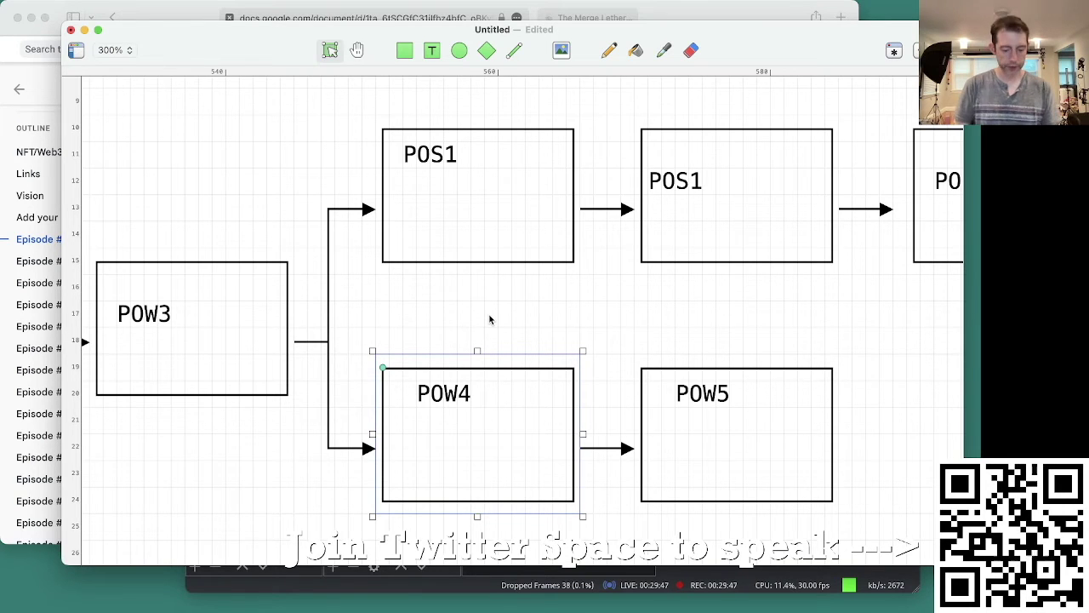
Step: Switch to Edge, enter the MetaMask password to unlock the wallet, and reposition the window
key(super+Tab)
key(super+space)
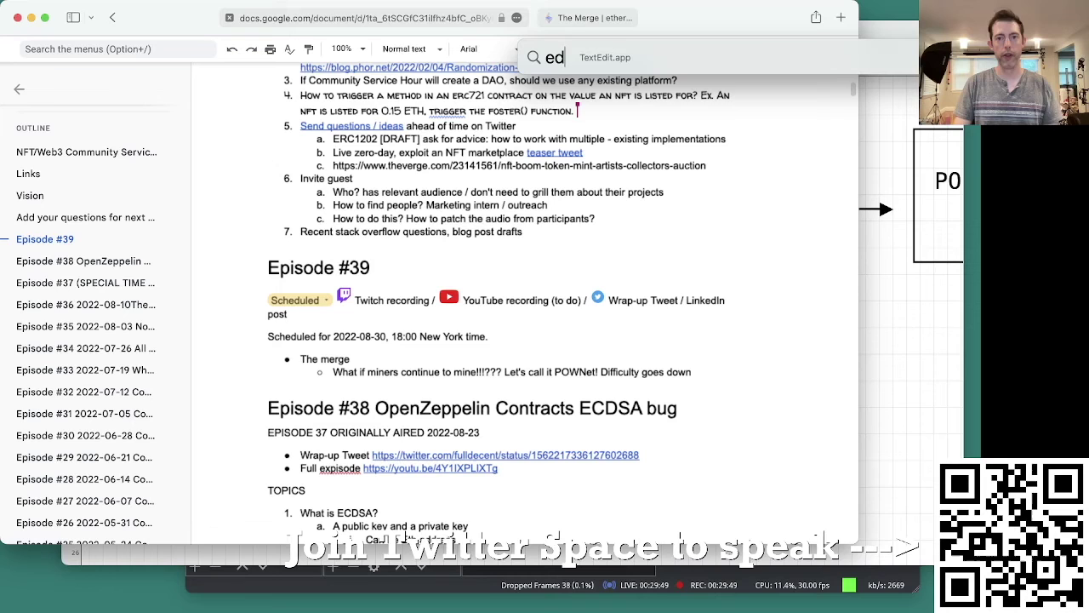
text(chro)
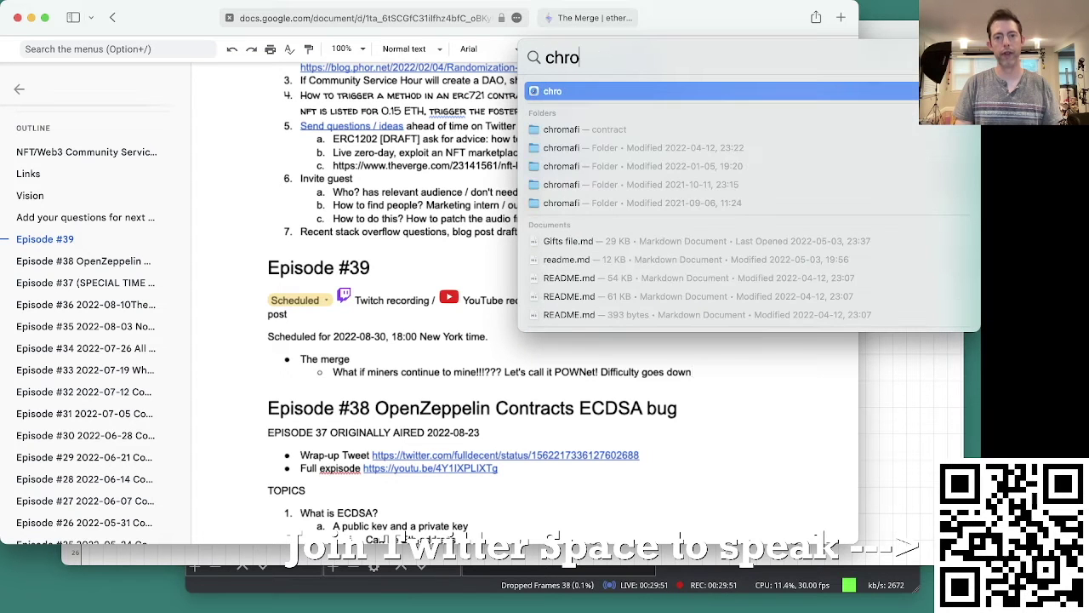
key(Escape)
key(super+Tab)
text(********)
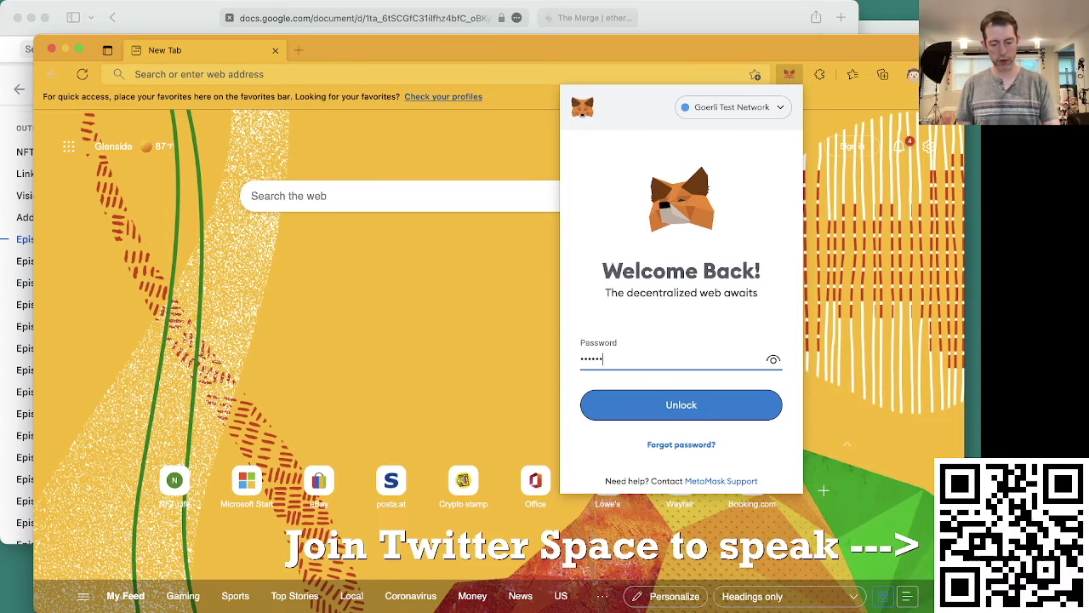
key(Return)
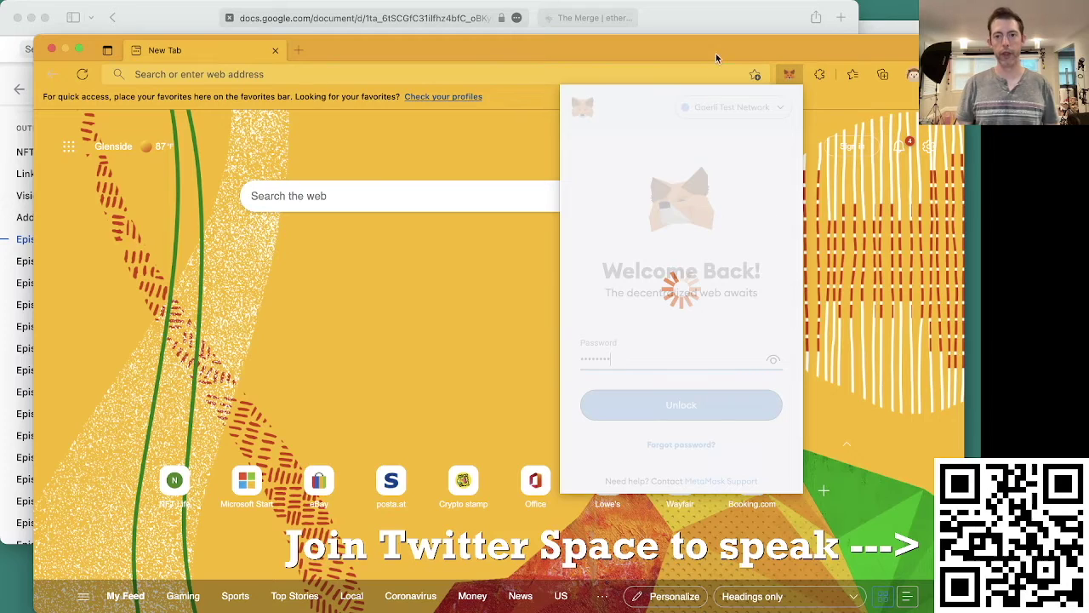
drag(710, 46, 710, 25)
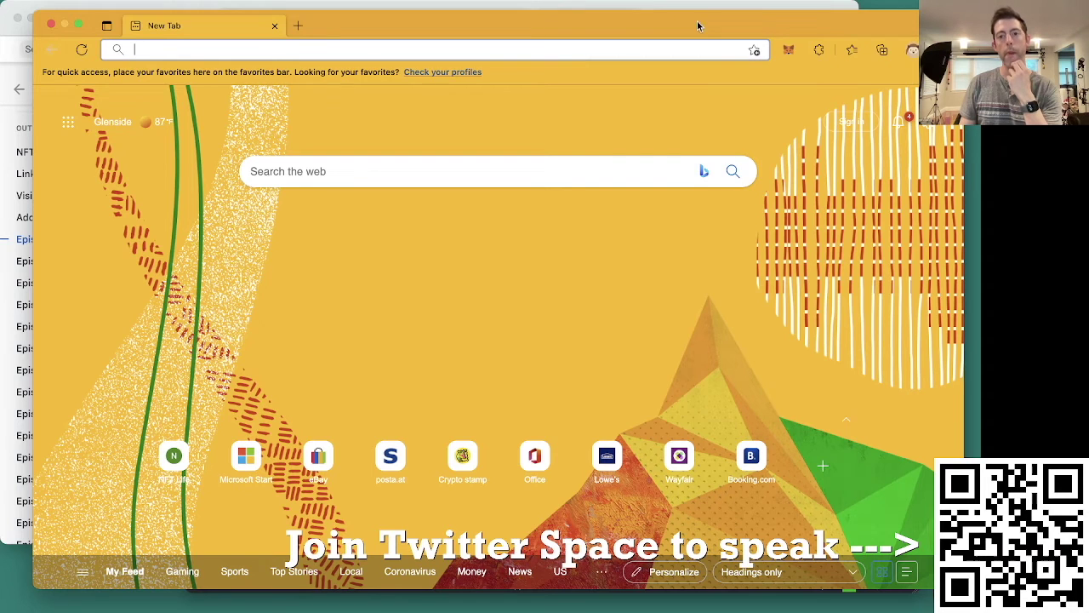
drag(669, 25, 667, 29)
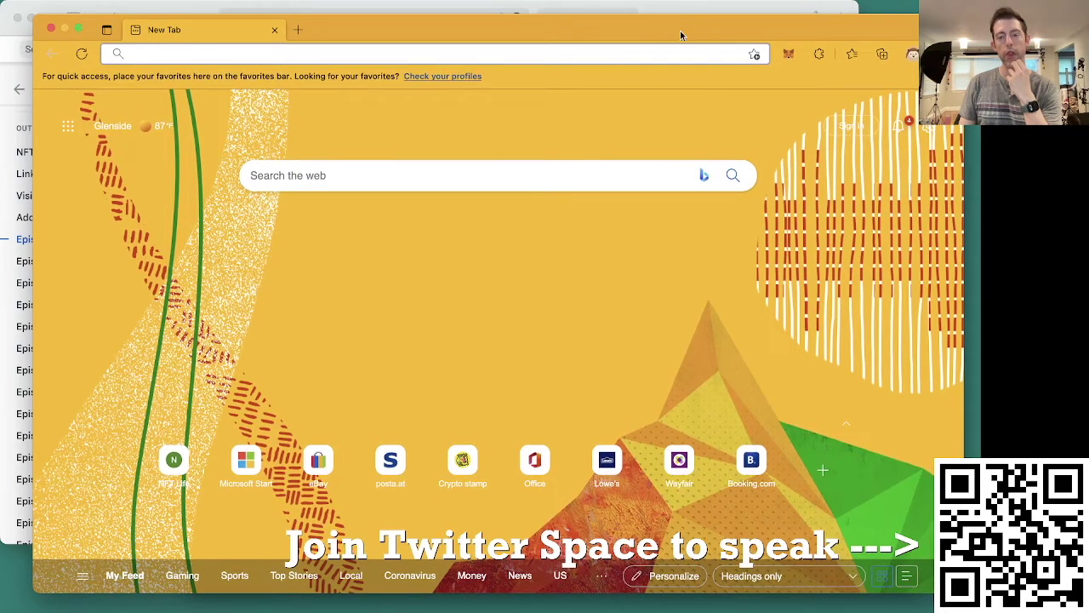
Step: Open MetaMask, dismiss the recovery phrase notice, and check the 0.3598 GoerliETH balance on Goerli
click(788, 55)
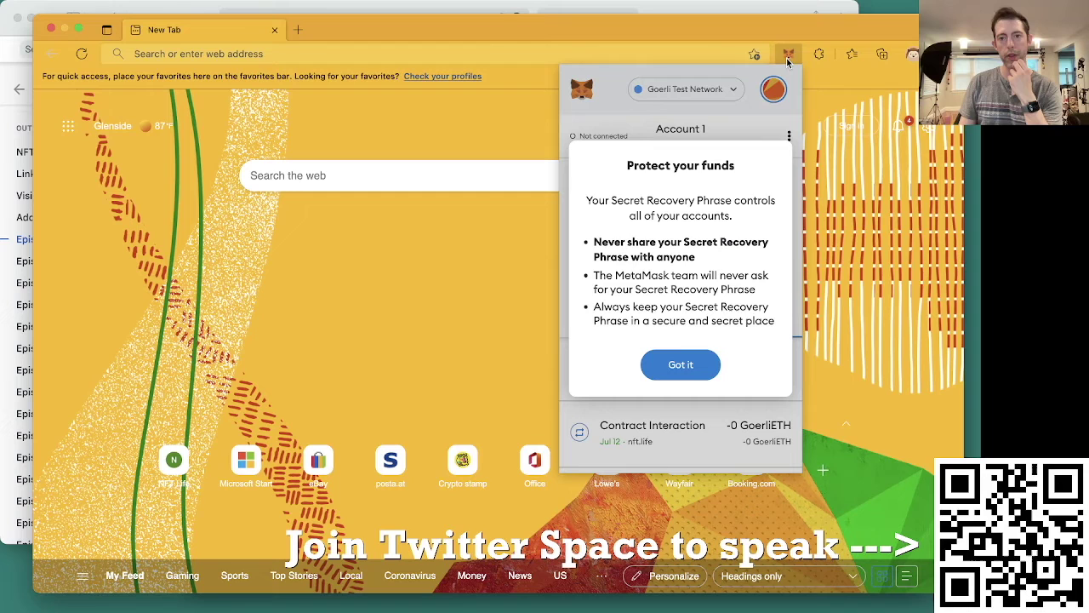
click(677, 366)
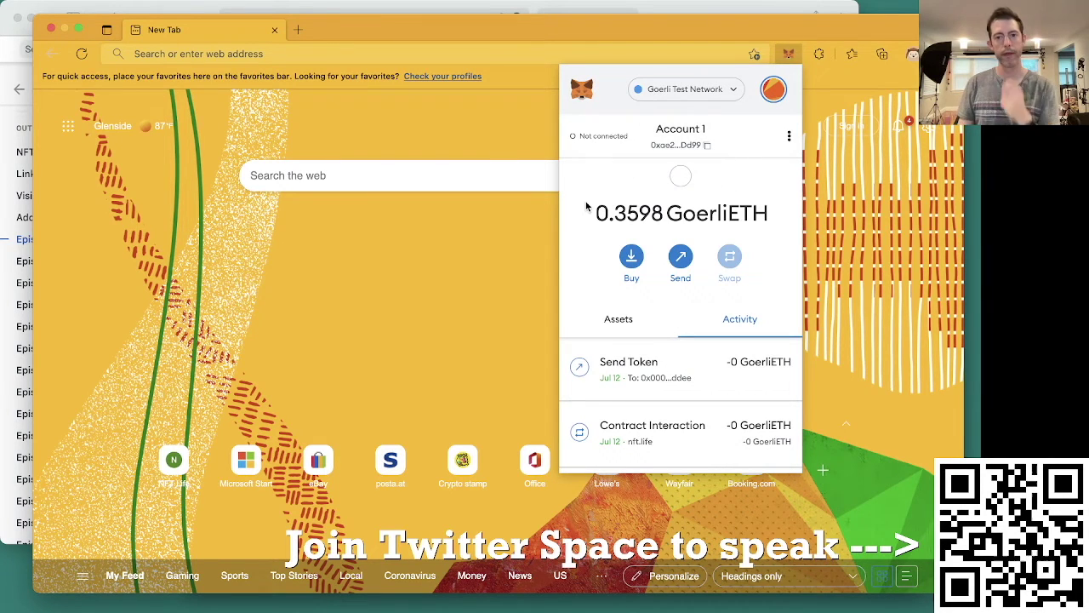
drag(598, 214, 741, 235)
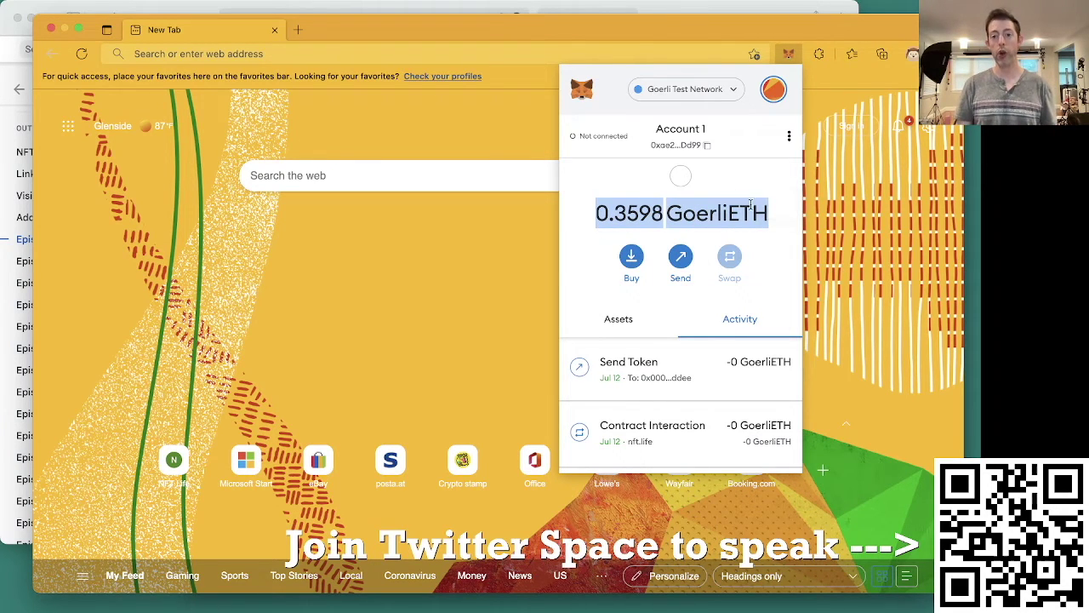
click(778, 224)
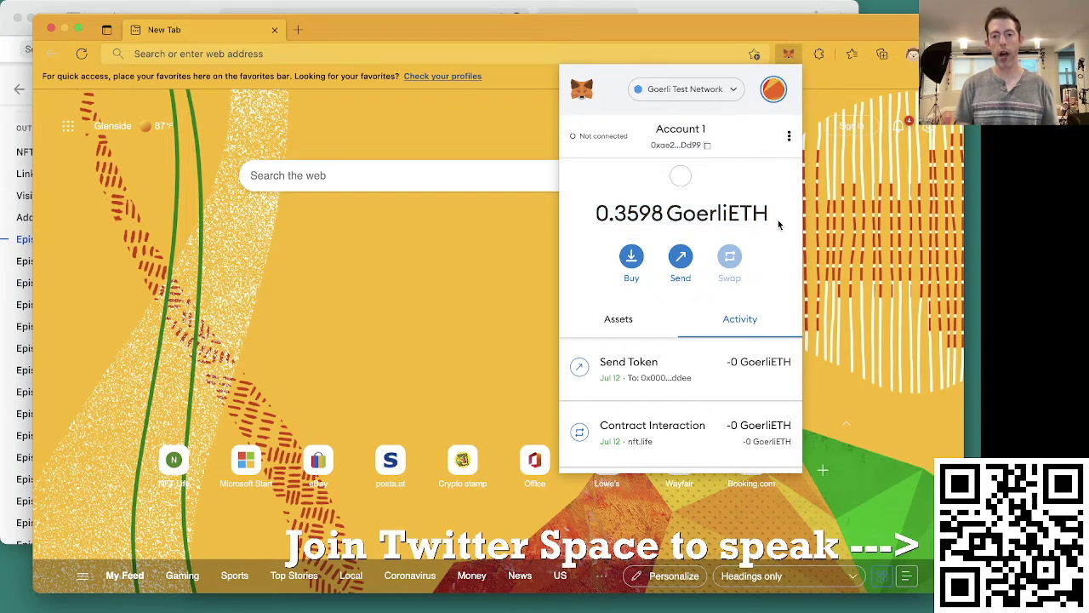
click(701, 94)
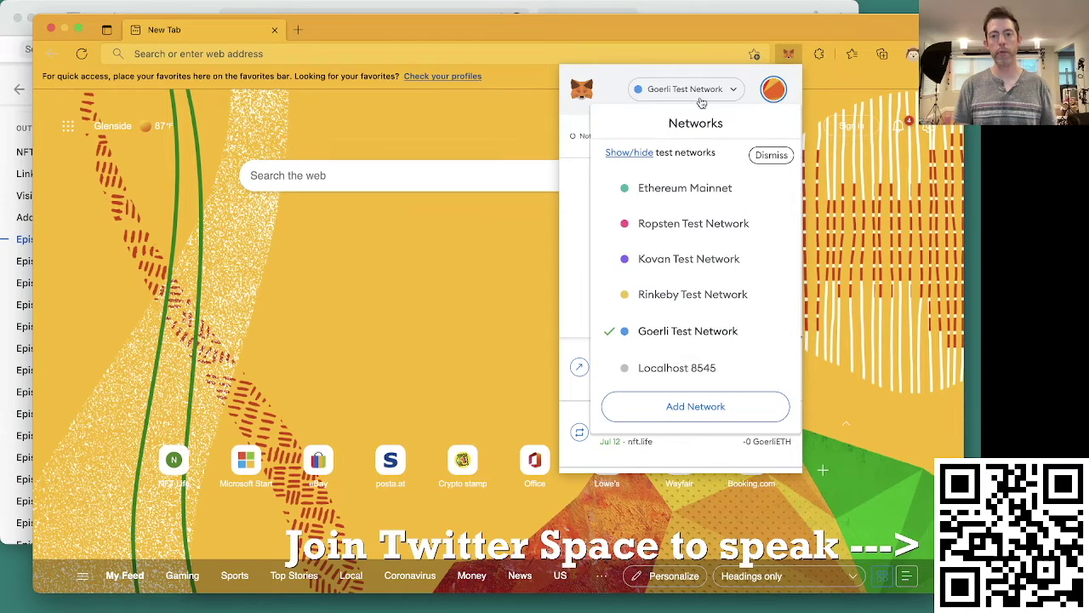
click(709, 339)
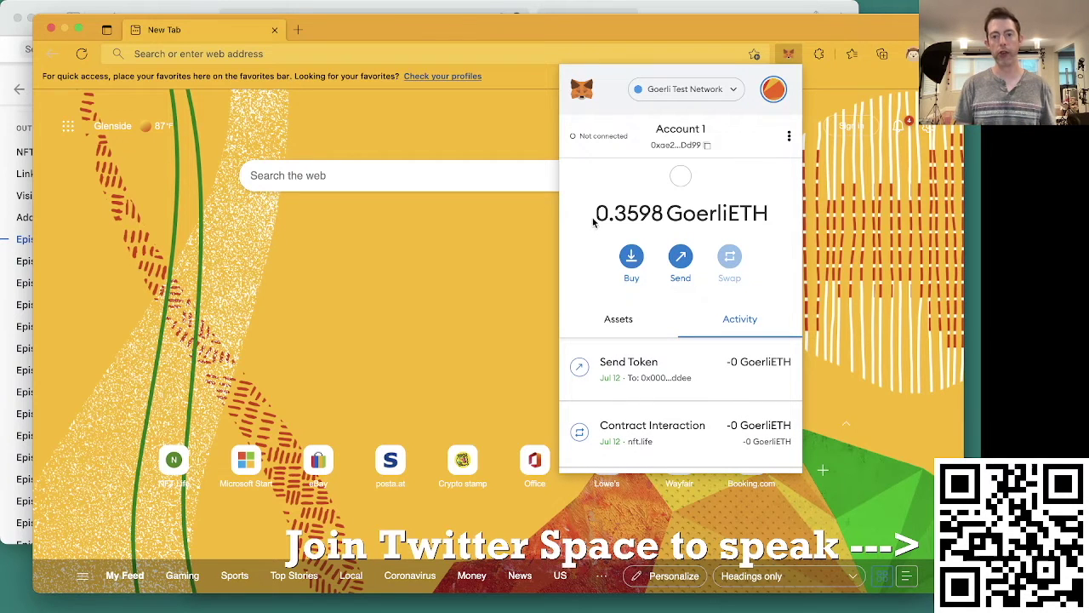
drag(667, 217, 762, 221)
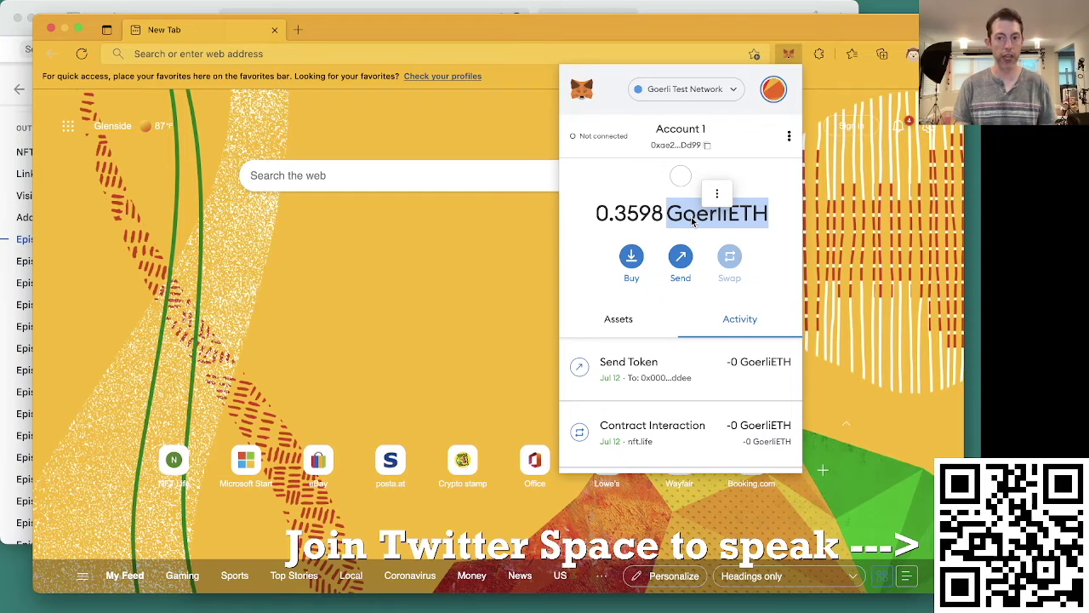
click(781, 222)
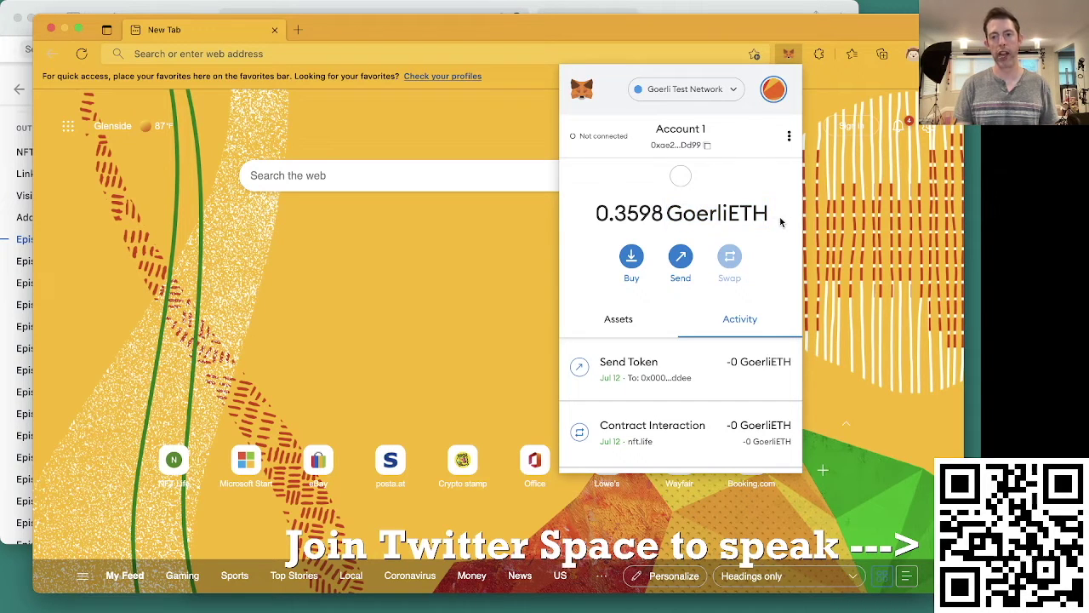
drag(776, 219, 666, 215)
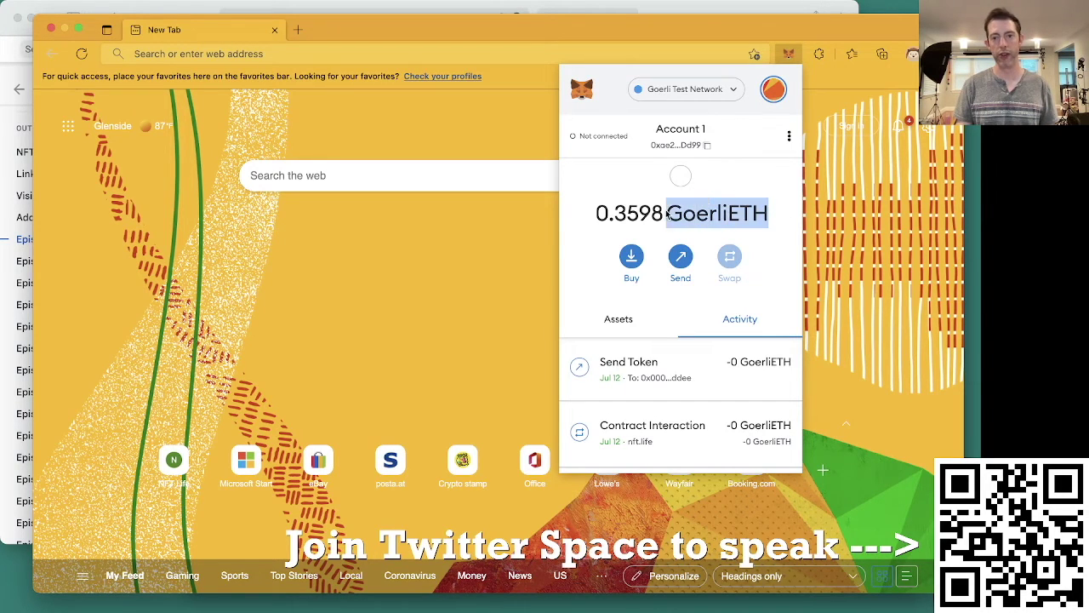
Step: Switch to Ropsten Test Network to view the RopstenETH balance, then back to Goerli
click(669, 92)
click(673, 222)
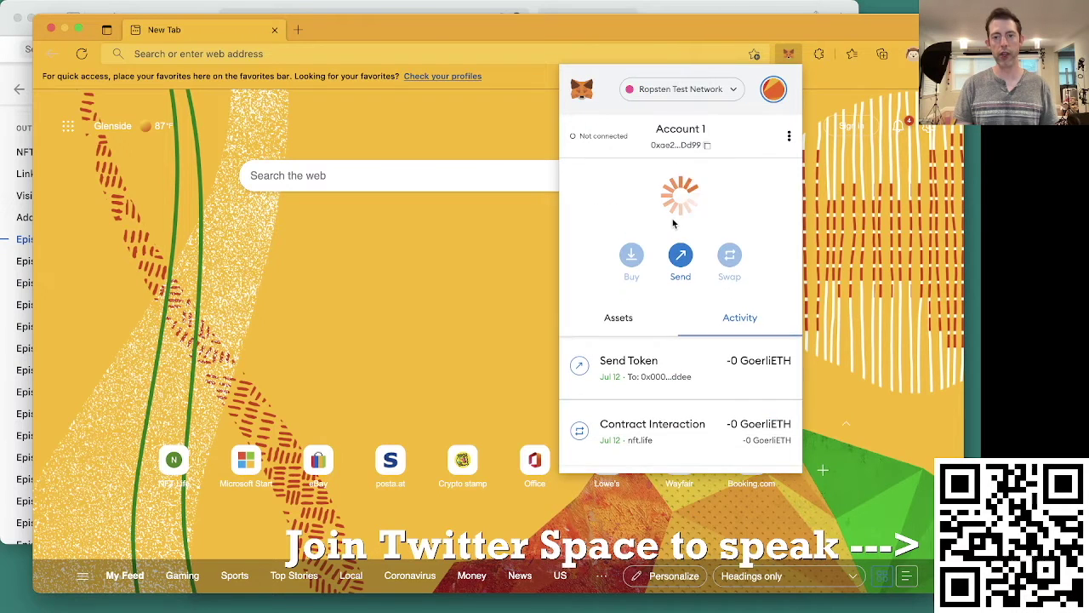
drag(651, 213, 789, 226)
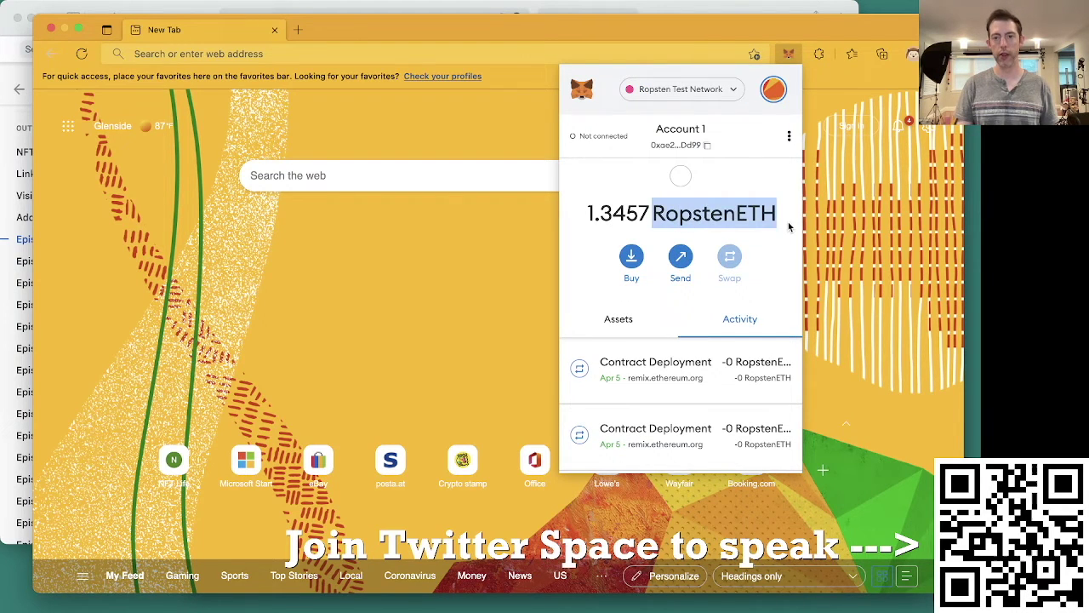
click(695, 93)
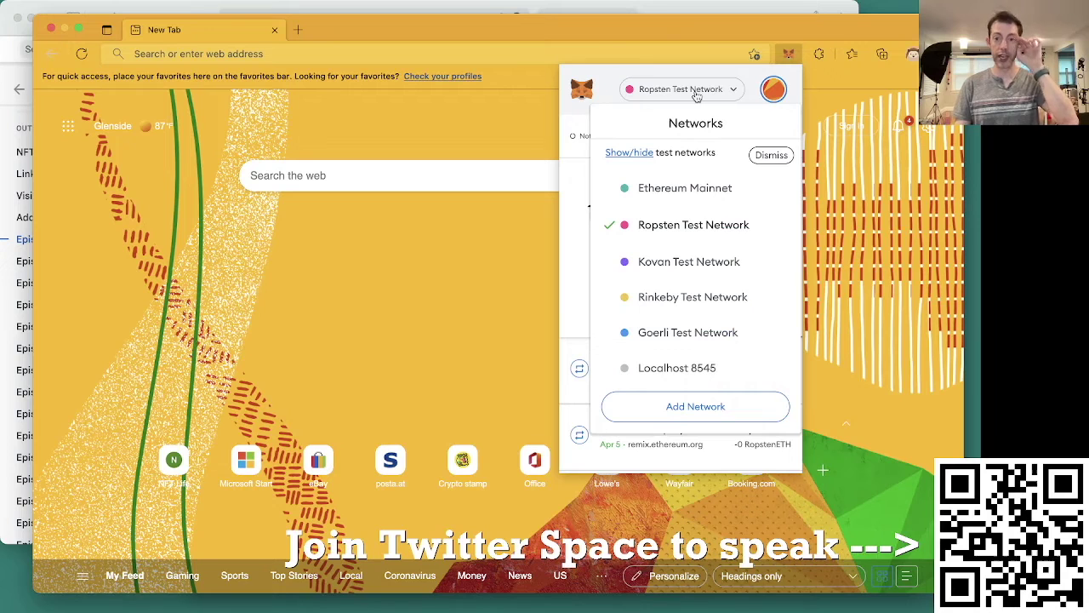
click(669, 332)
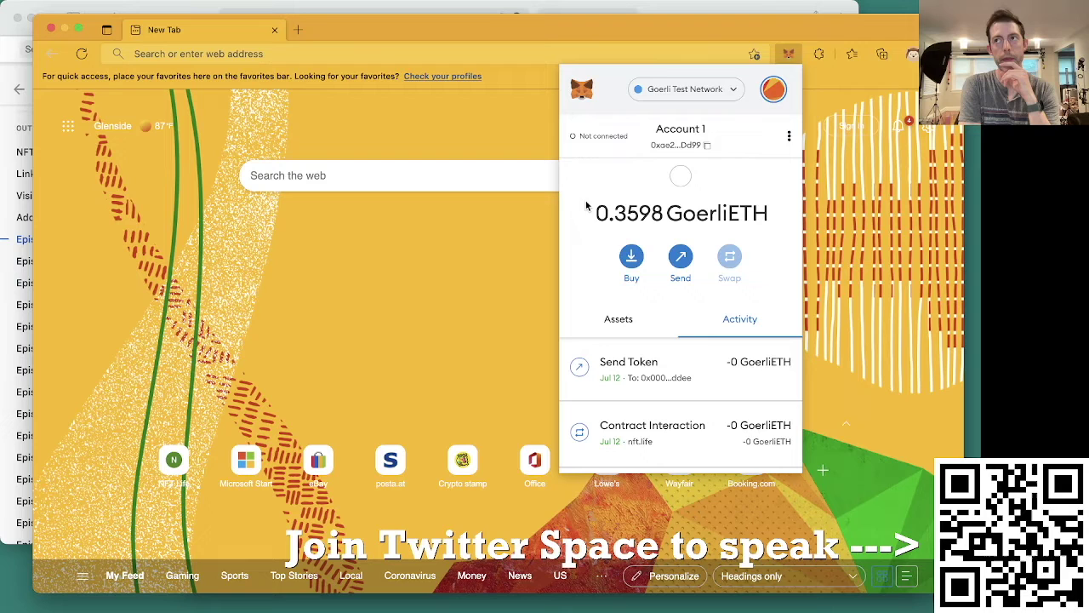
Step: Close the wallet panel and Edge window, then select POW4, POW5 and their arrow in Monodraw
click(383, 327)
key(super+w)
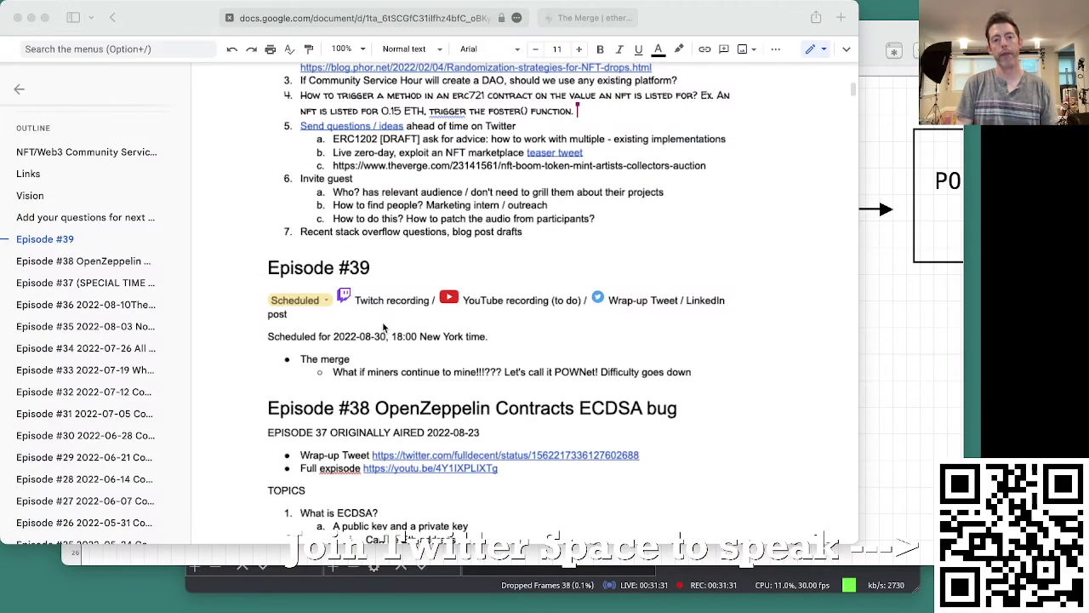
key(super+Tab)
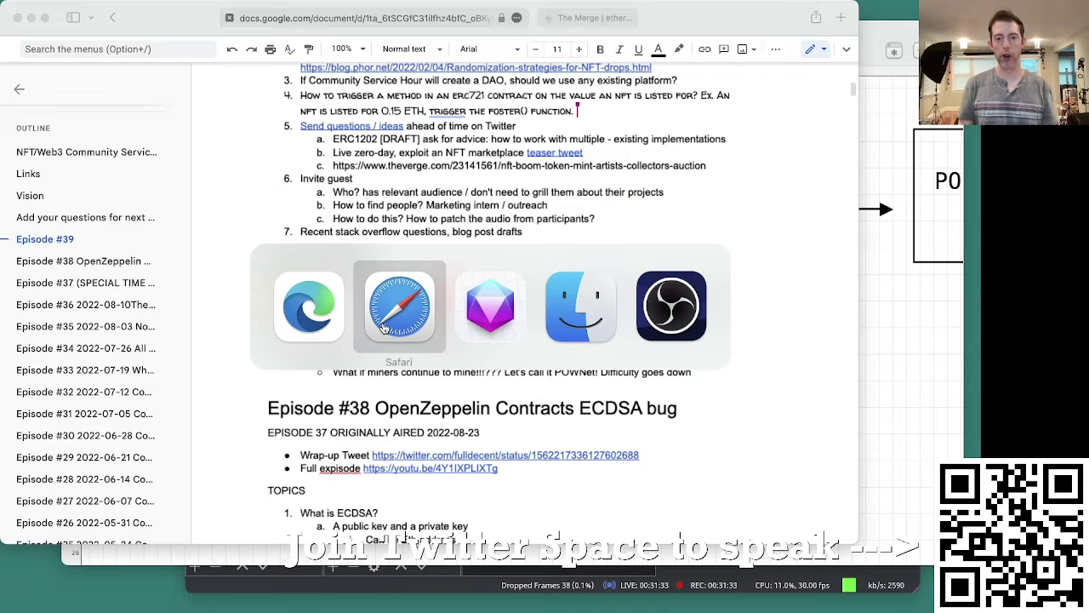
click(502, 331)
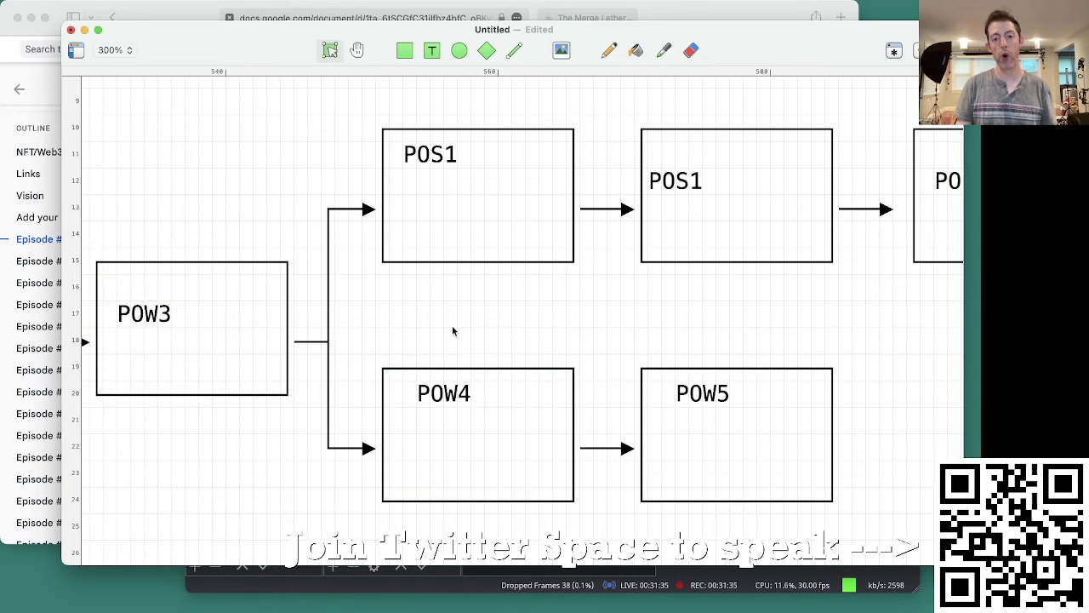
drag(443, 300, 715, 456)
scroll(545, 464, down, 1)
scroll(545, 463, down, 1)
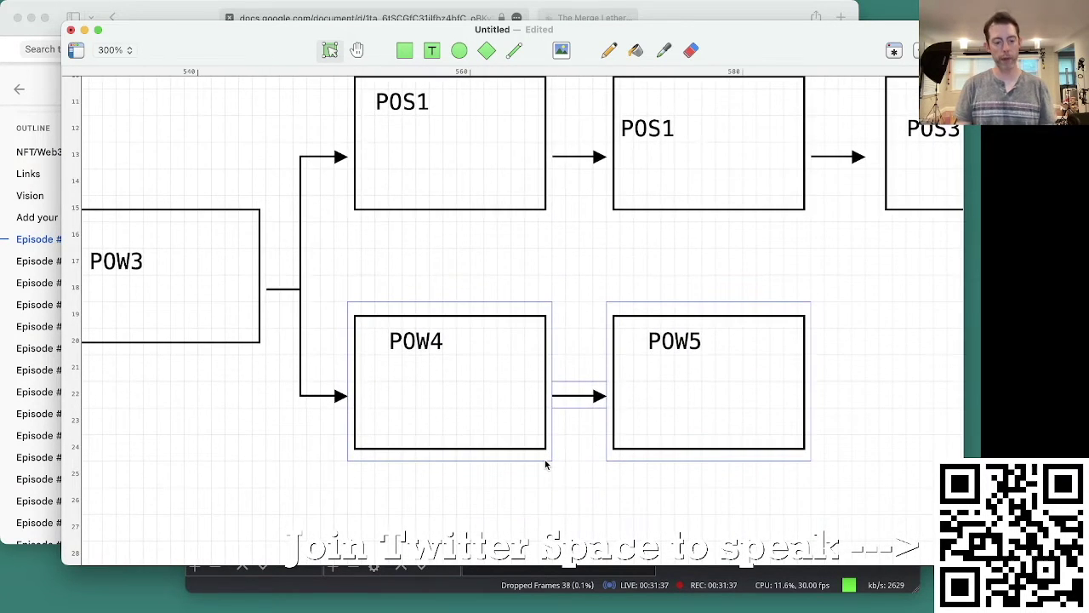
Step: Continue the POWNet beneficiaries note with 'advocate, the biggest miners'
key(super+Tab)
text(advocate //)
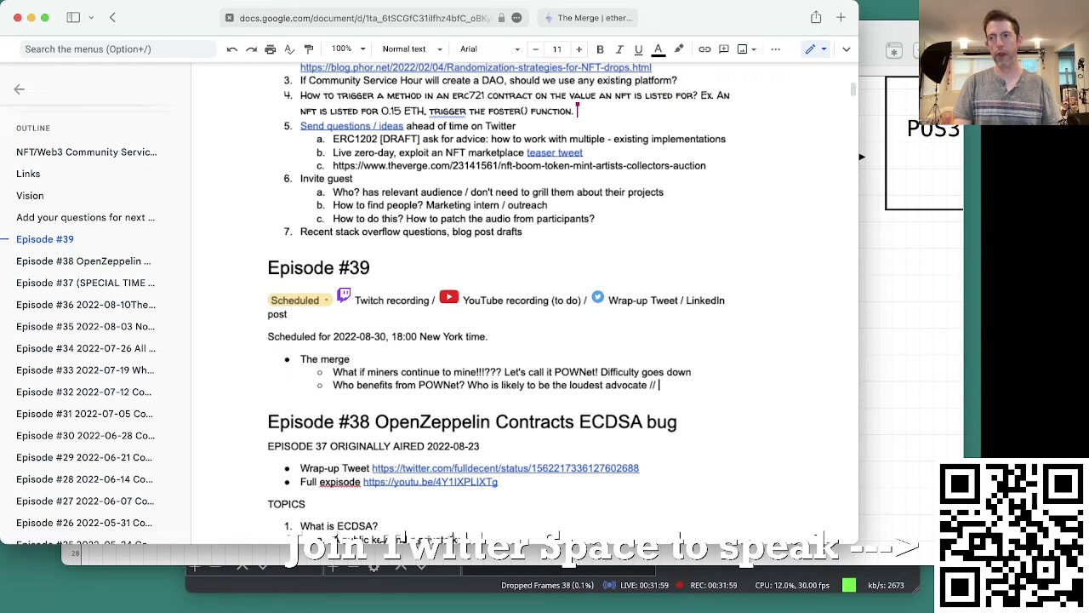
key(BackSpace)
key(BackSpace)
key(BackSpace)
key(BackSpace)
text(, the b)
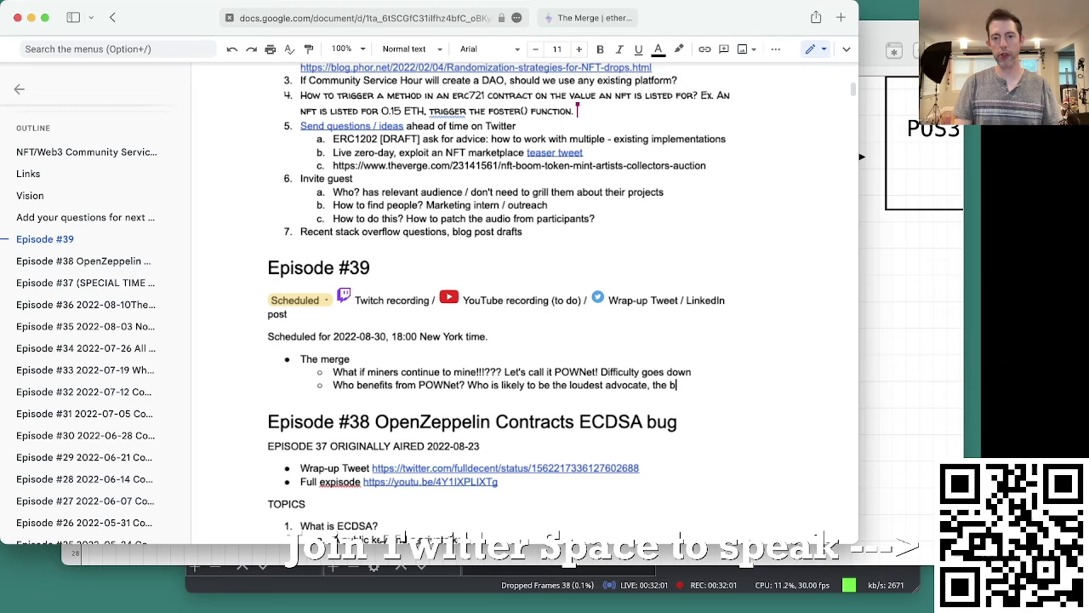
text(iggest minors)
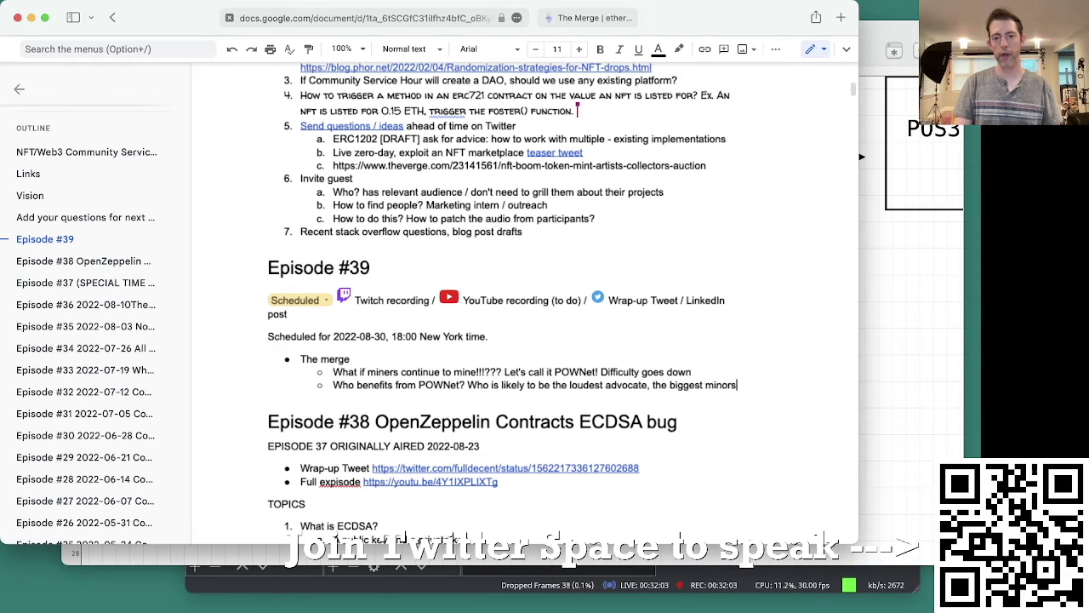
key(BackSpace)
key(BackSpace)
key(BackSpace)
text(ers)
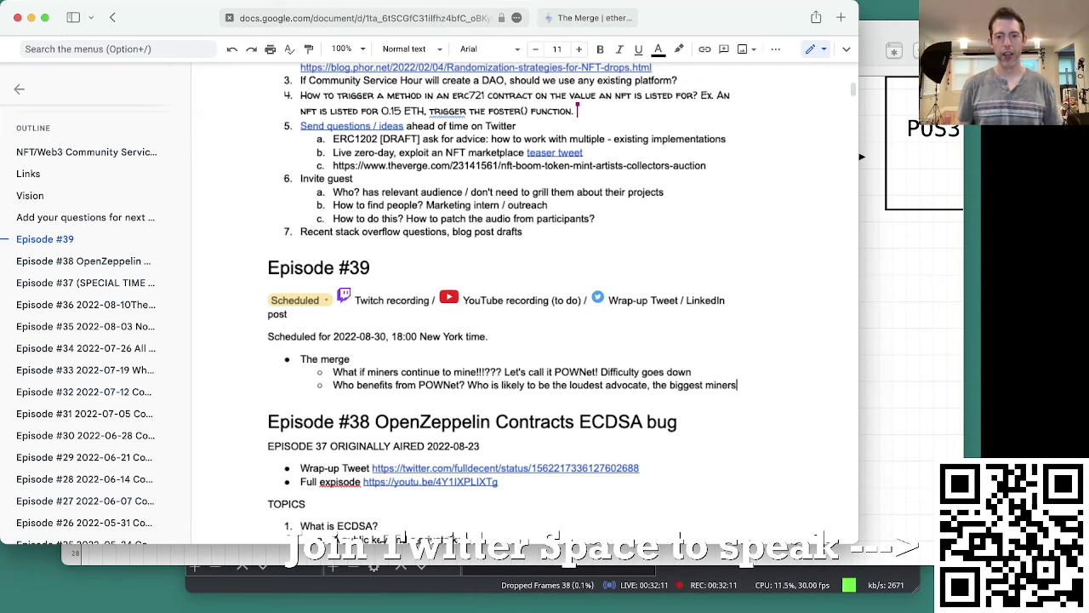
Step: Move 'the biggest miners' onto its own indented sub-bullet
click(653, 384)
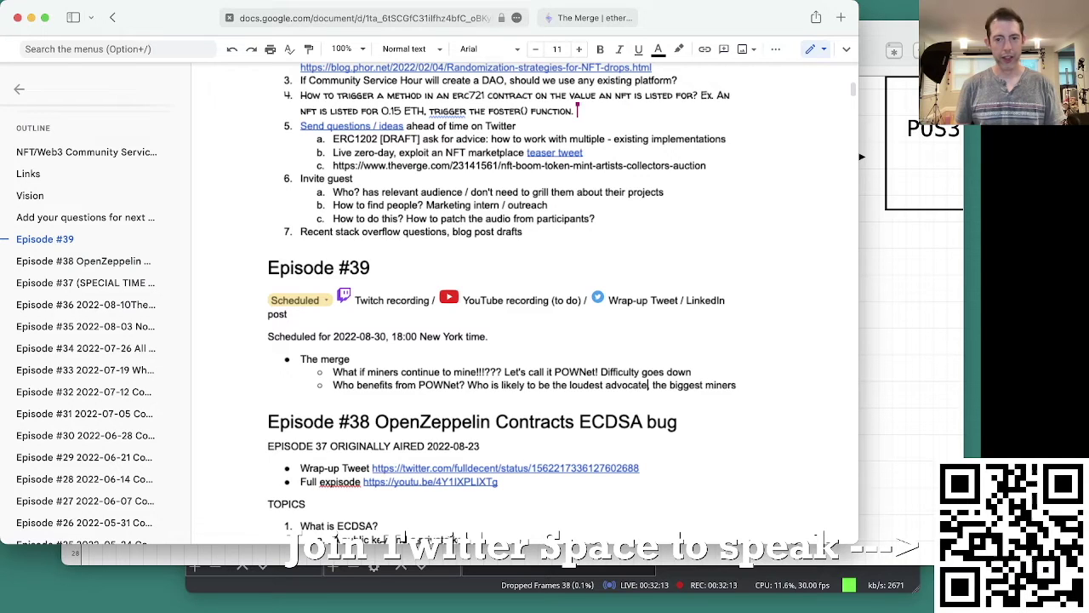
key(BackSpace)
key(BackSpace)
key(Return)
key(Tab)
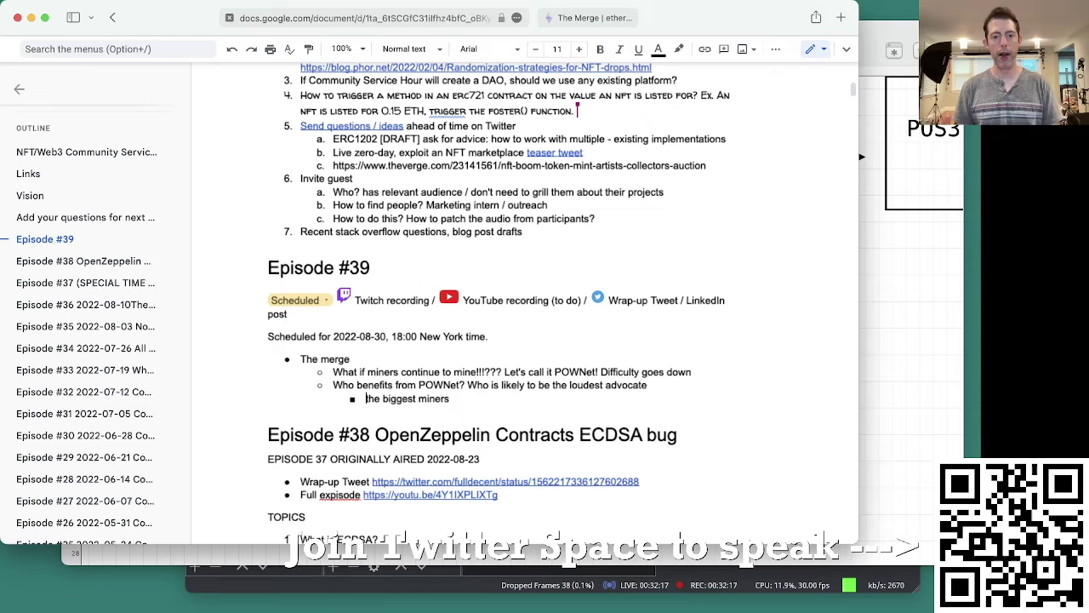
key(End)
key(Return)
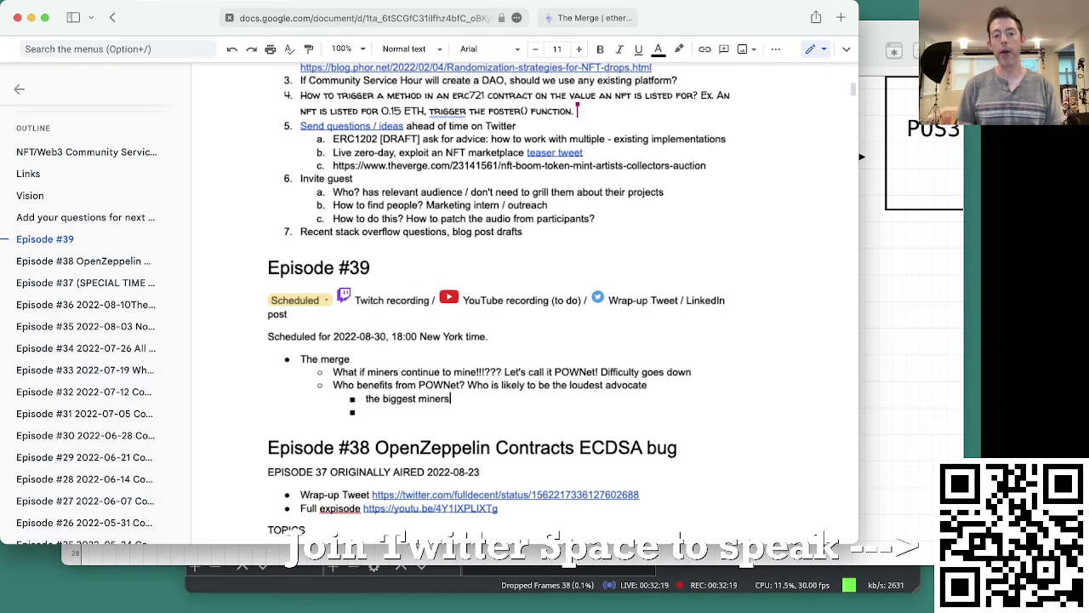
click(451, 398)
Step: Note miners' sunk cost in equipment that becomes useless in POS, and add an NVIDIA bullet
text(// b)
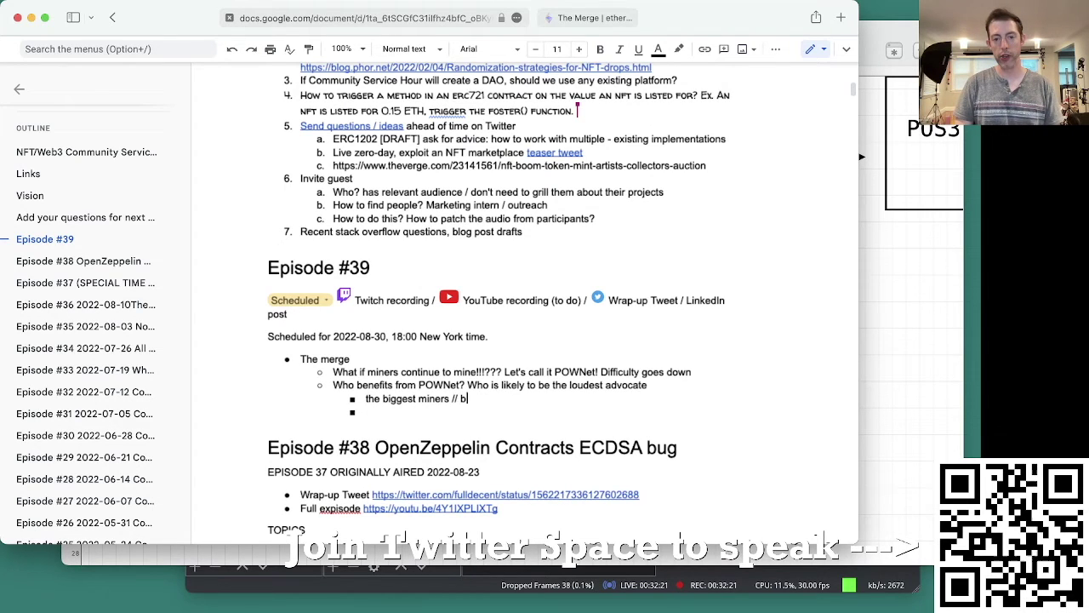
text(ecause they have a)
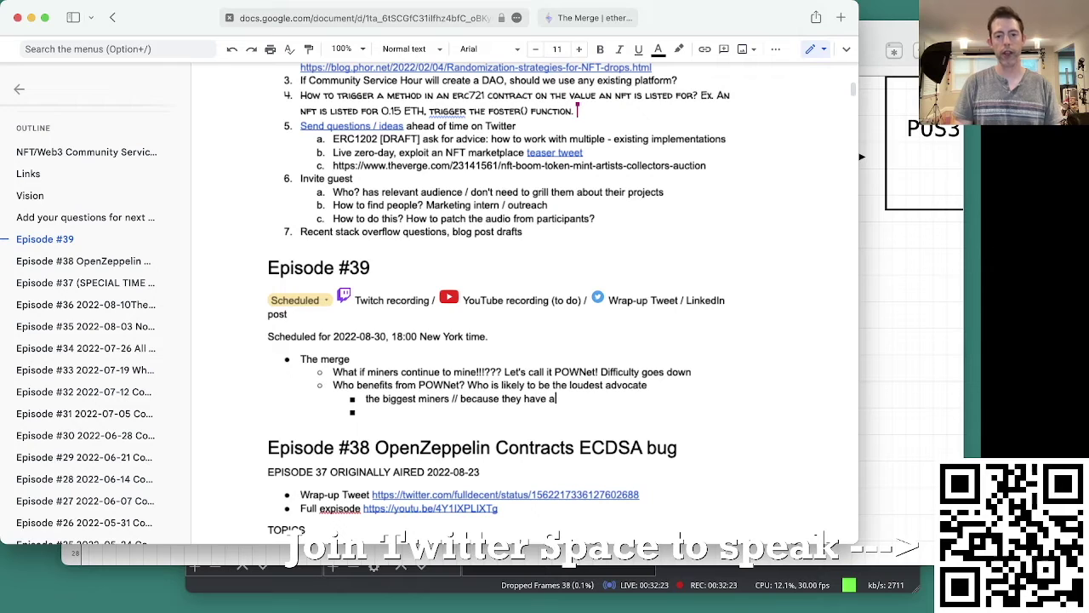
text( sunk cost )
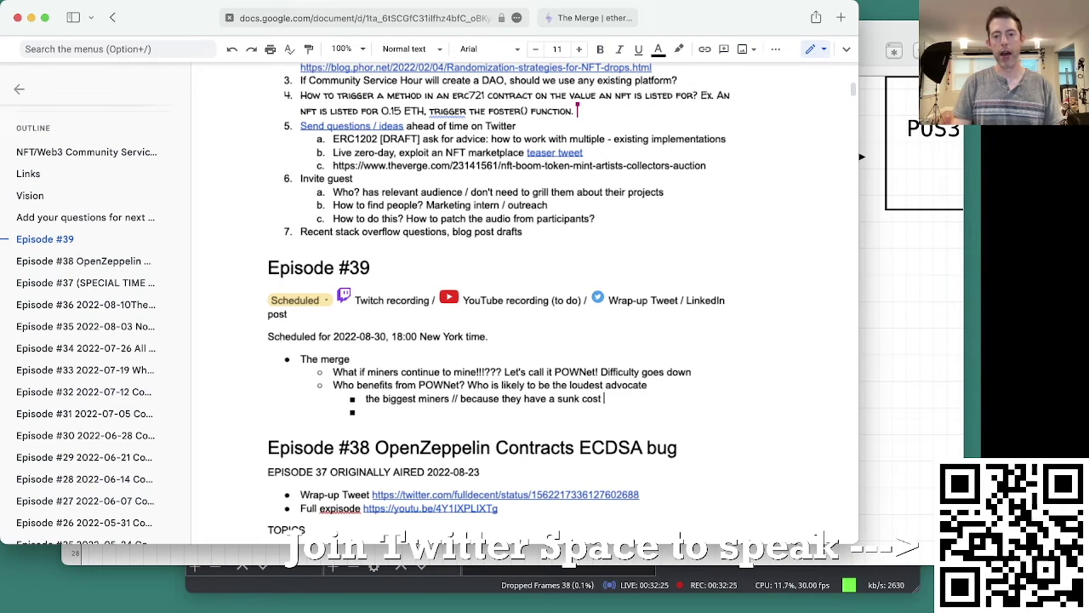
text(in mining equipm)
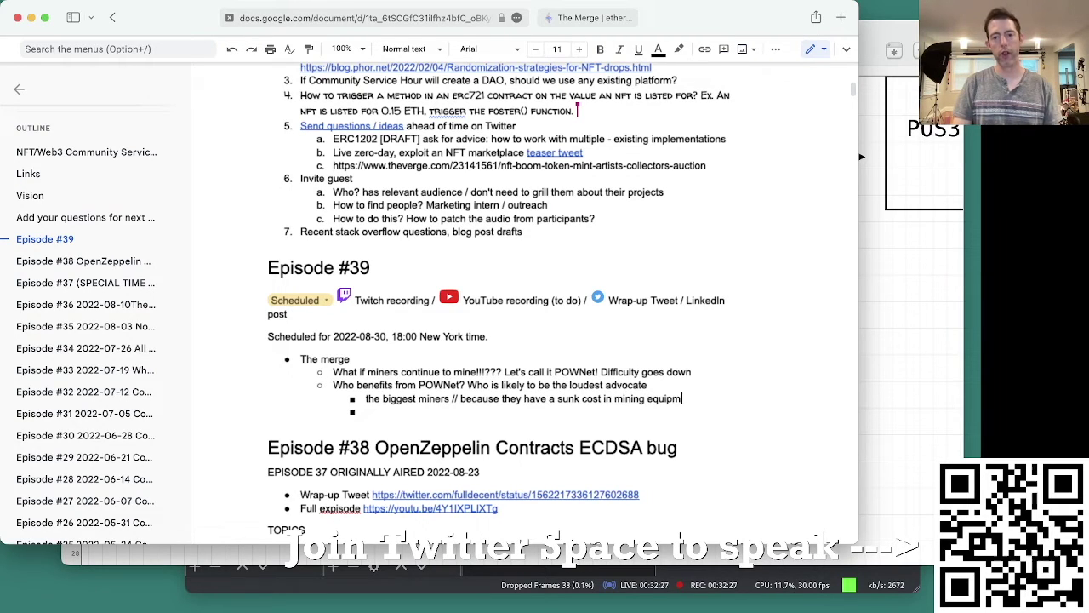
text(ent which be)
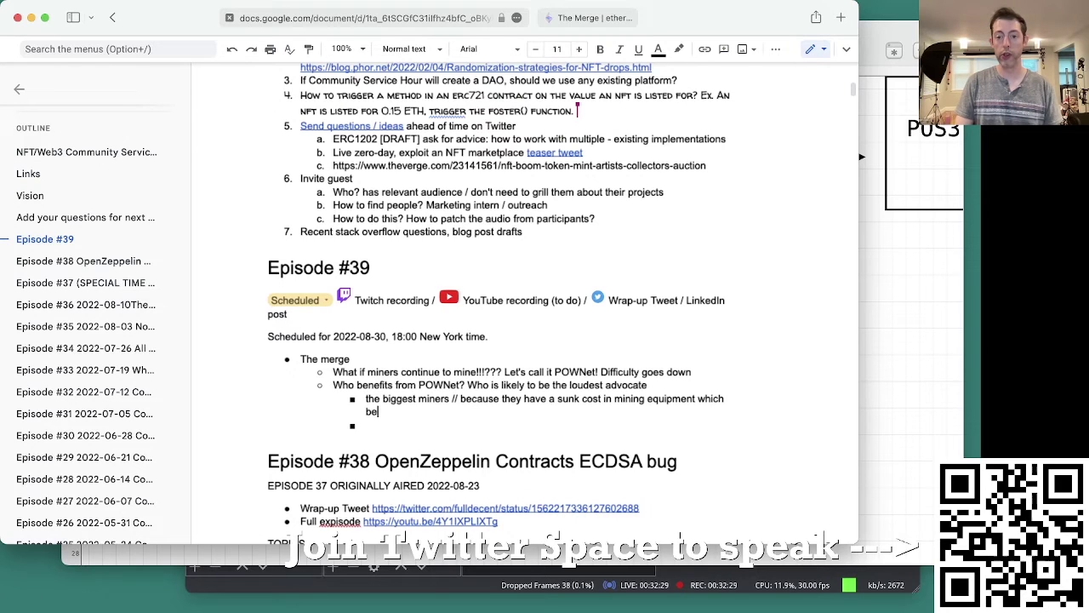
text(comes useless )
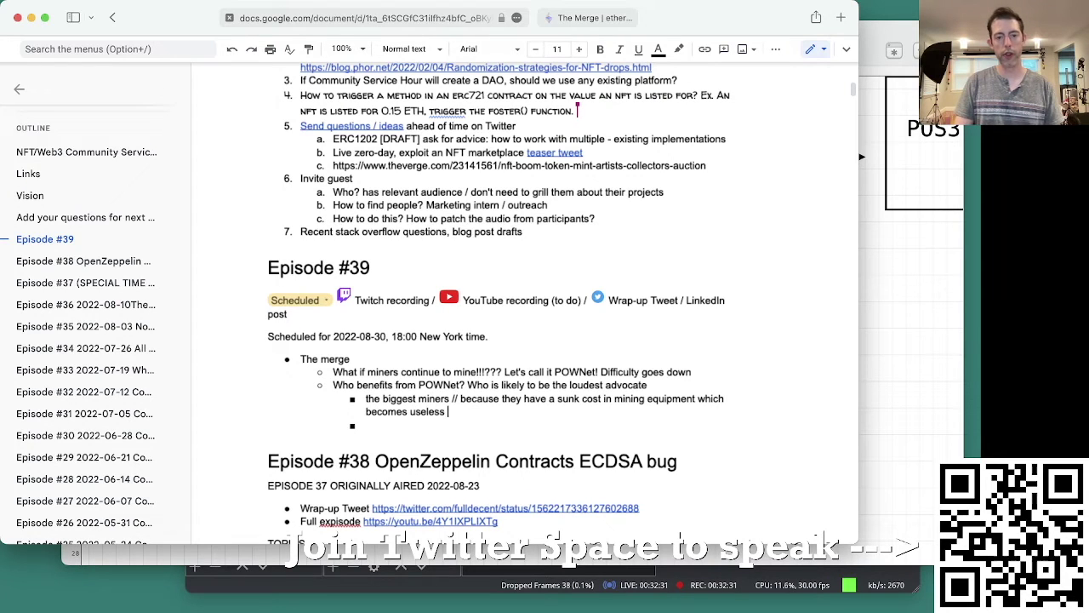
text(in)
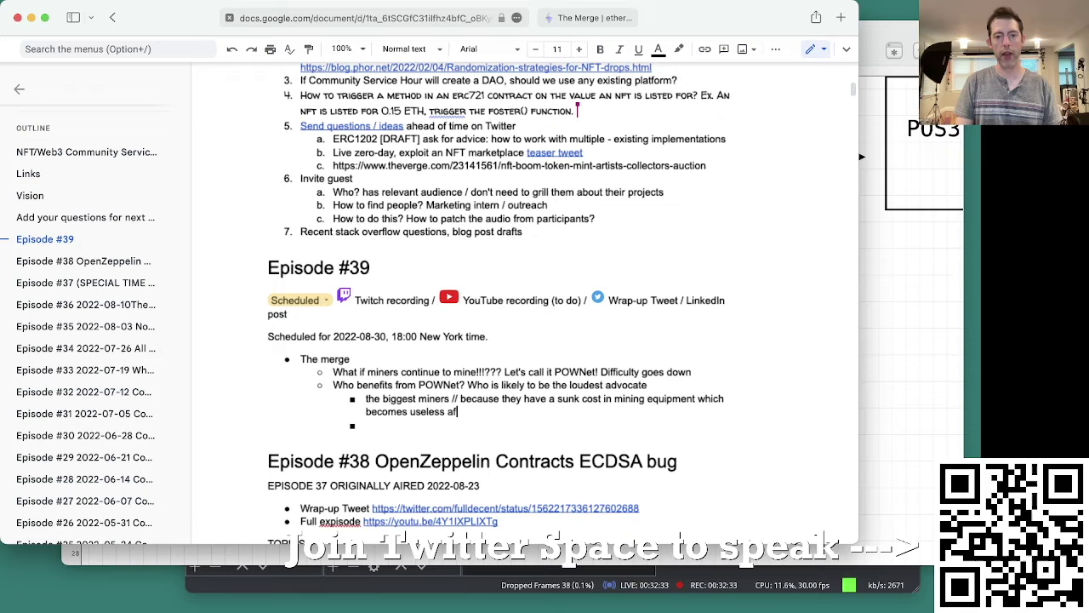
text( POS)
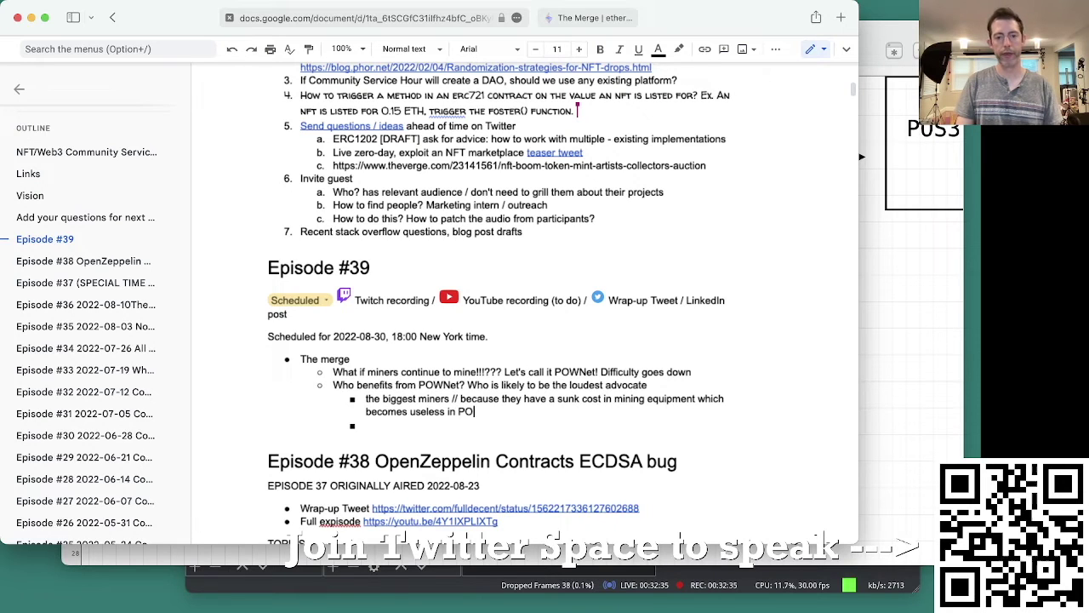
key(Return)
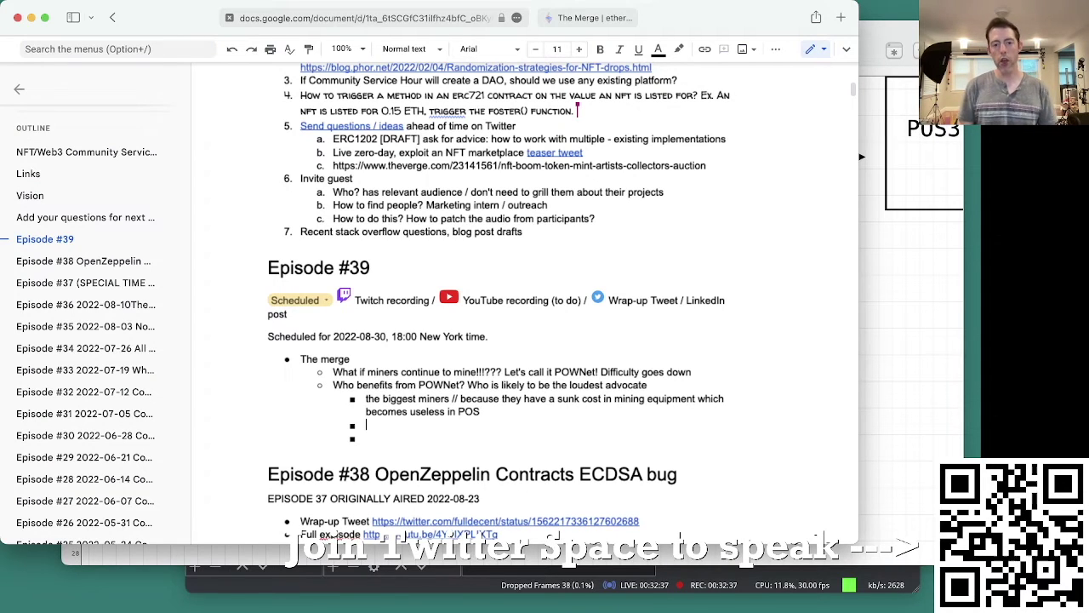
key(Down)
key(BackSpace)
key(BackSpace)
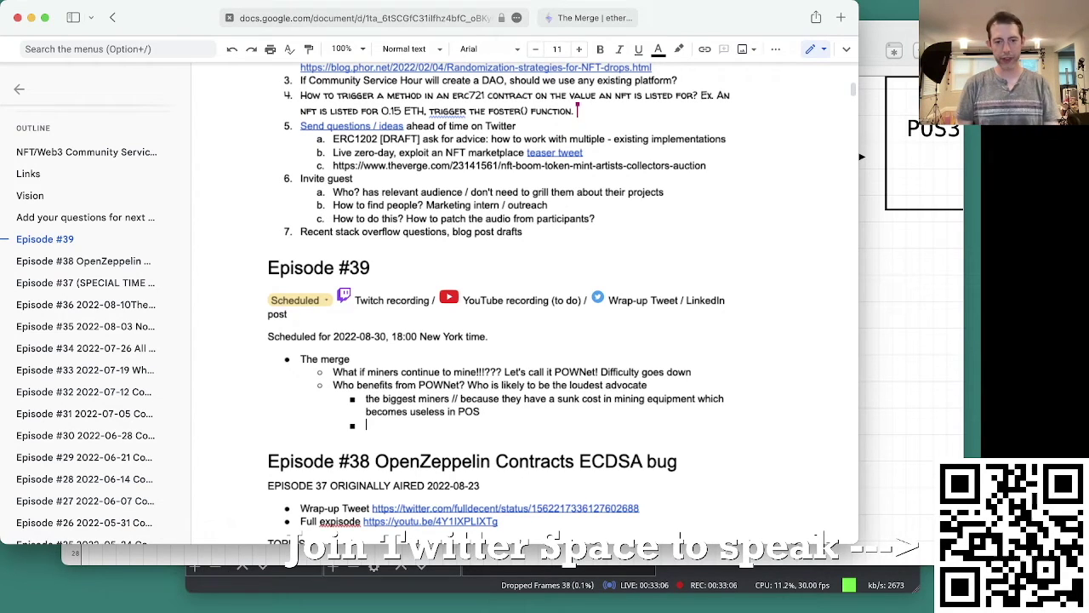
text(NVIDIA)
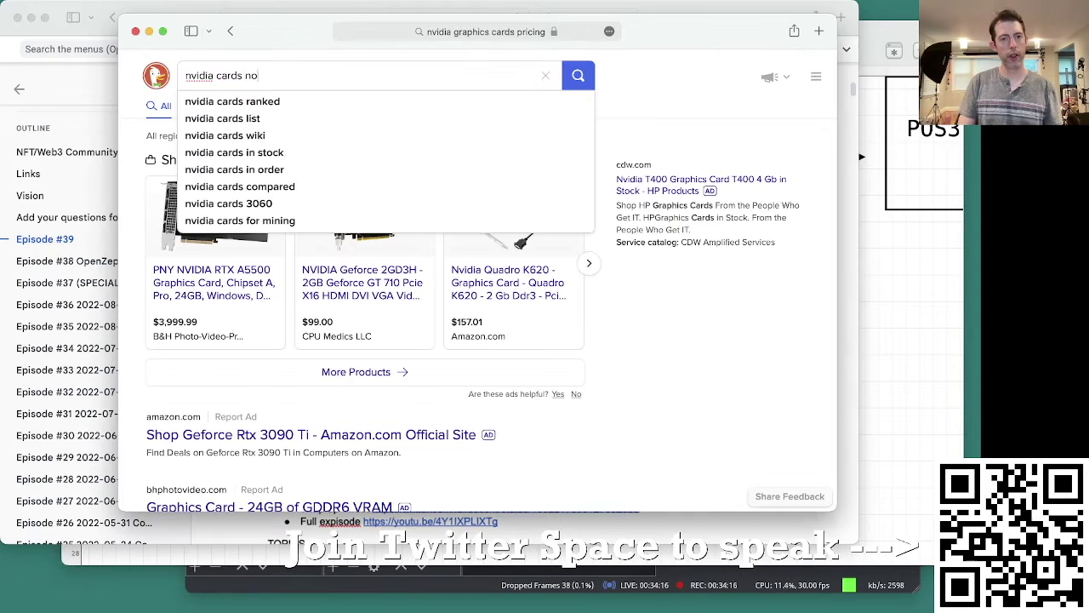
text(t enoug)
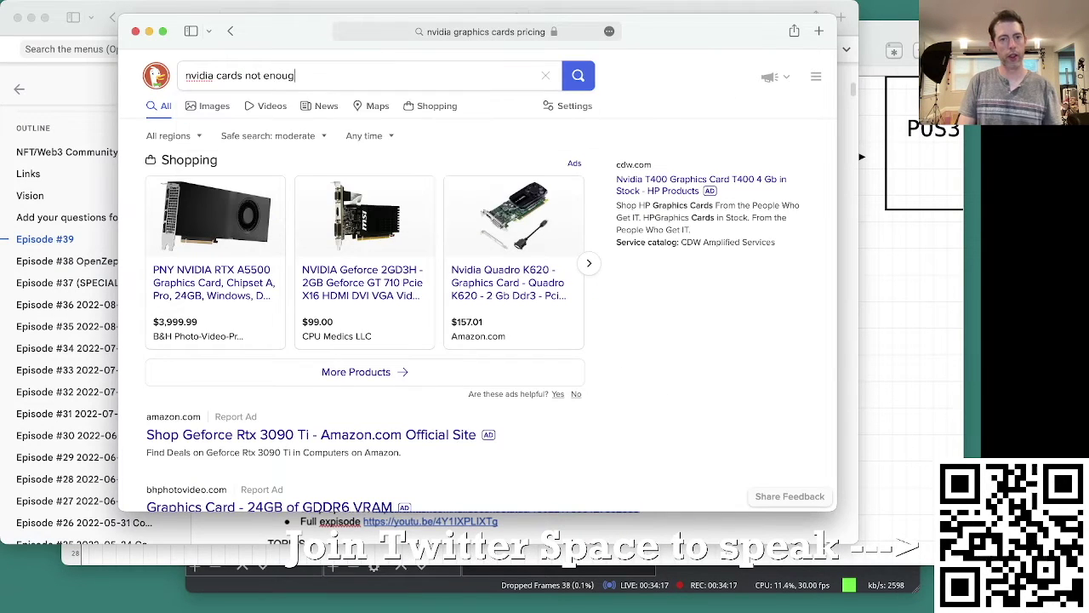
text(h demand)
Step: Search for 'nvidia cards not enough demand', skim the results, and close the Safari window
key(Return)
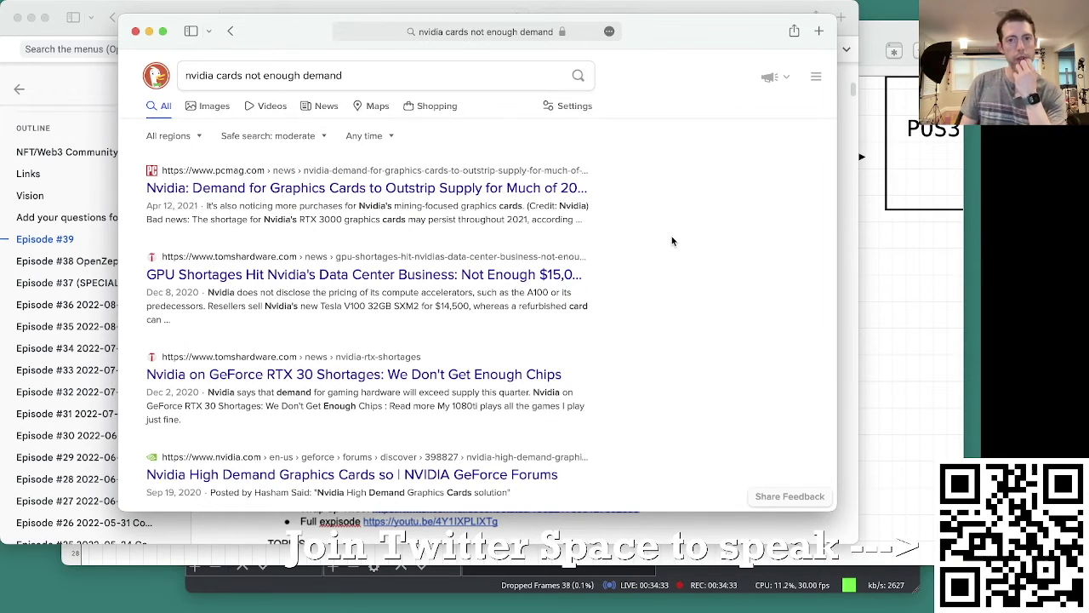
scroll(671, 241, down, 5)
scroll(671, 241, down, 1)
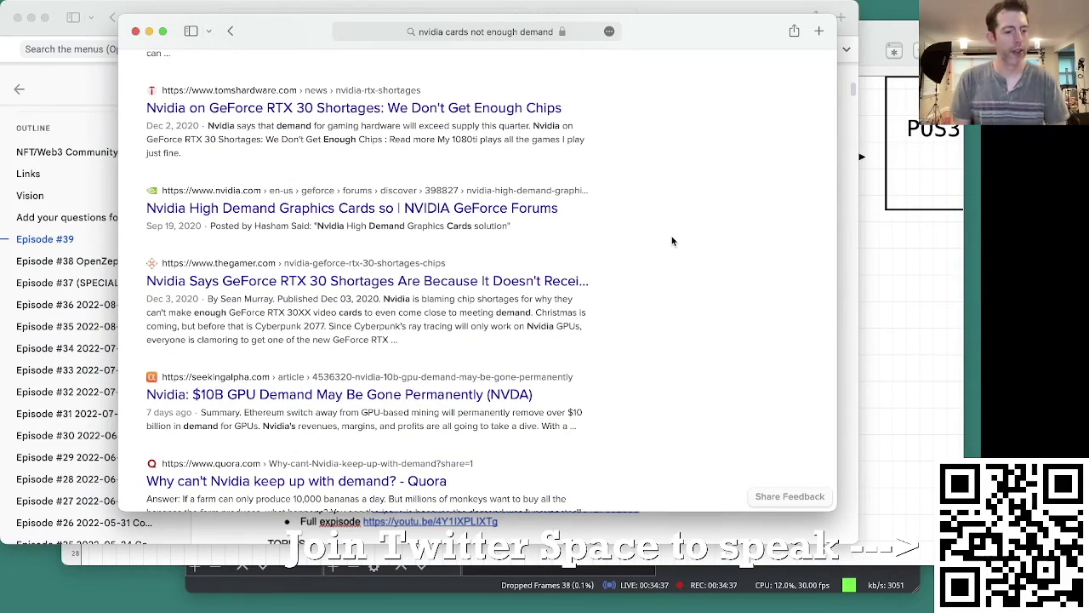
scroll(671, 235, down, 10)
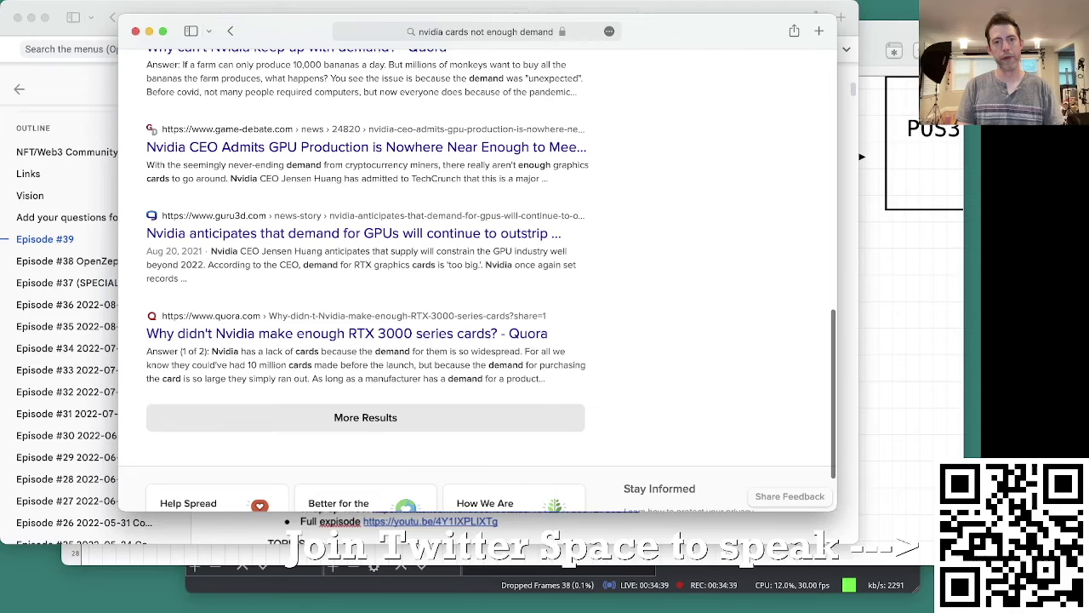
key(super+w)
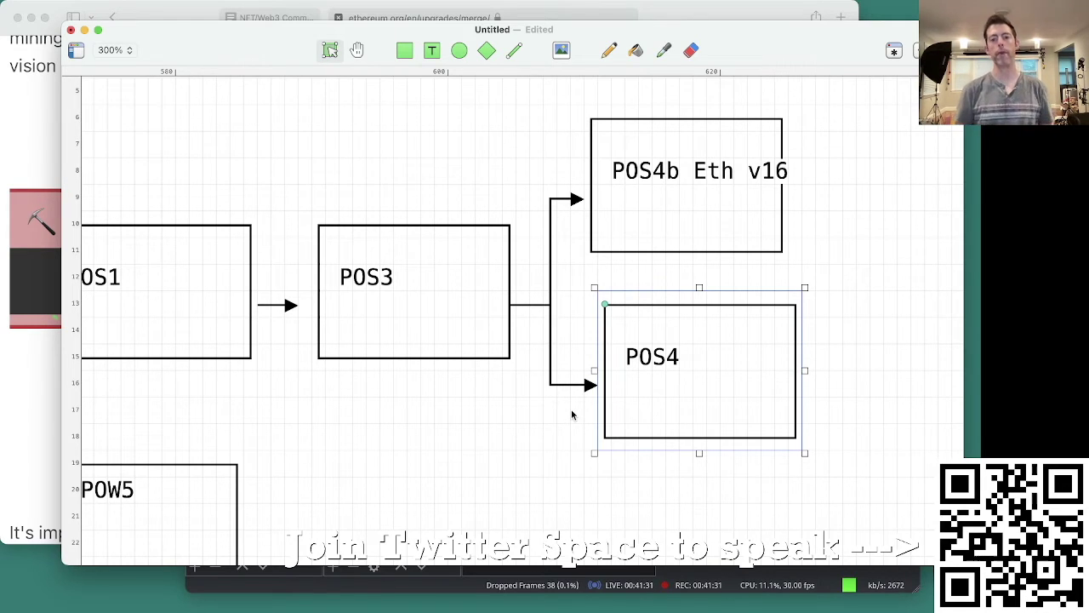
click(461, 481)
scroll(464, 468, right, 5)
scroll(464, 468, up, 2)
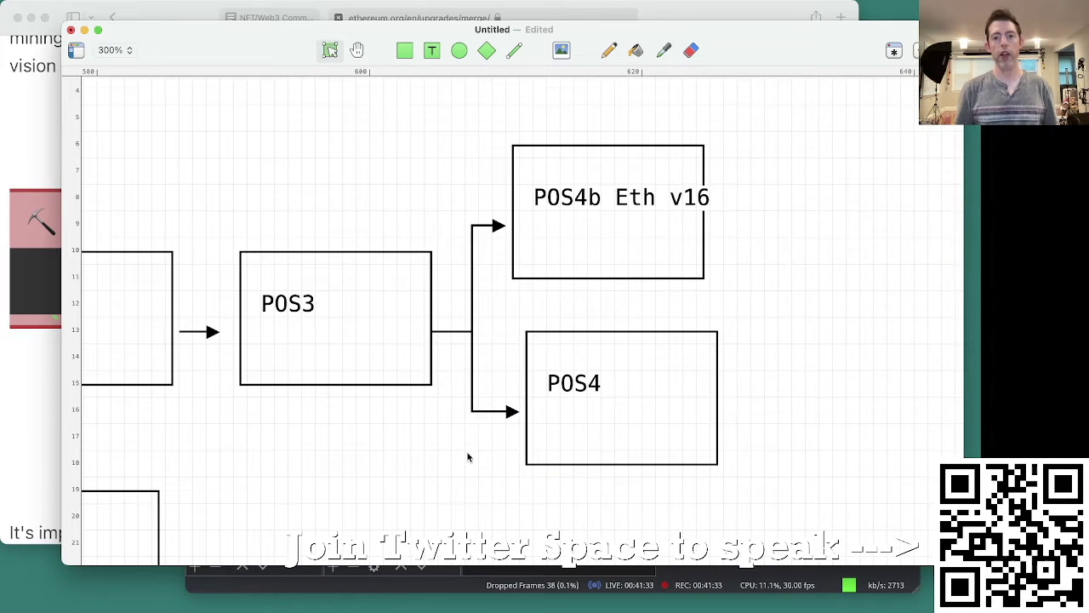
drag(533, 317, 601, 237)
click(738, 237)
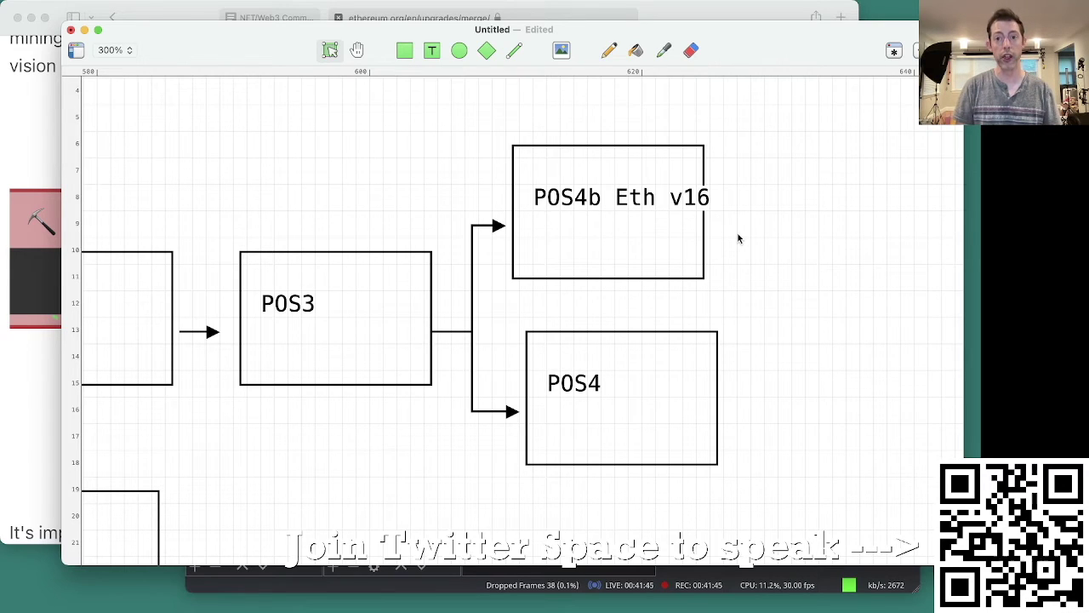
Step: Launch Typora and write incentive = stake/{total stake} * value in a math block
click(581, 389)
text(typor)
key(Escape)
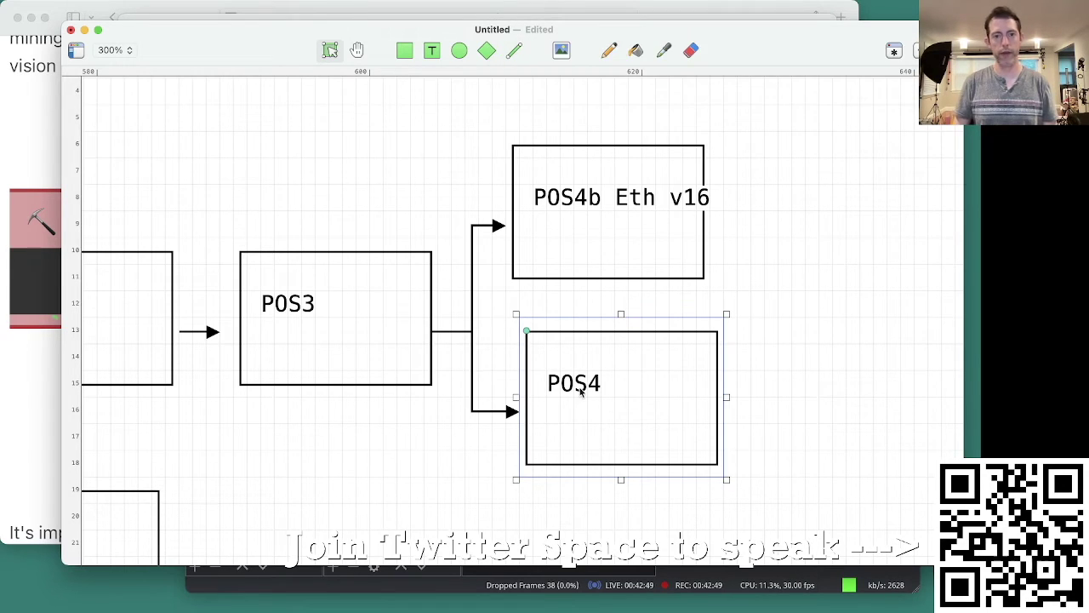
key(super+alt+b)
text(incentive)
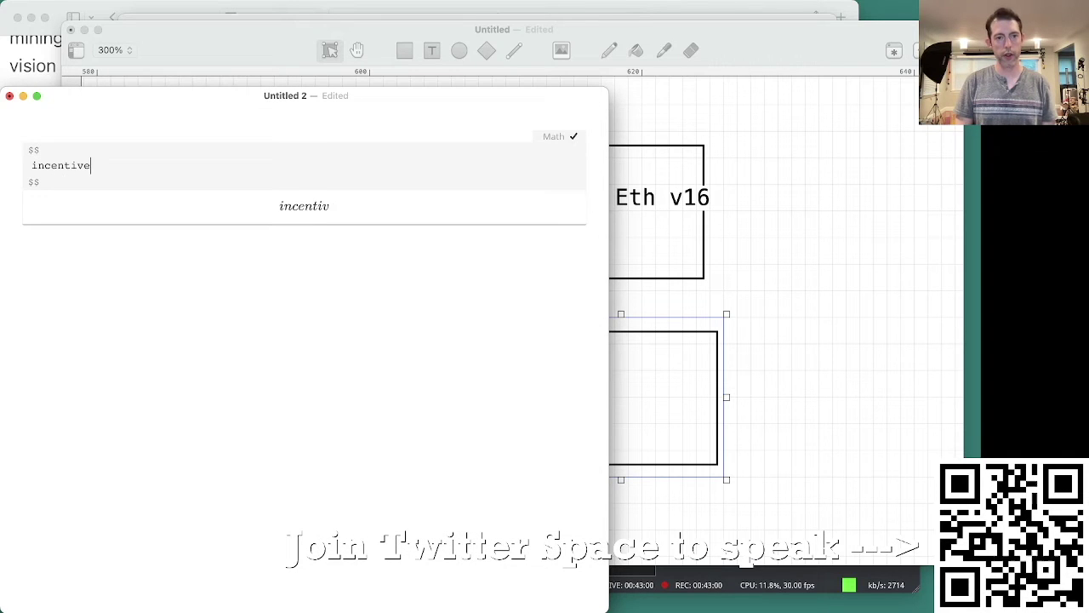
text( = )
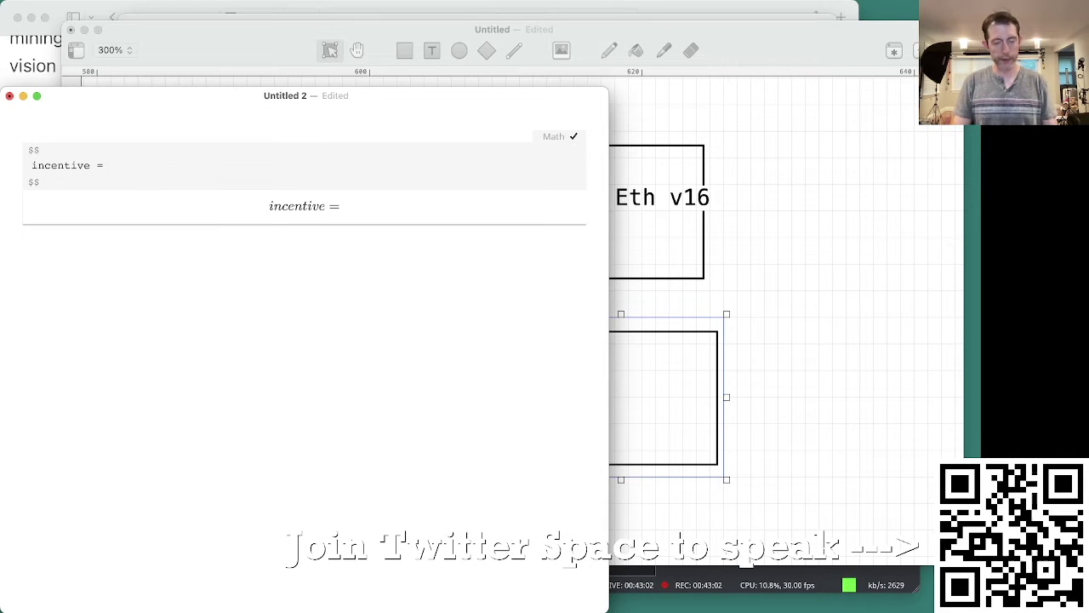
text(st)
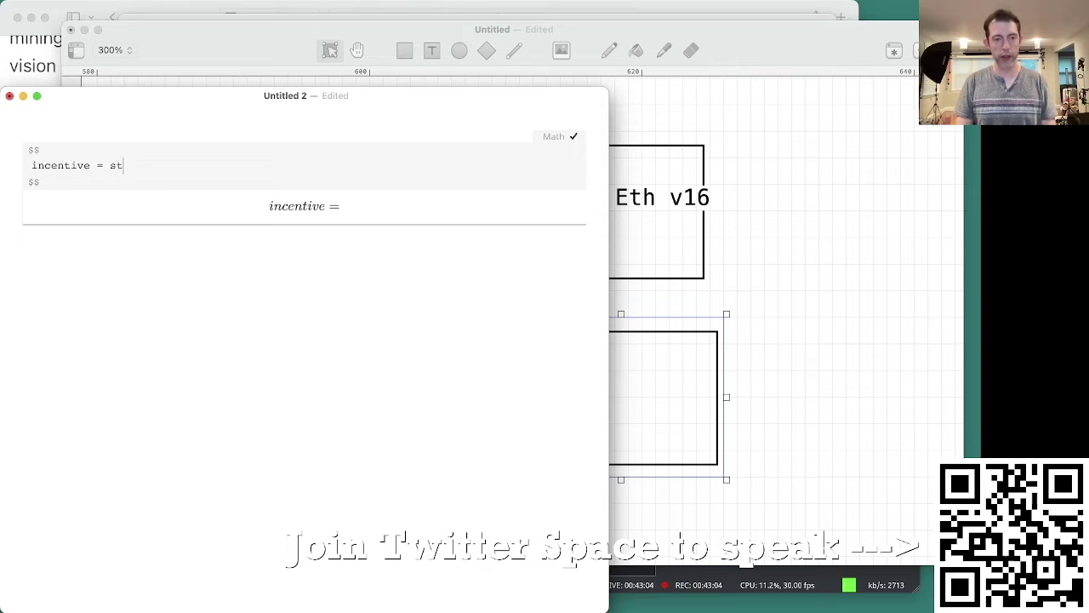
text(ake/)
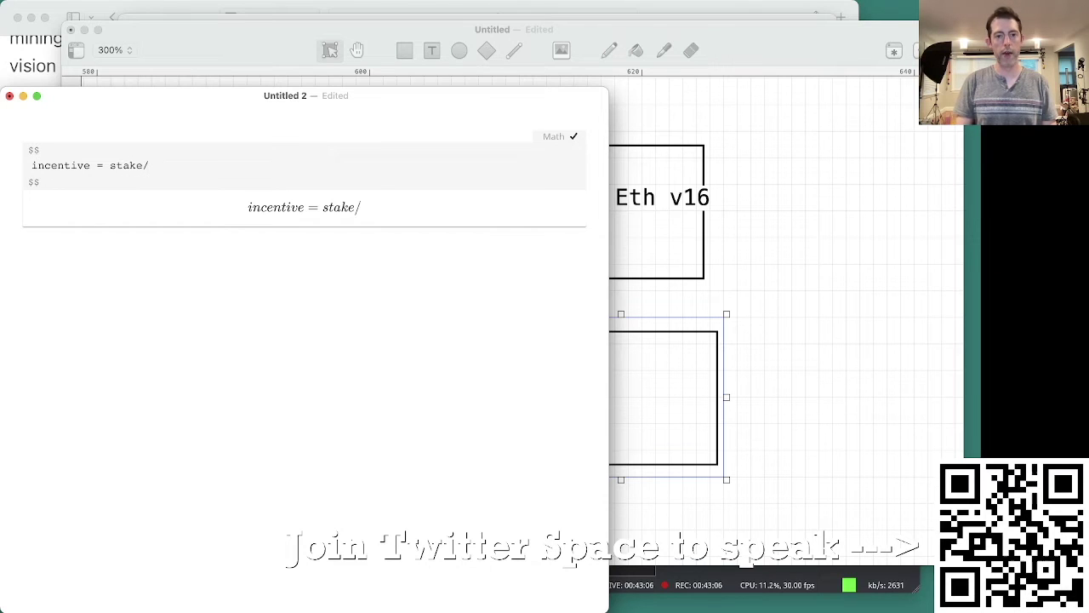
text({total sta)
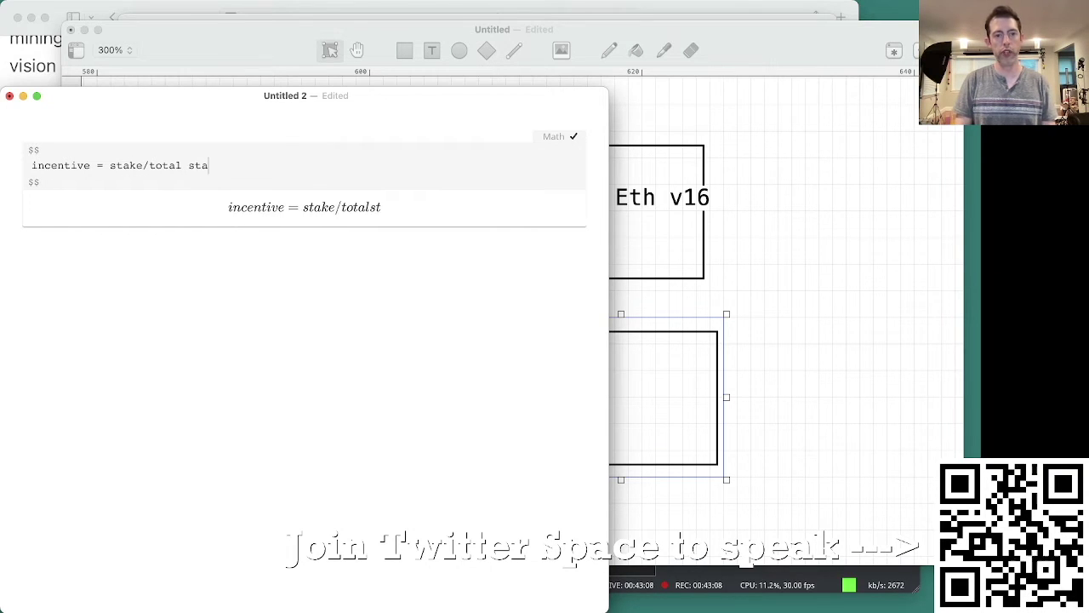
key(BackSpace)
text(ke)
click(148, 165)
text({)
click(227, 165)
text(} * )
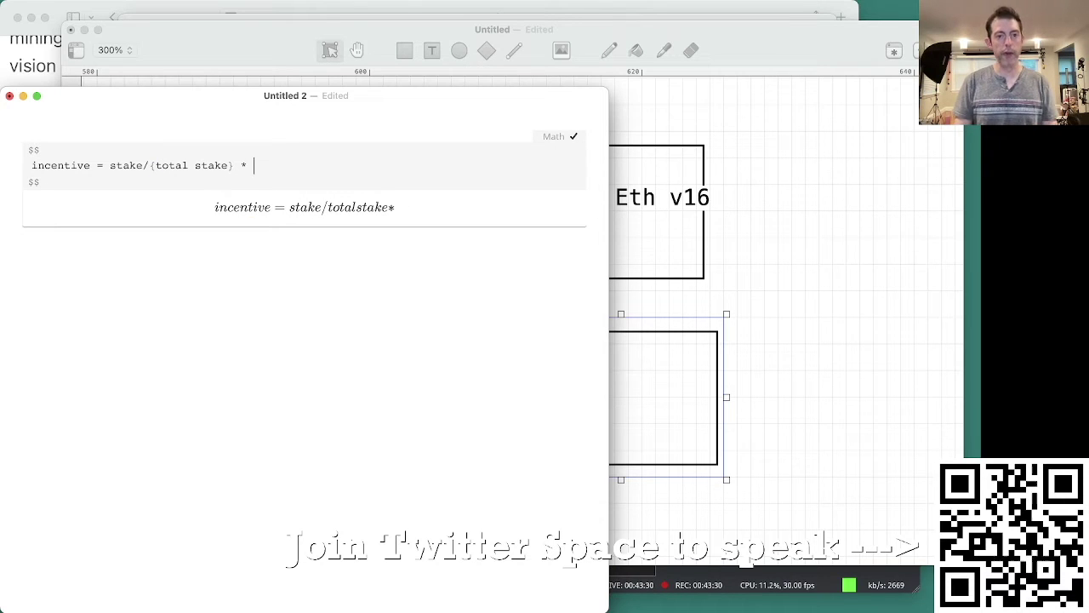
text(value)
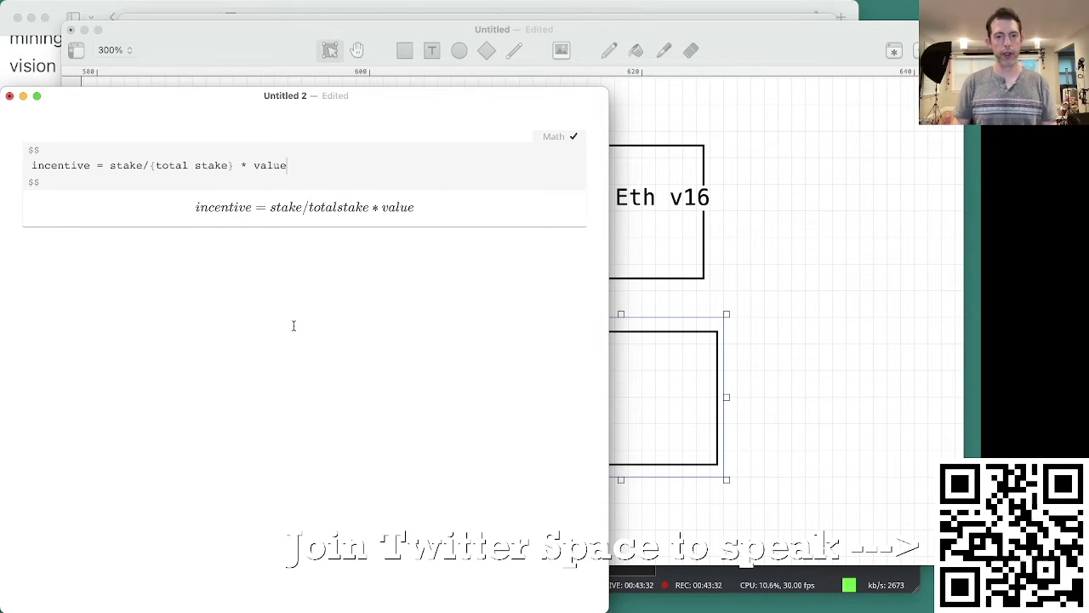
key(super+Return)
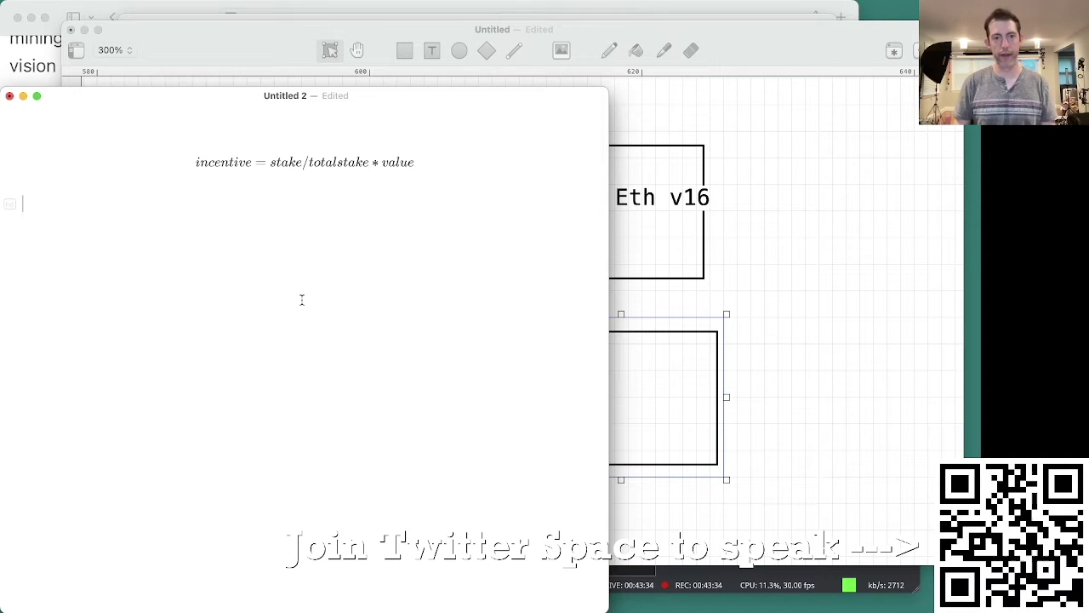
Step: Take a region screenshot of the rendered incentive equation
scroll(301, 300, up, 5)
scroll(301, 299, up, 3)
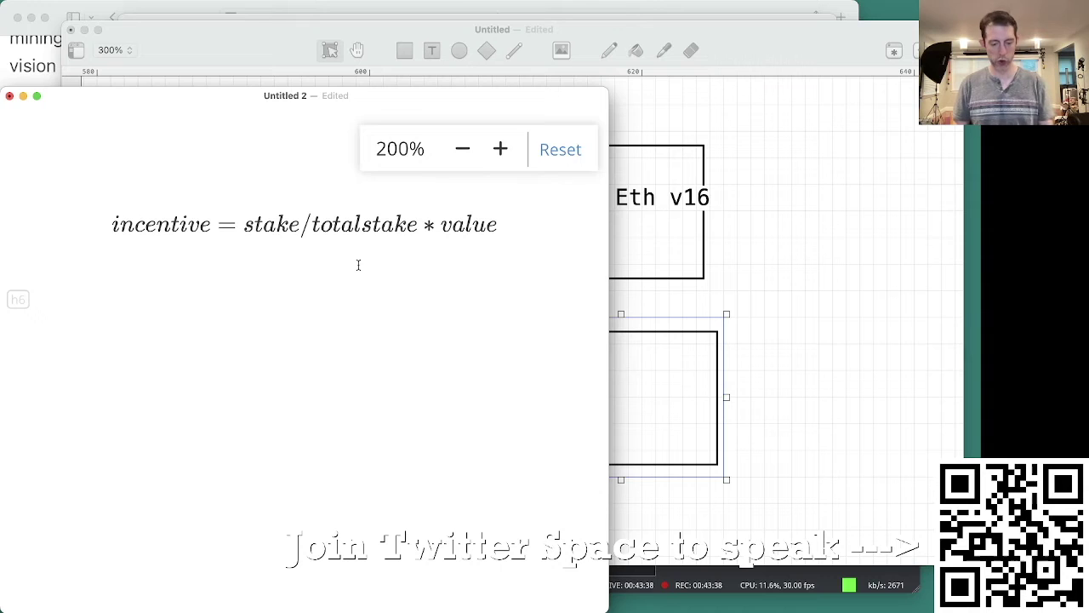
key(super+shift+4)
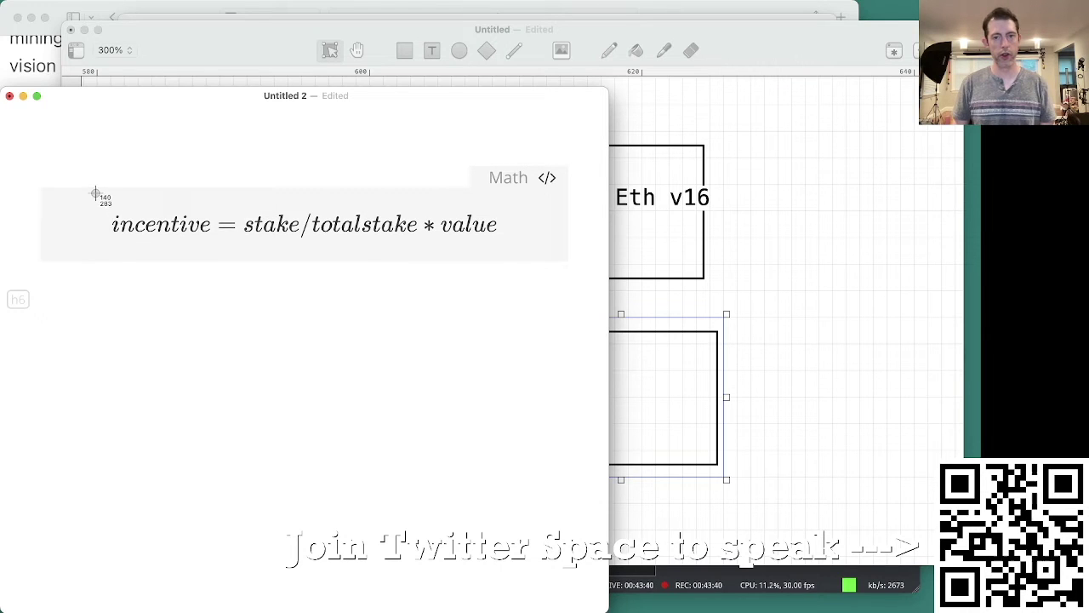
drag(96, 194, 515, 254)
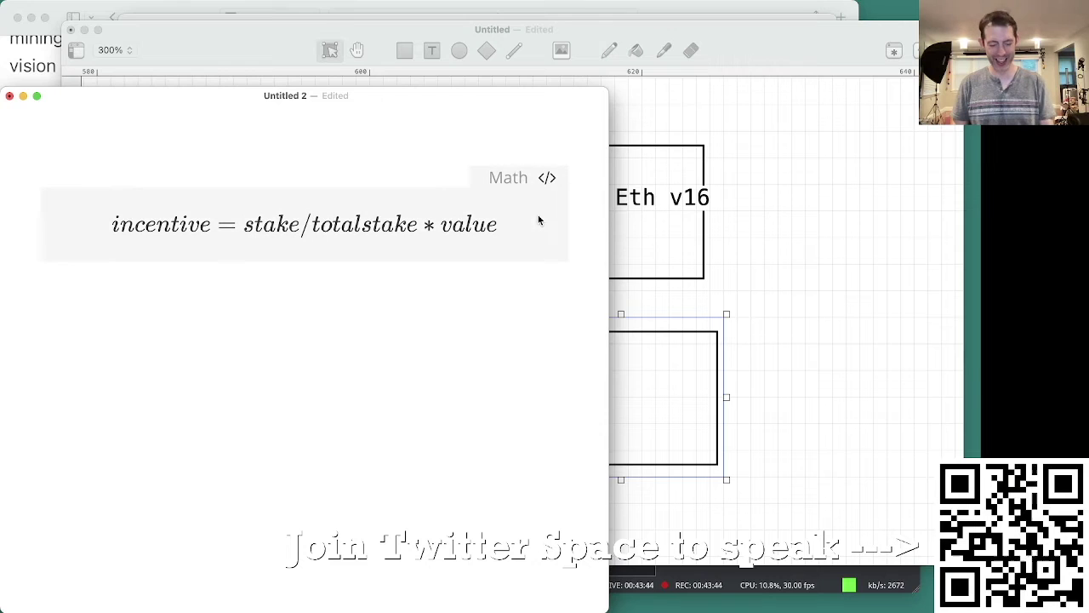
key(super+shift+4)
mouse_move(562, 169)
mouse_down()
mouse_move(133, 267)
mouse_move(75, 257)
mouse_up()
Step: Return to the Monodraw diagram, select POS4 and POS4b together, then deselect them
key(super+Tab)
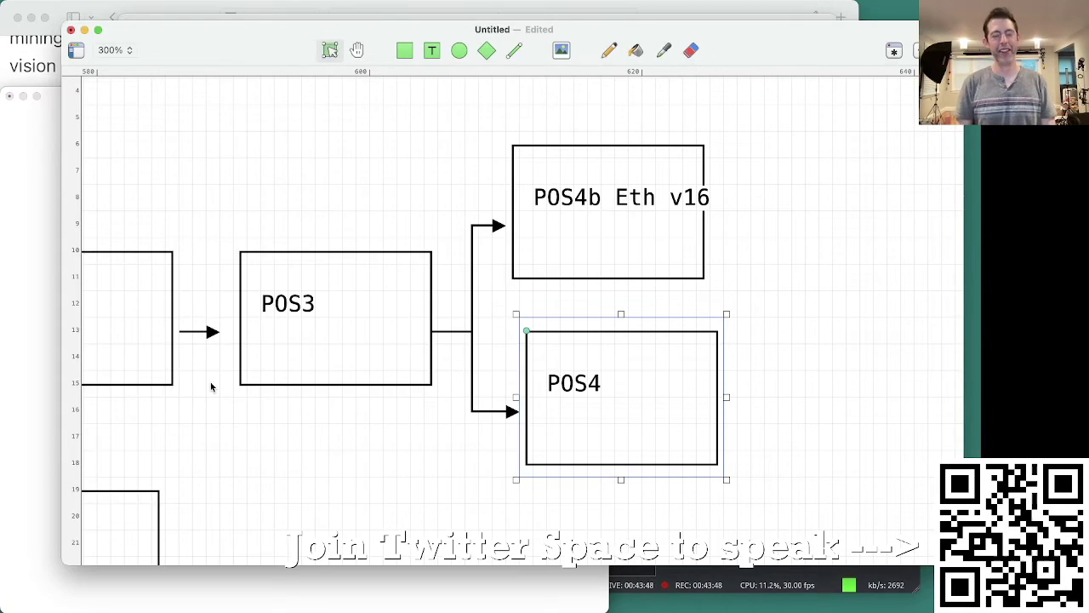
key(super+Tab)
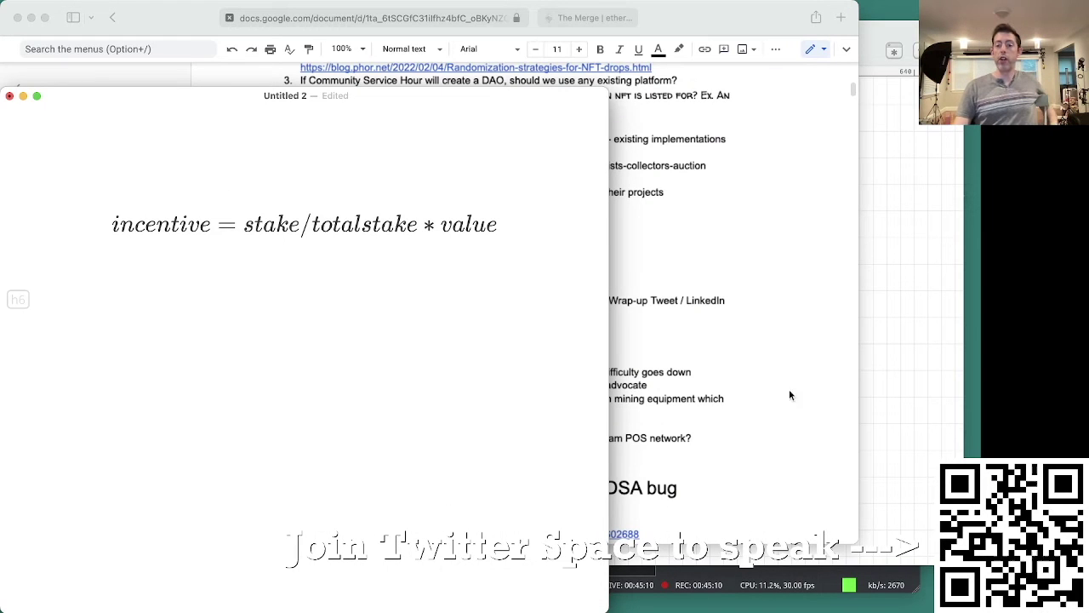
click(883, 315)
drag(778, 424, 618, 284)
click(731, 273)
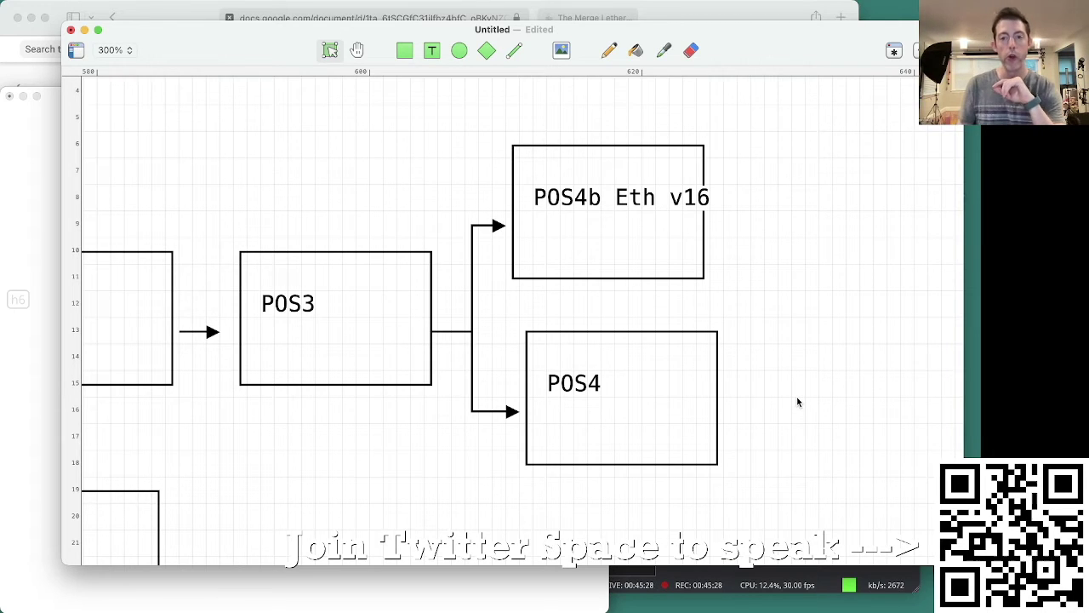
Step: Select and deselect POS4b, then zoom out to 125% to show the whole diagram
drag(737, 290, 605, 249)
click(793, 234)
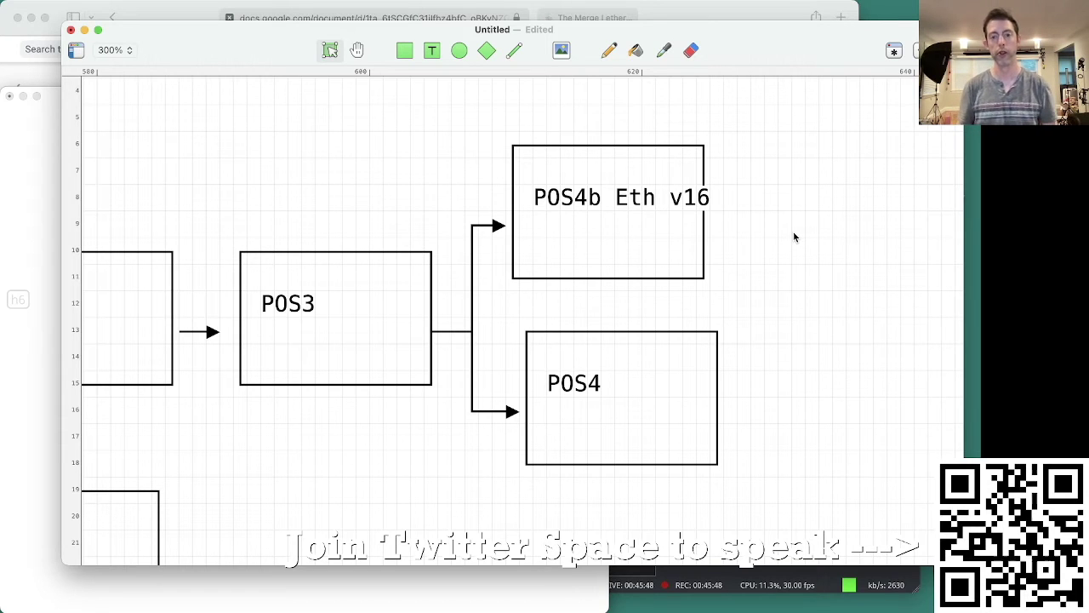
scroll(338, 383, down, 5)
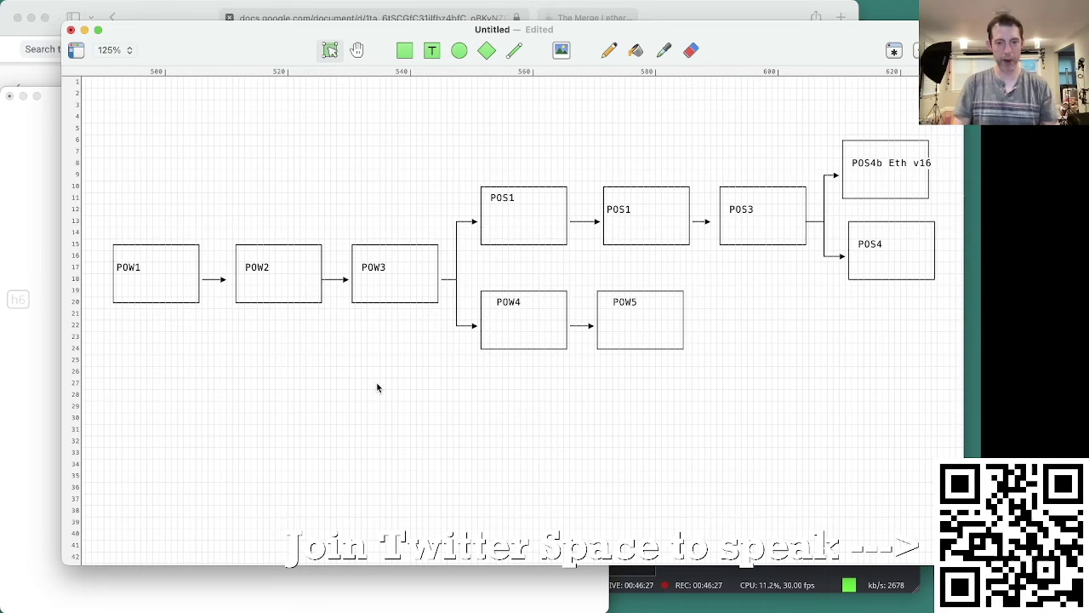
Step: Load finviz's NVDA quote page, highlight the 426.01B market cap, and close the window
key(super+Tab)
key(super+Tab)
text(finviz.com/quote.ashx?t=NVDA)
key(Return)
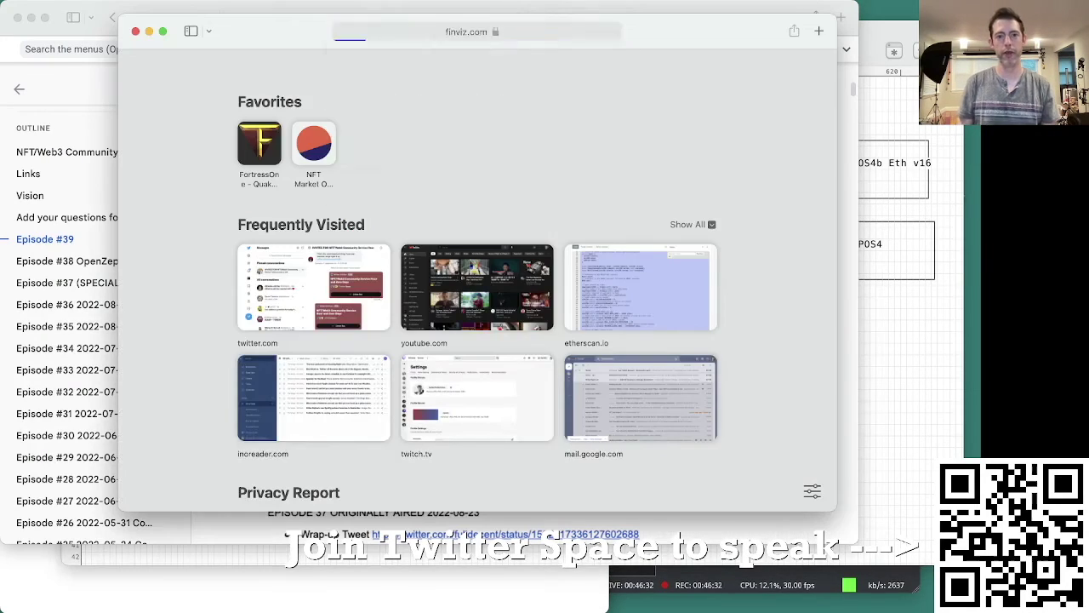
drag(222, 339, 183, 339)
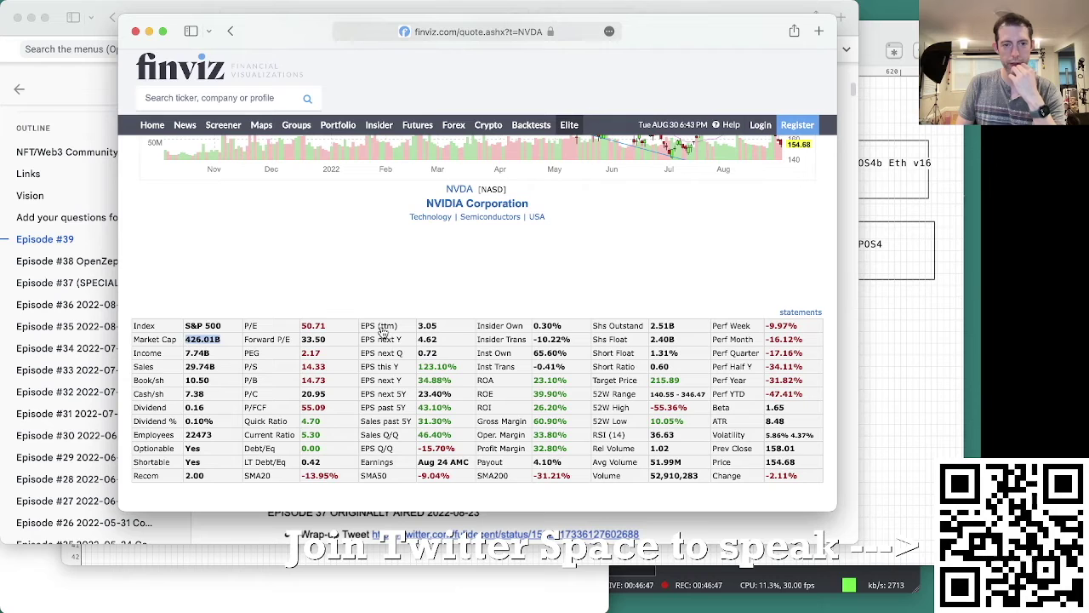
scroll(382, 331, up, 1)
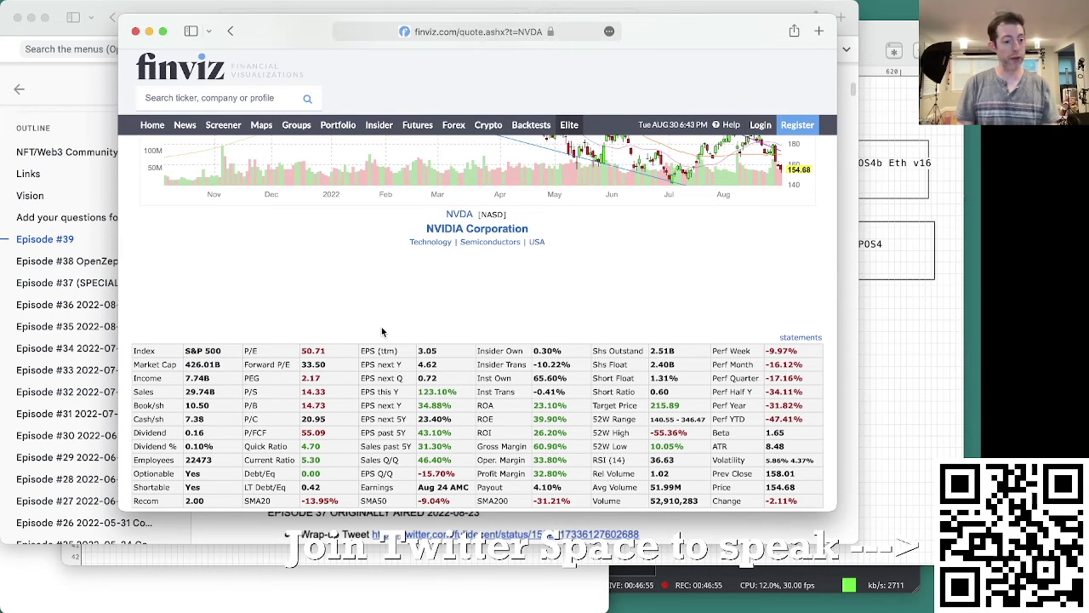
key(super+w)
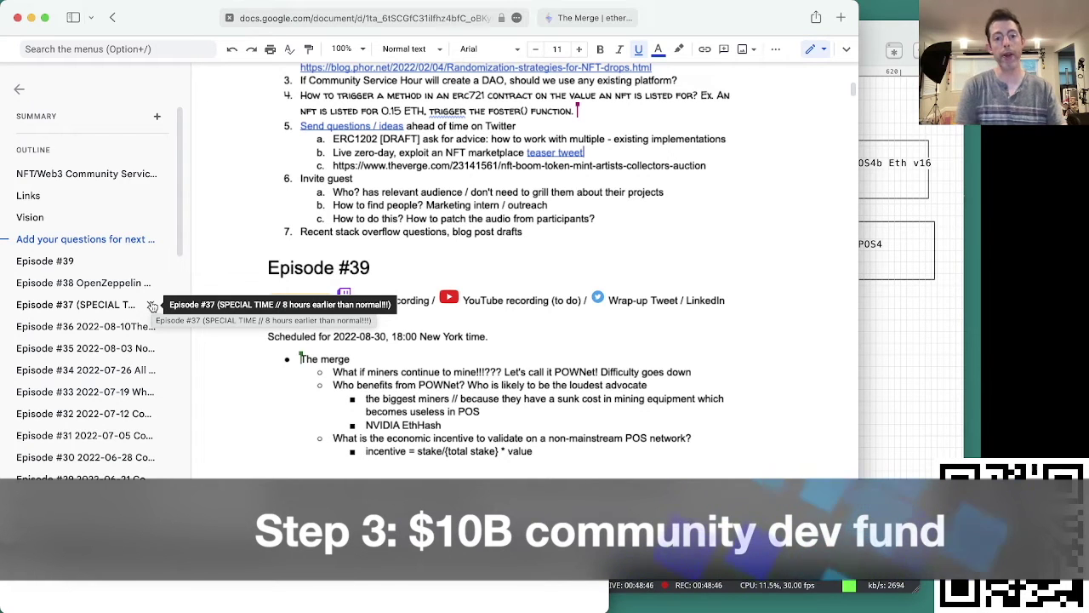
Step: Bring the Monodraw fork diagram in front of the Google Docs notes
click(874, 416)
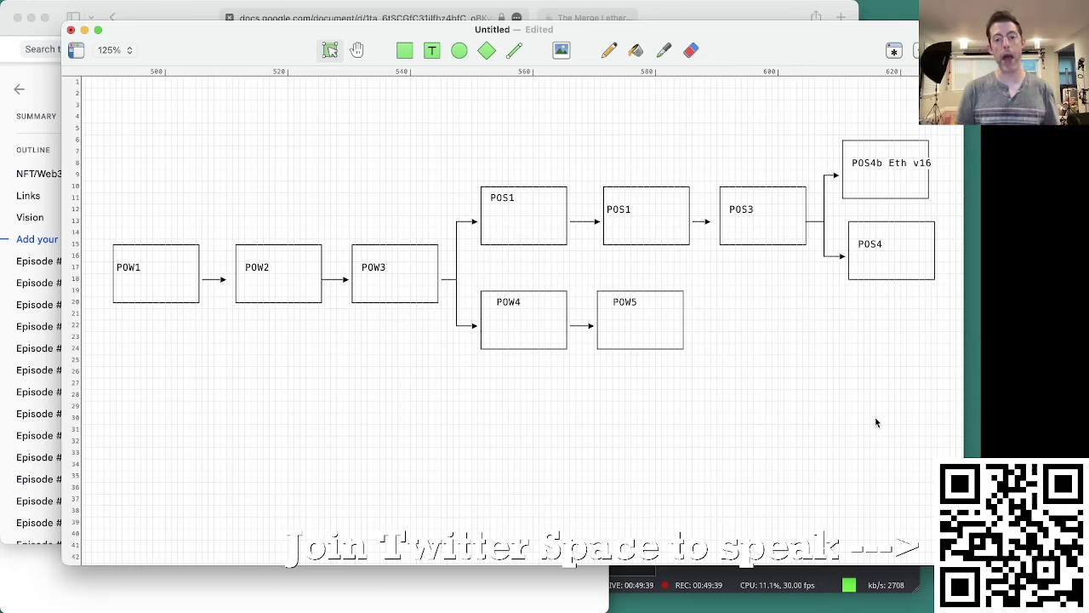
Step: Check the connector from the BRIDGE 1 POW3 up to the Ethereum POW3
click(513, 332)
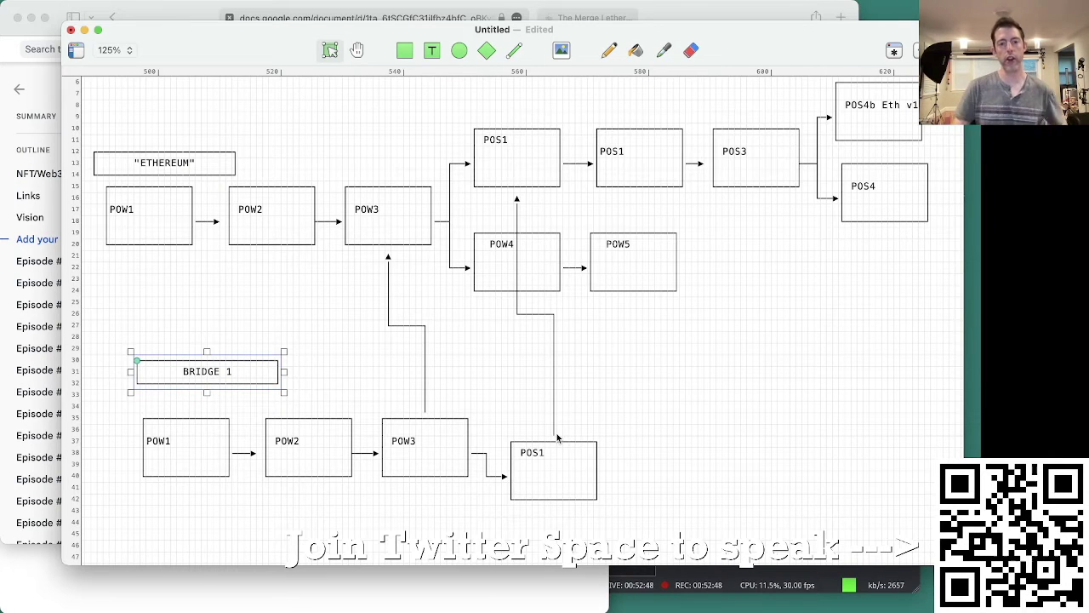
click(430, 347)
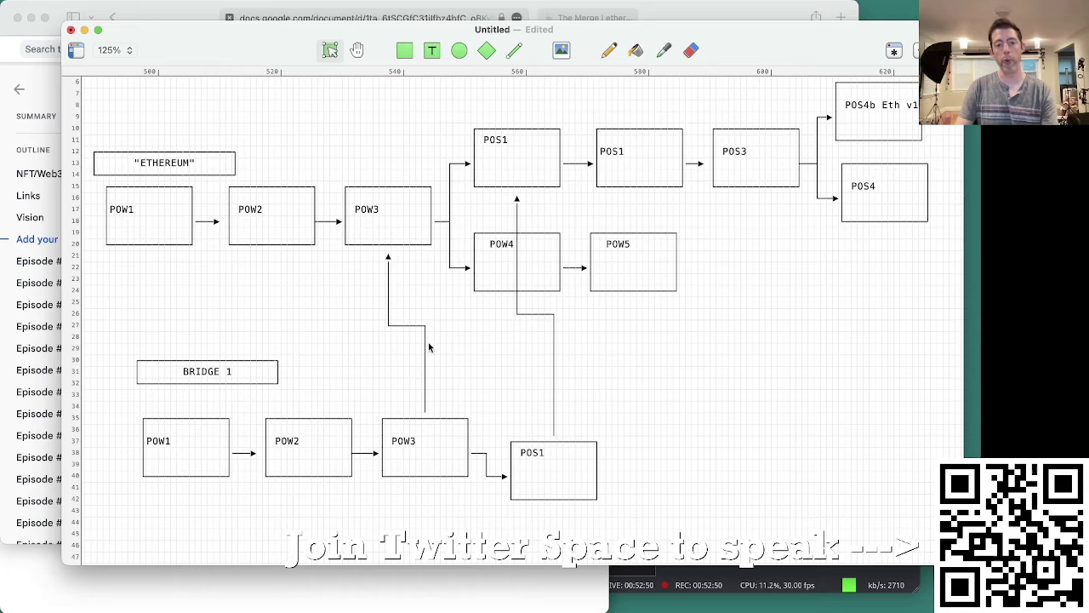
click(427, 347)
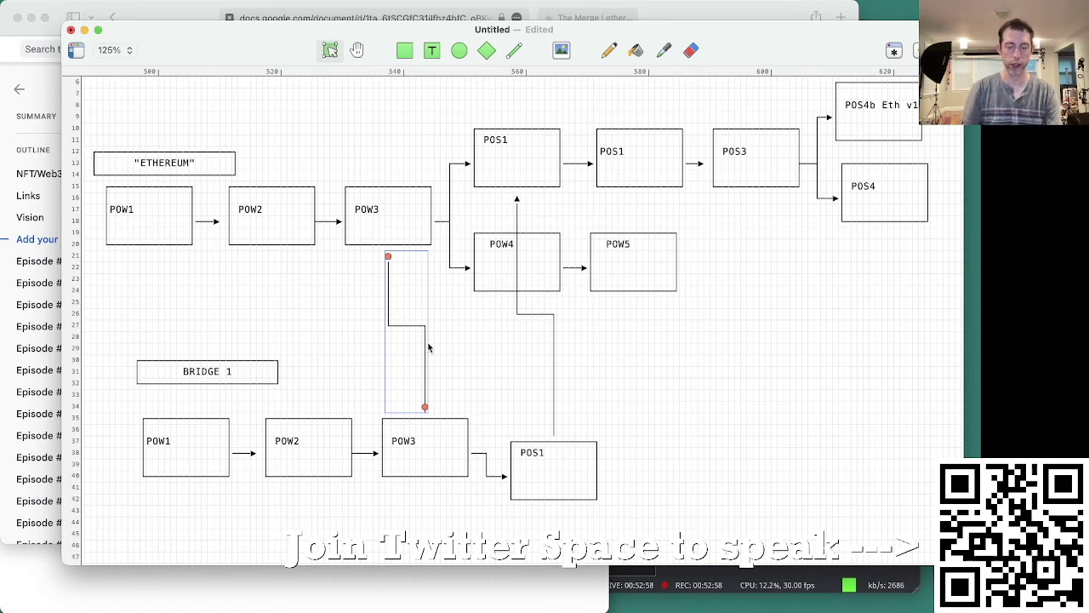
click(595, 383)
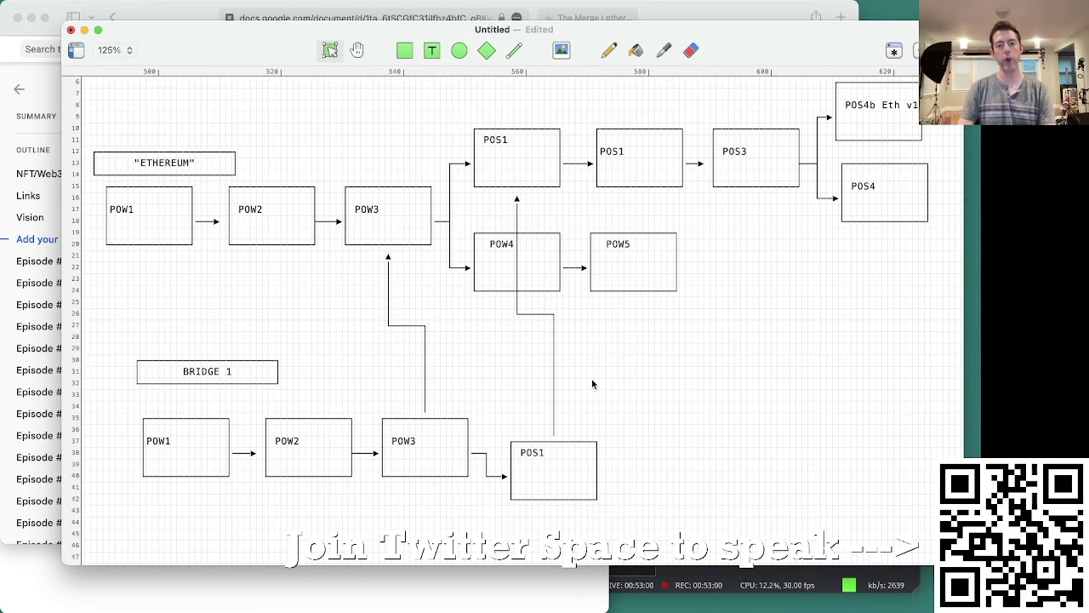
Step: Capture a screenshot of the Monodraw diagram window
key(super+shift+4)
key(space)
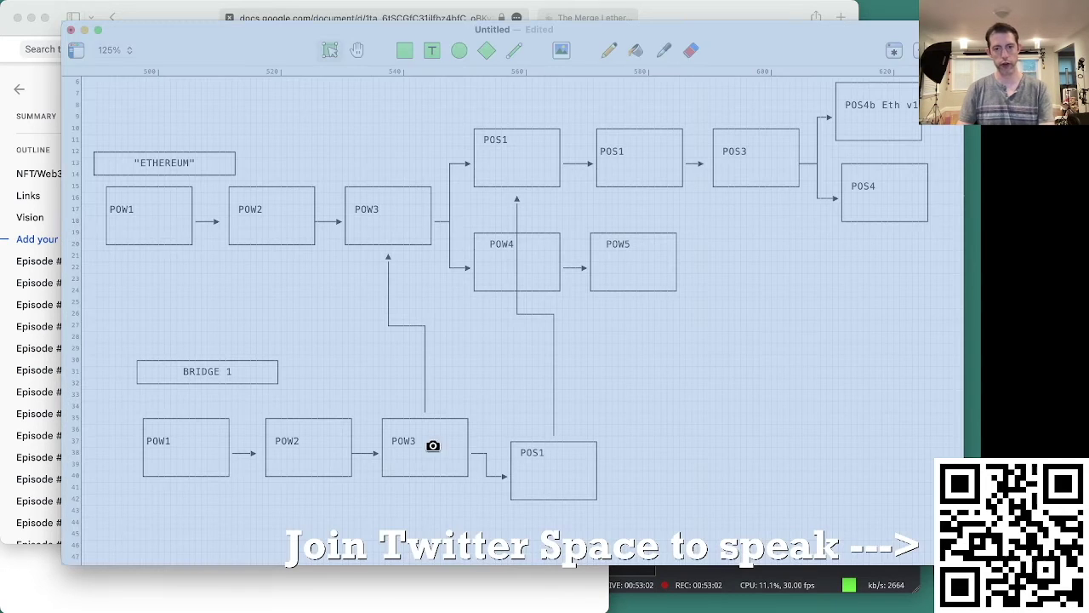
click(774, 354)
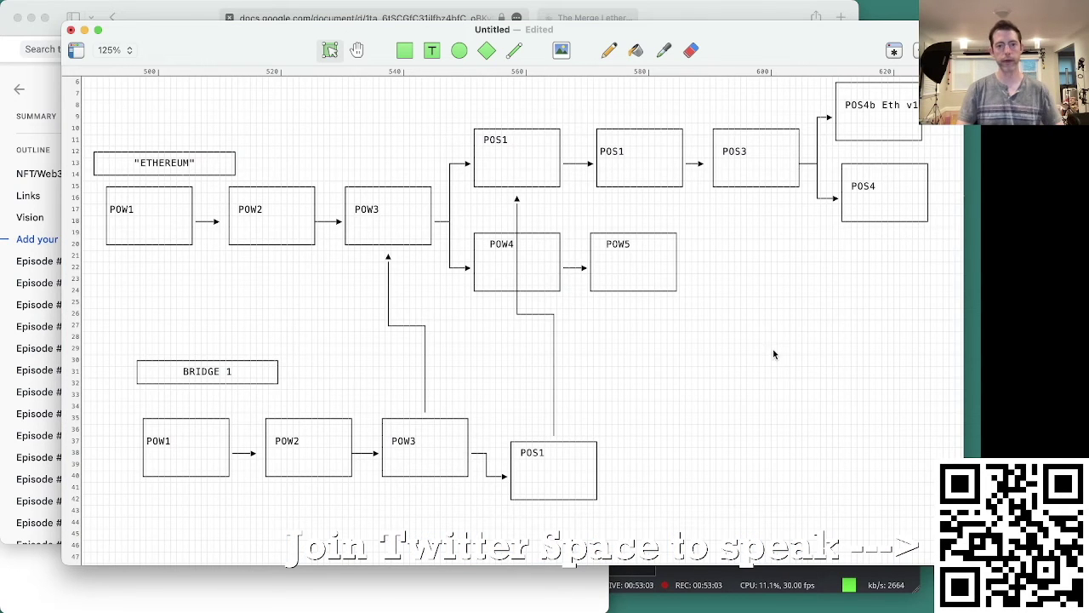
Step: Nudge the lower POS1 block up slightly and begin editing its label
click(427, 364)
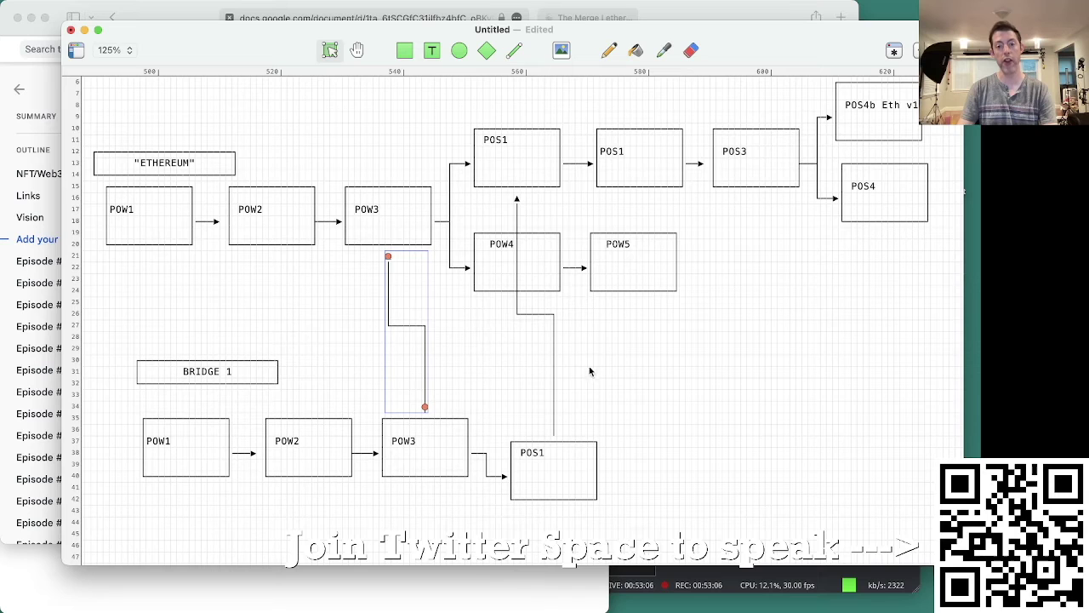
click(517, 187)
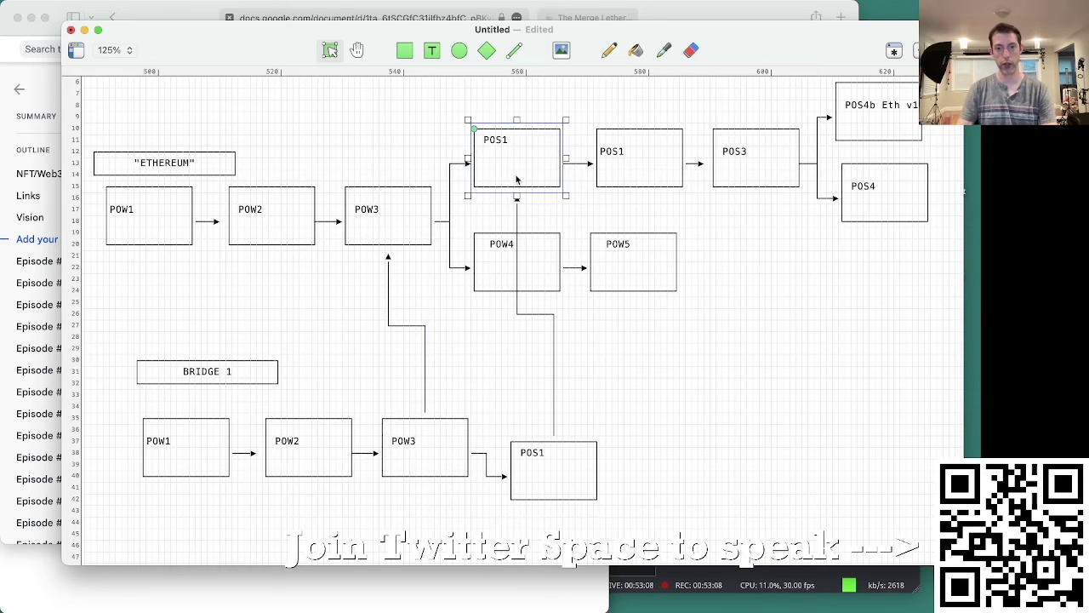
drag(569, 486, 567, 473)
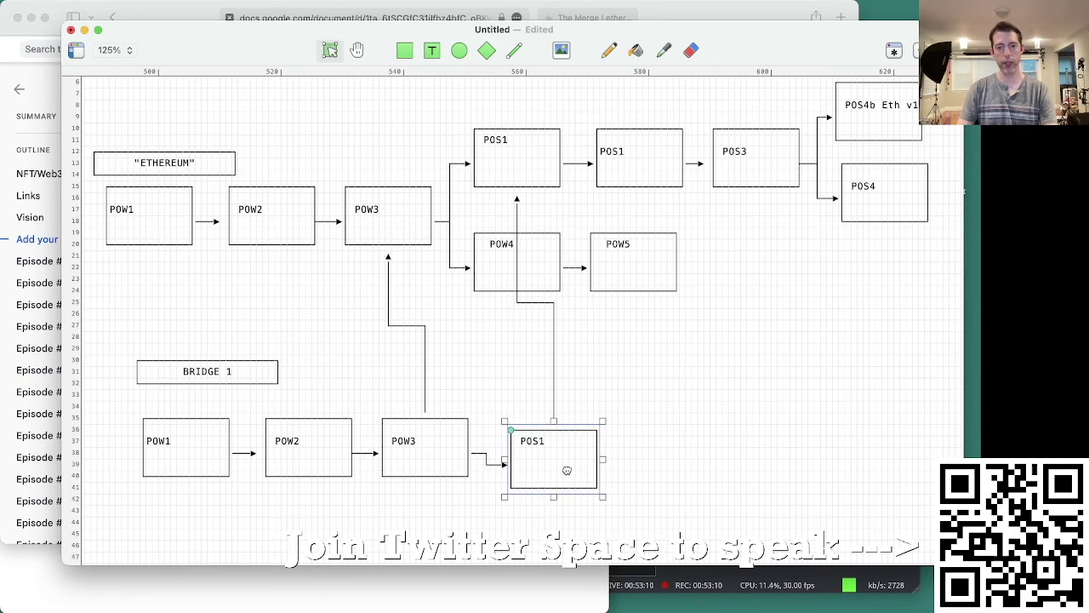
double_click(536, 449)
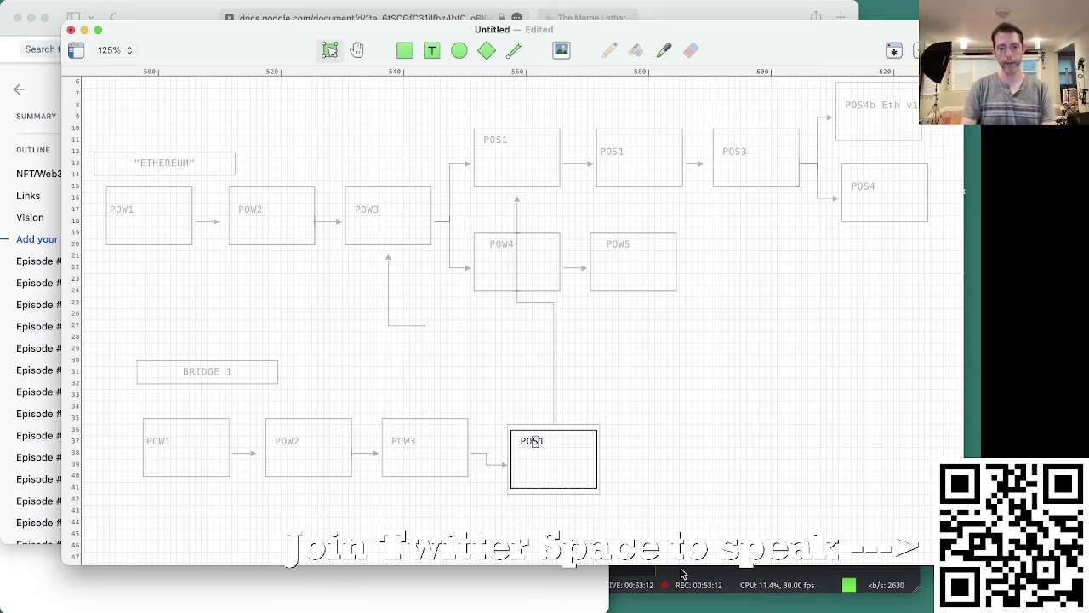
Step: Rename the lower boxes POW1, POW2, POW3 and POS1 to POS1, POS2, POS3 and POS4
click(161, 444)
double_click(160, 441)
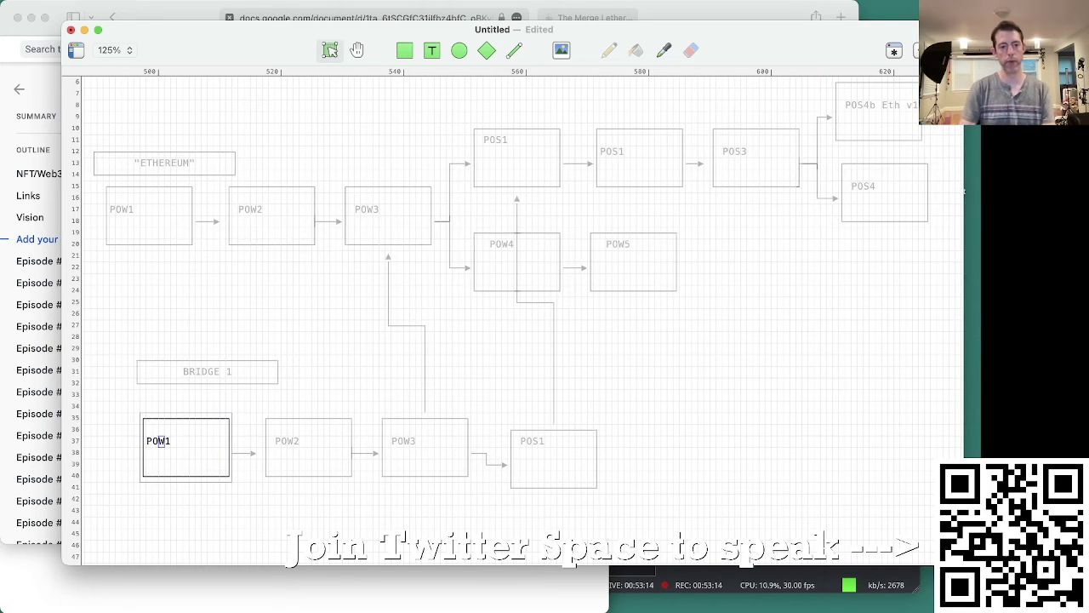
text(S)
double_click(286, 443)
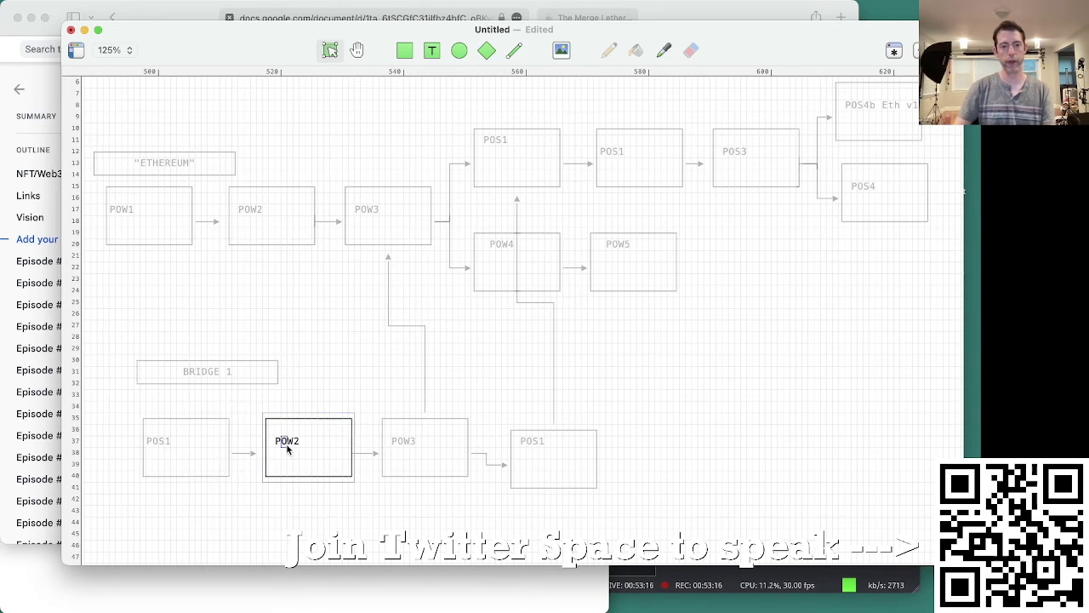
drag(281, 443, 293, 443)
text(OS)
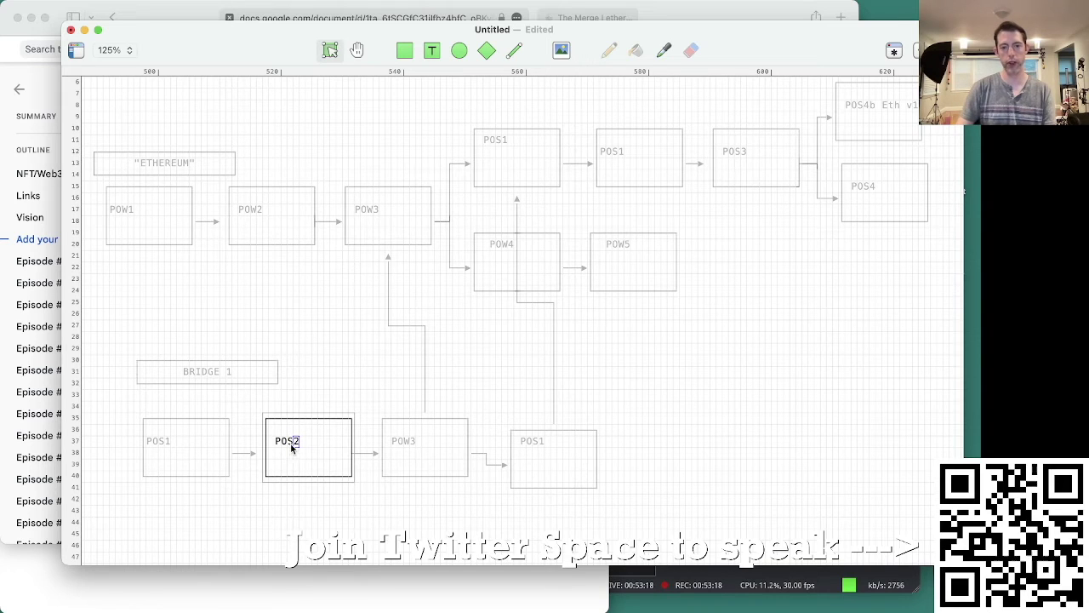
double_click(405, 441)
text(S)
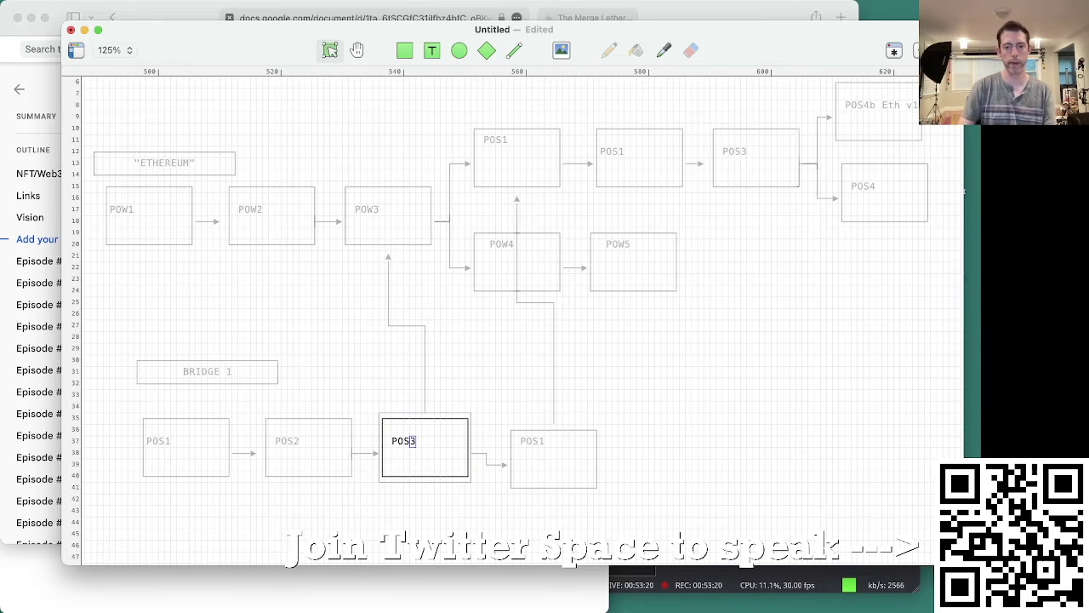
double_click(538, 441)
key(BackSpace)
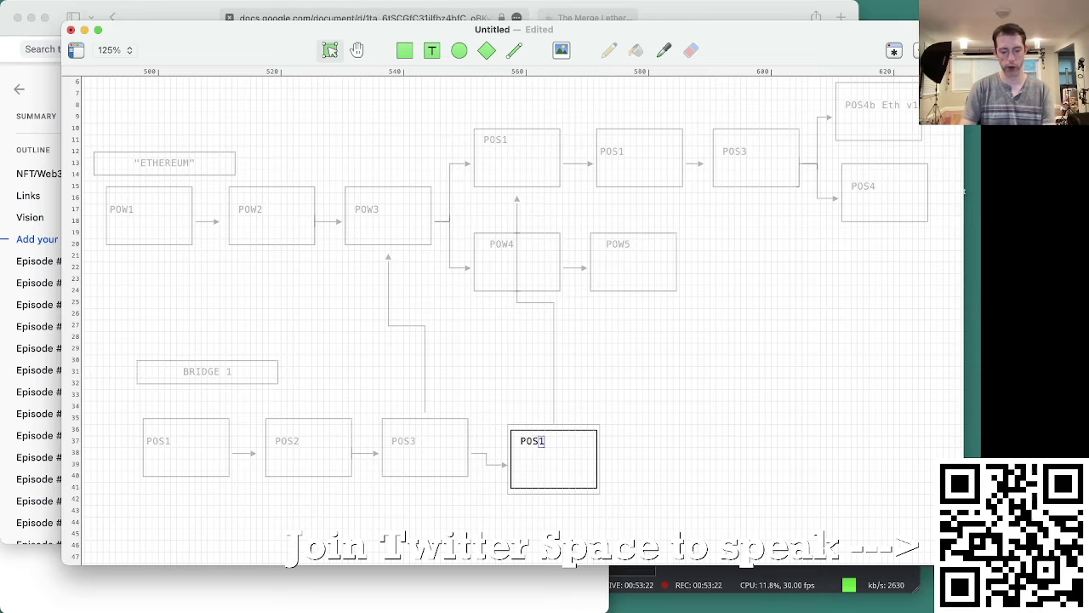
text(4)
click(664, 398)
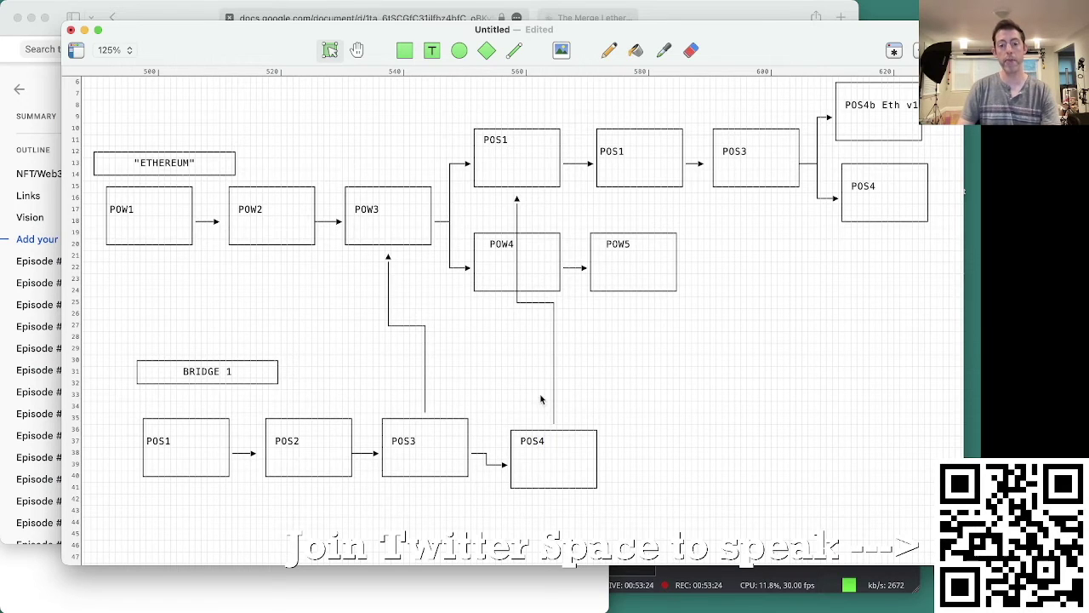
Step: Check the upper POS1 block and the arrow from POS4 up to POS1
click(508, 153)
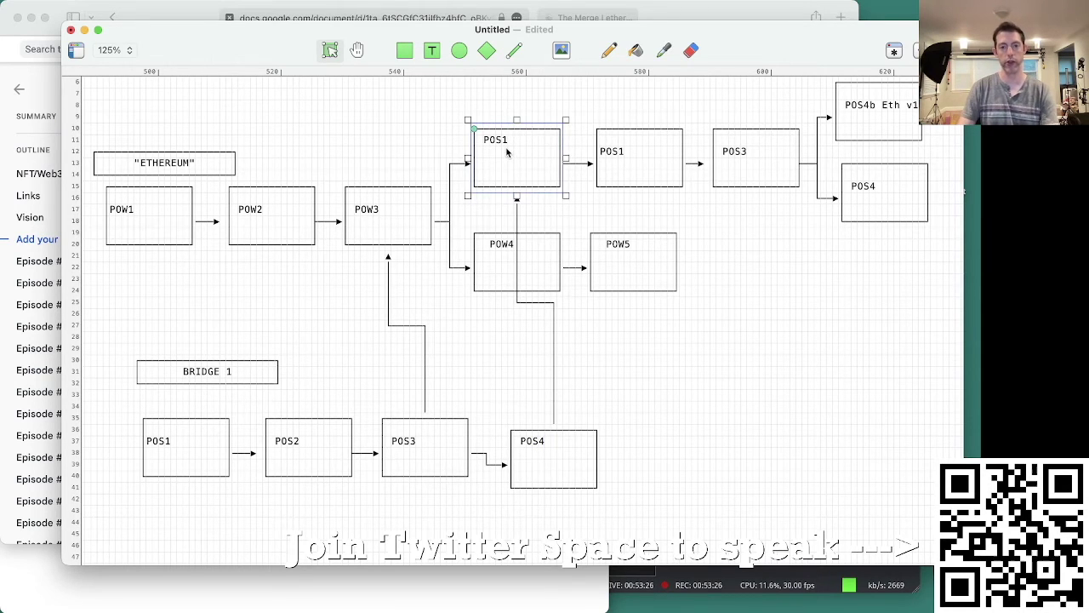
click(725, 411)
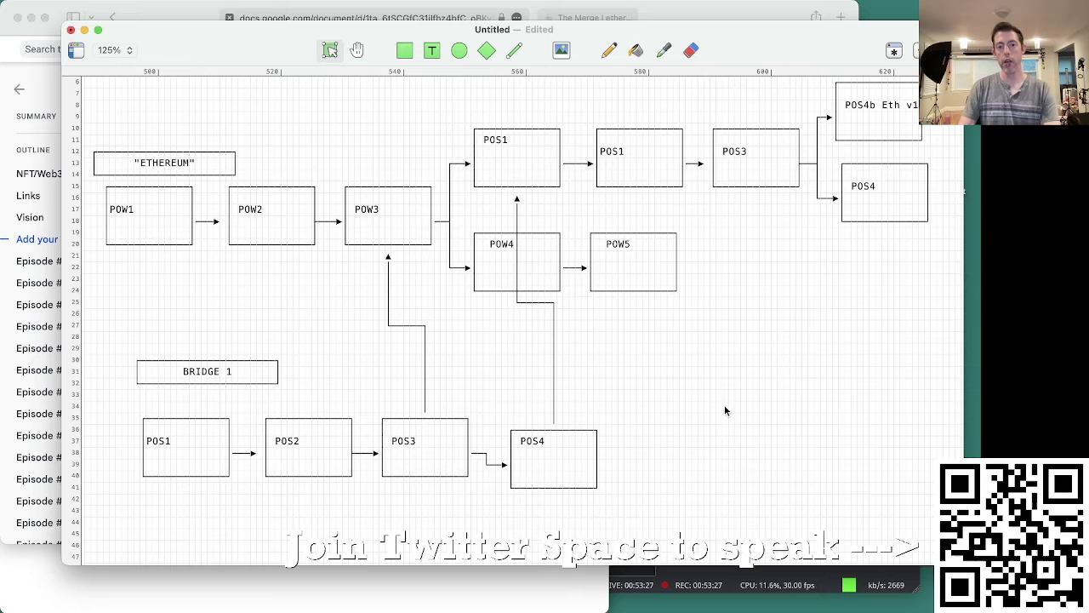
click(555, 410)
click(469, 332)
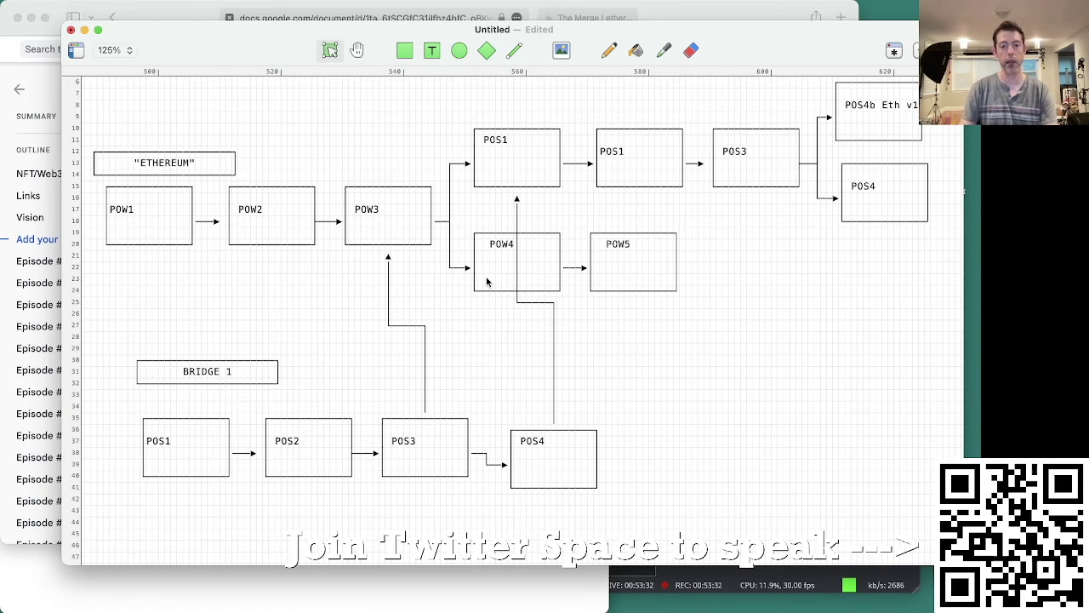
click(486, 282)
drag(719, 245, 554, 266)
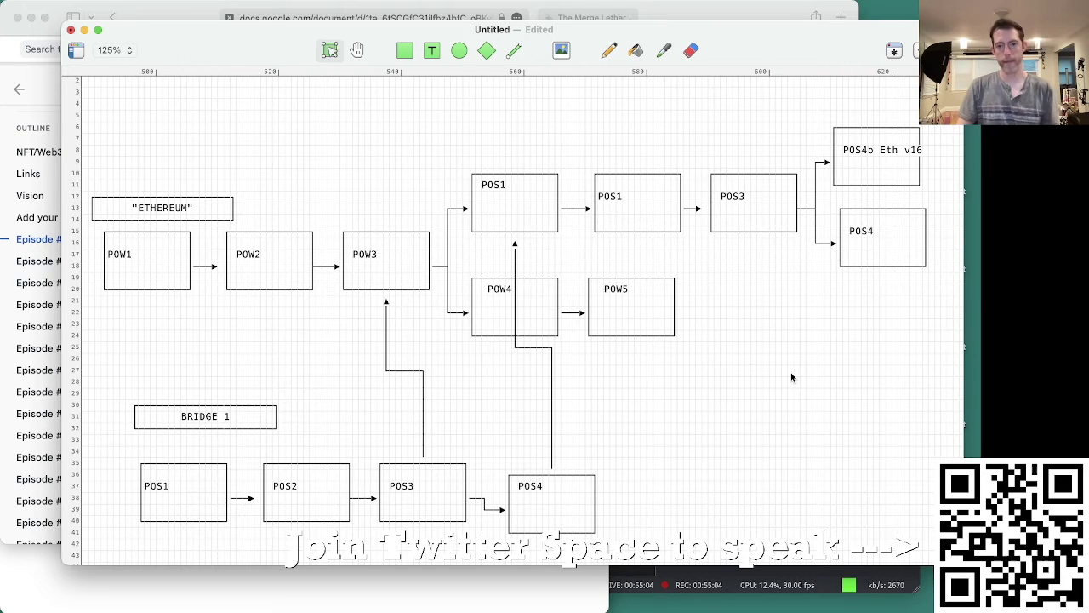
Step: Add a text note below POW5 reading 'Hire community of core devs and influencers'
click(432, 50)
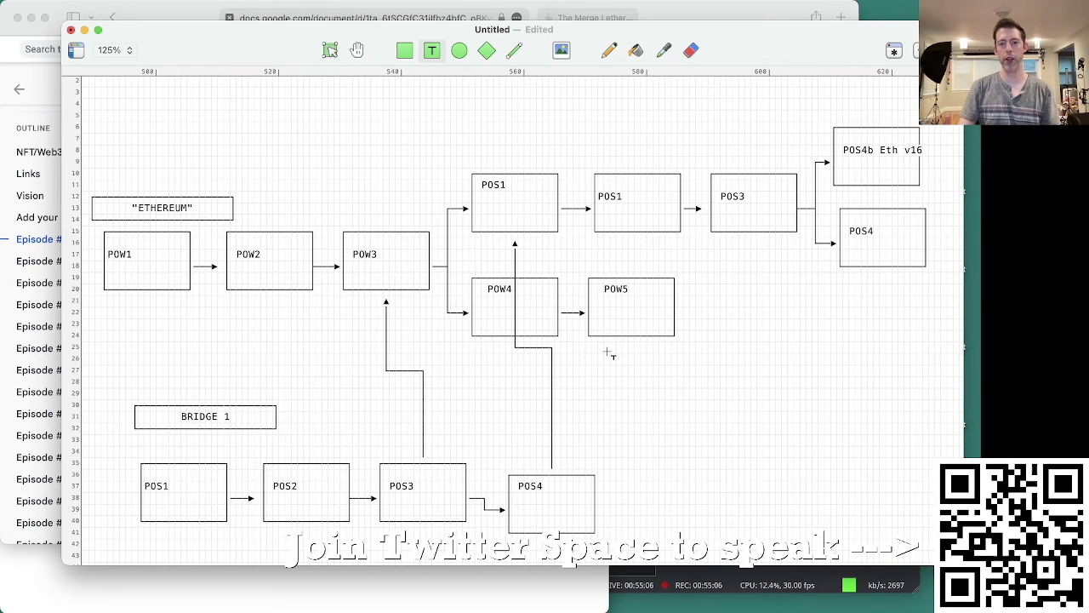
click(607, 352)
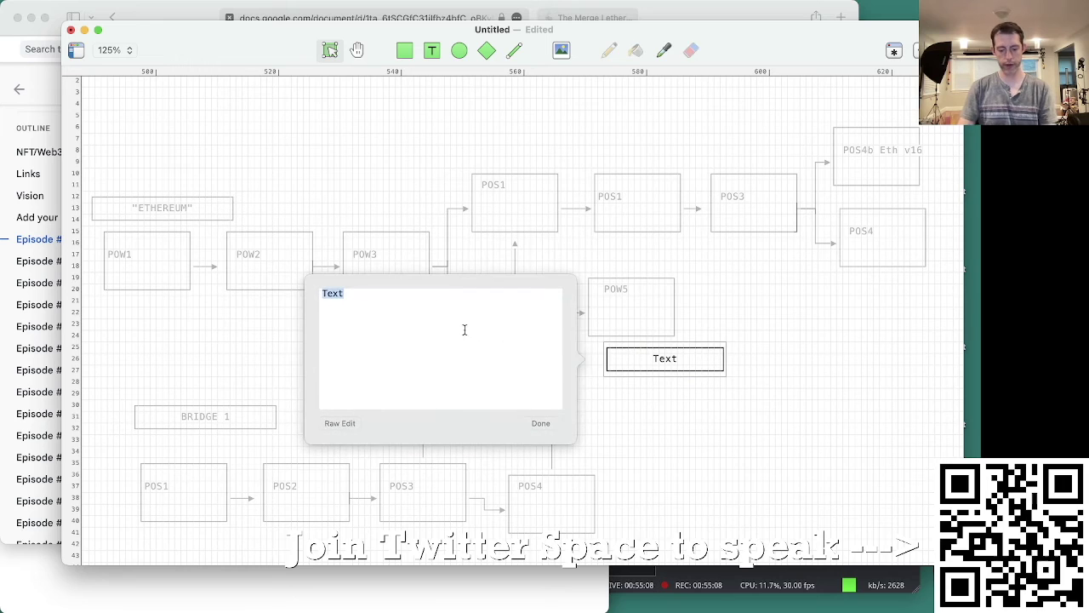
text(Hire community of)
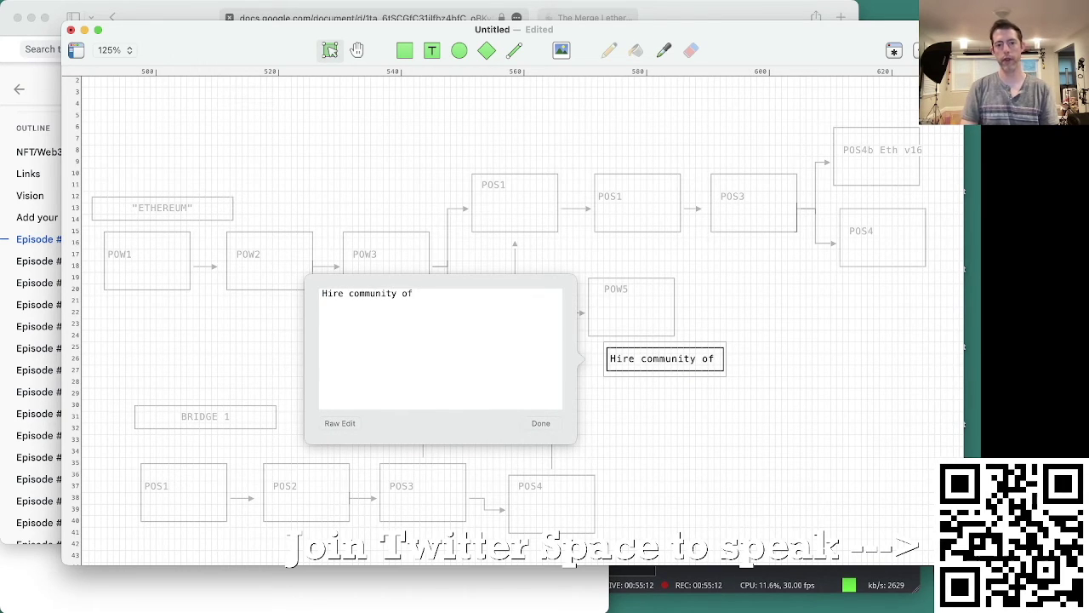
text( core devss)
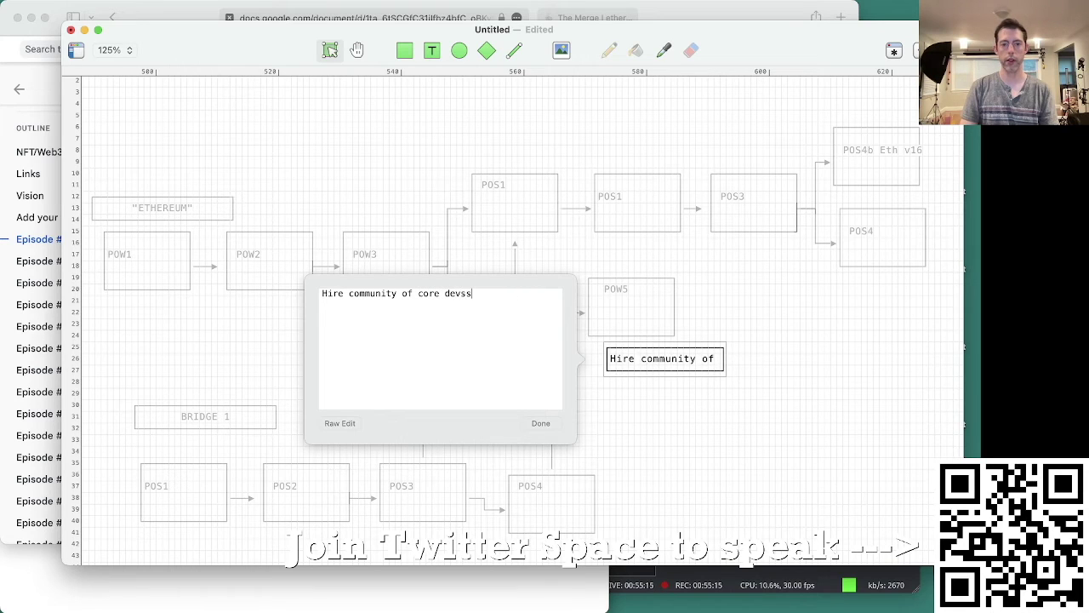
key(BackSpace)
text(and infle)
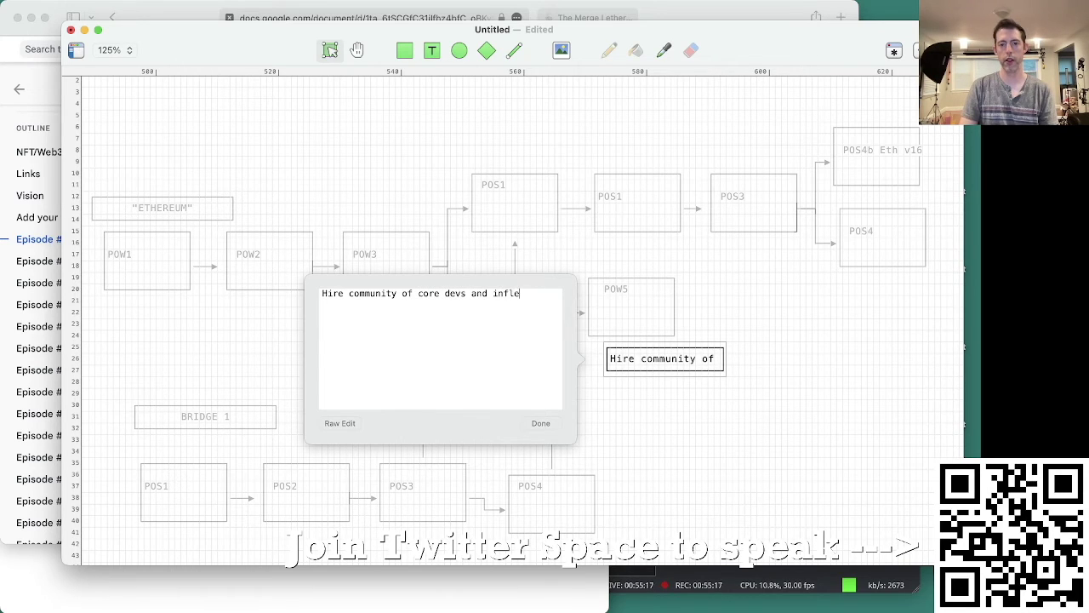
key(BackSpace)
text(uencers)
key(super+a)
click(545, 423)
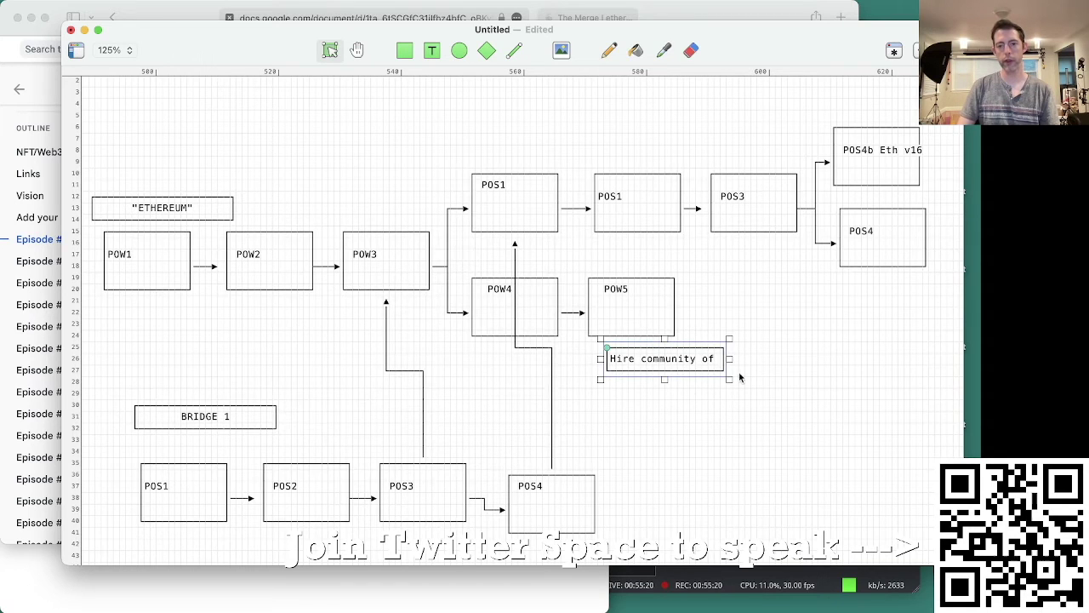
Step: Shift the hiring note beneath POW5 slightly to the right
click(674, 434)
click(659, 328)
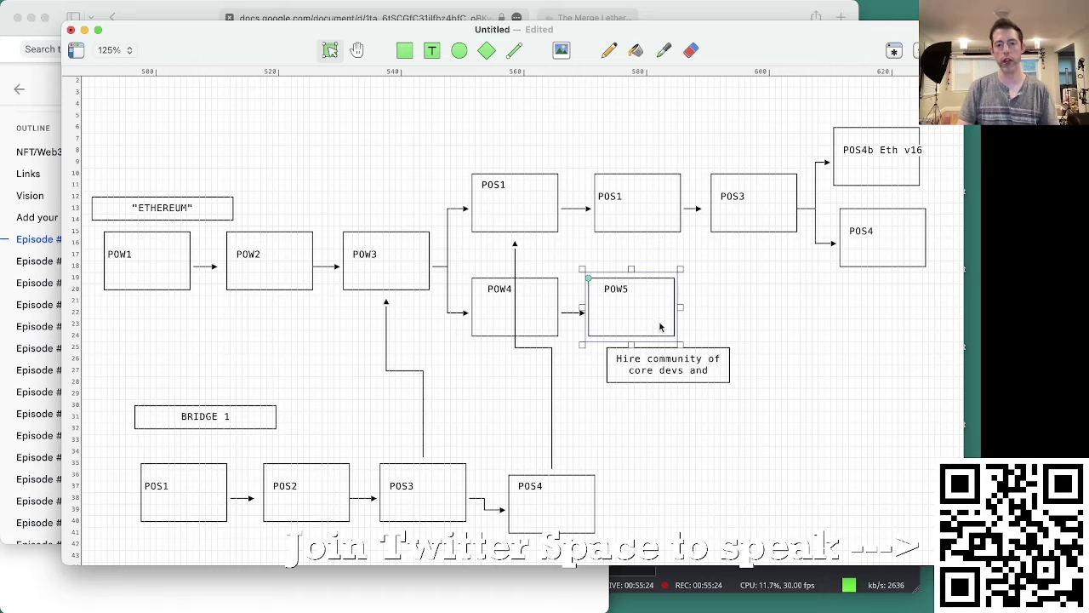
click(710, 381)
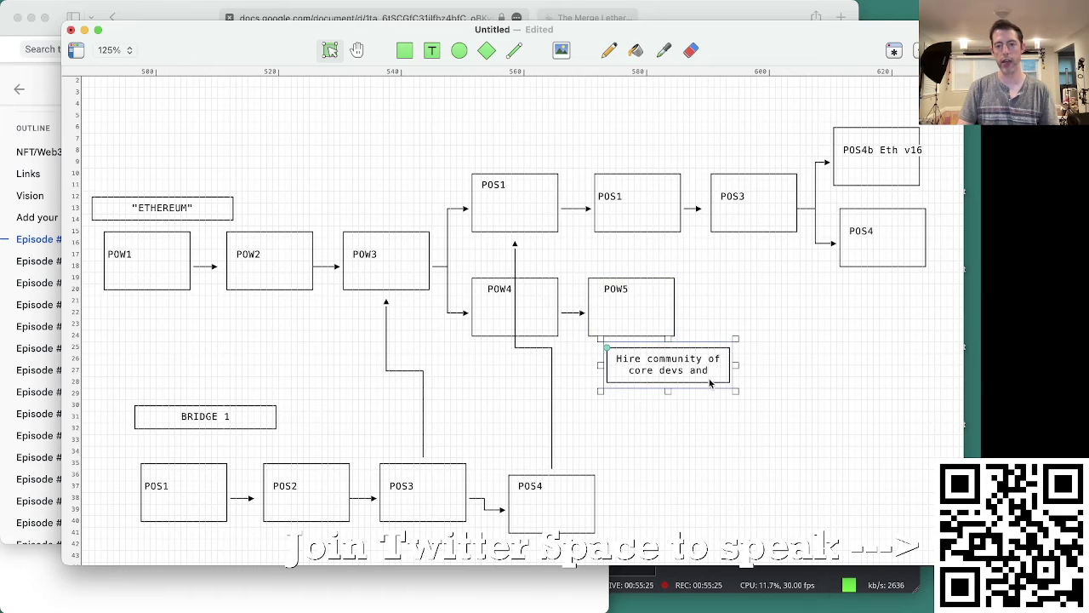
click(648, 431)
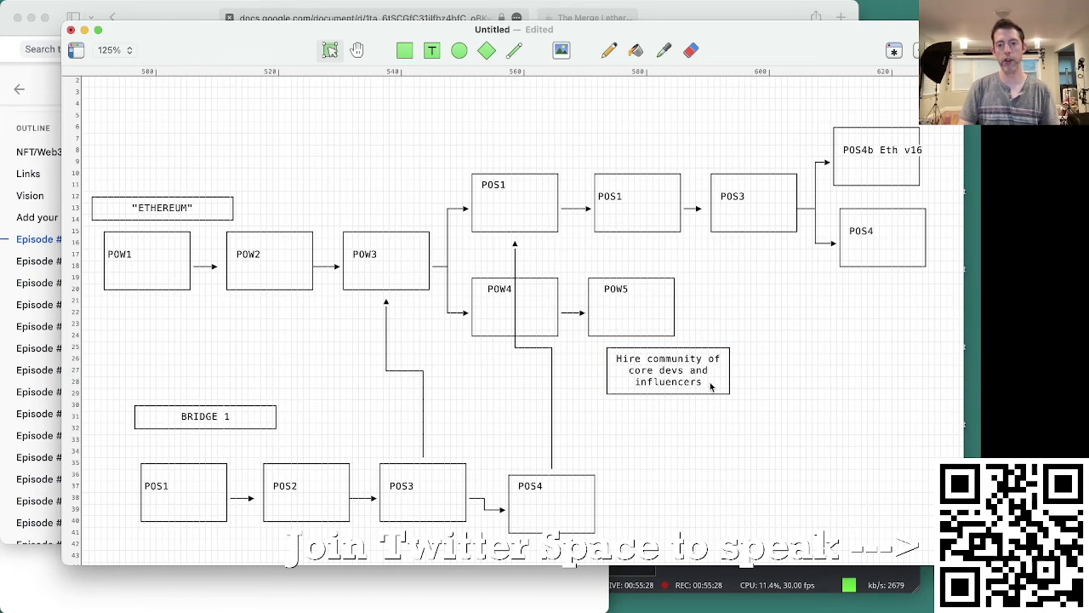
drag(711, 384, 749, 378)
click(747, 298)
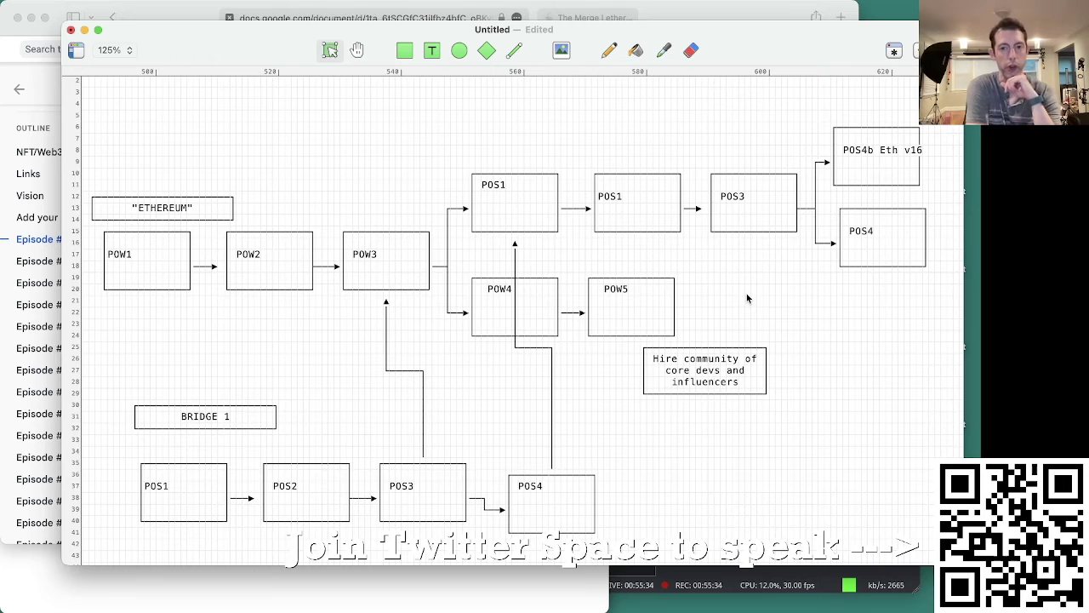
key(super+Tab)
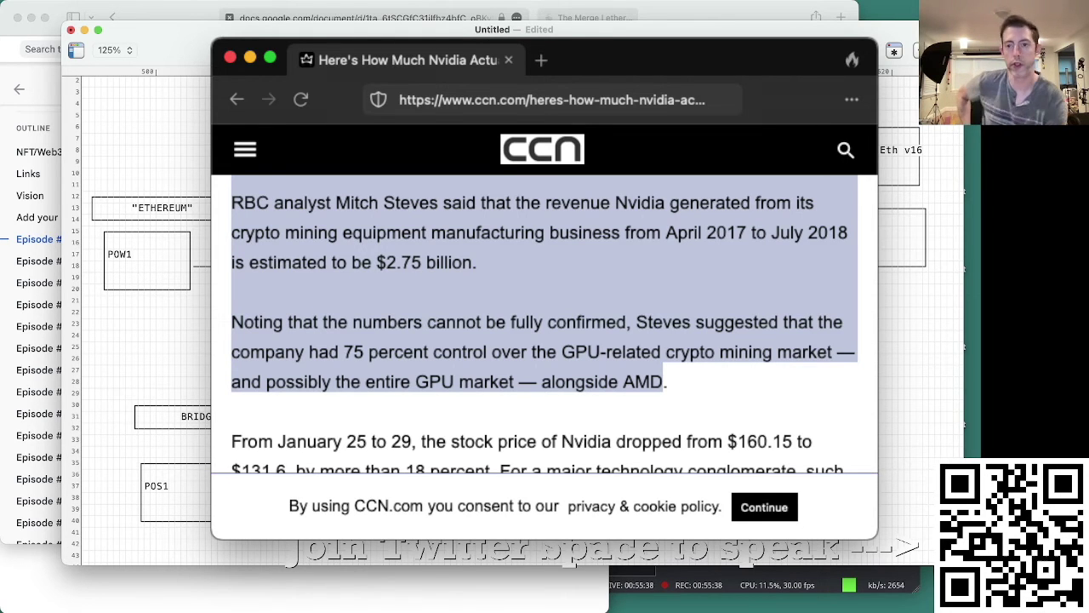
key(super+Tab)
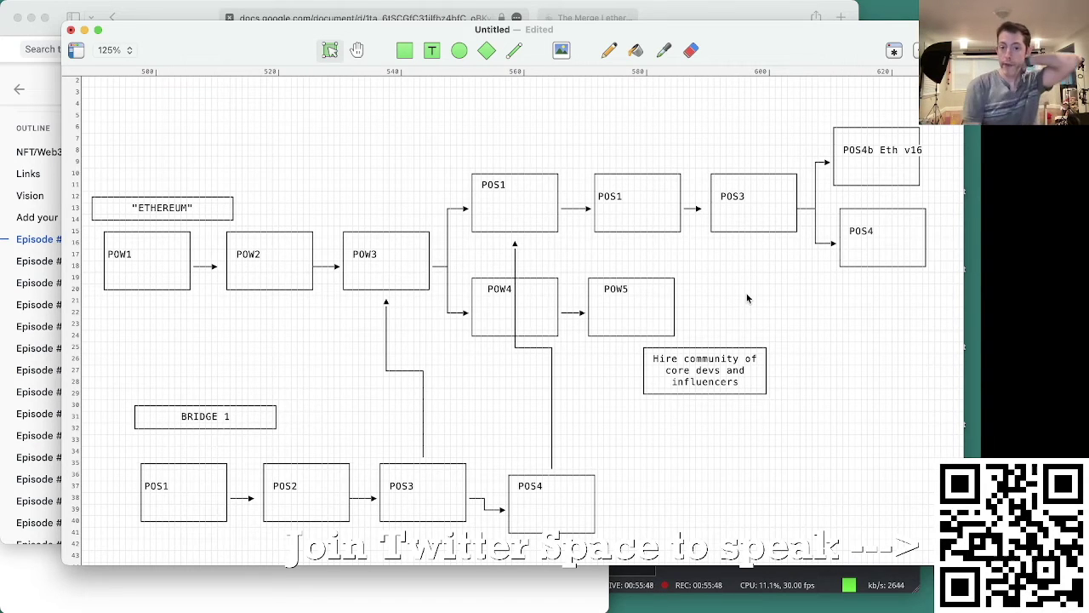
drag(748, 282, 553, 337)
click(700, 293)
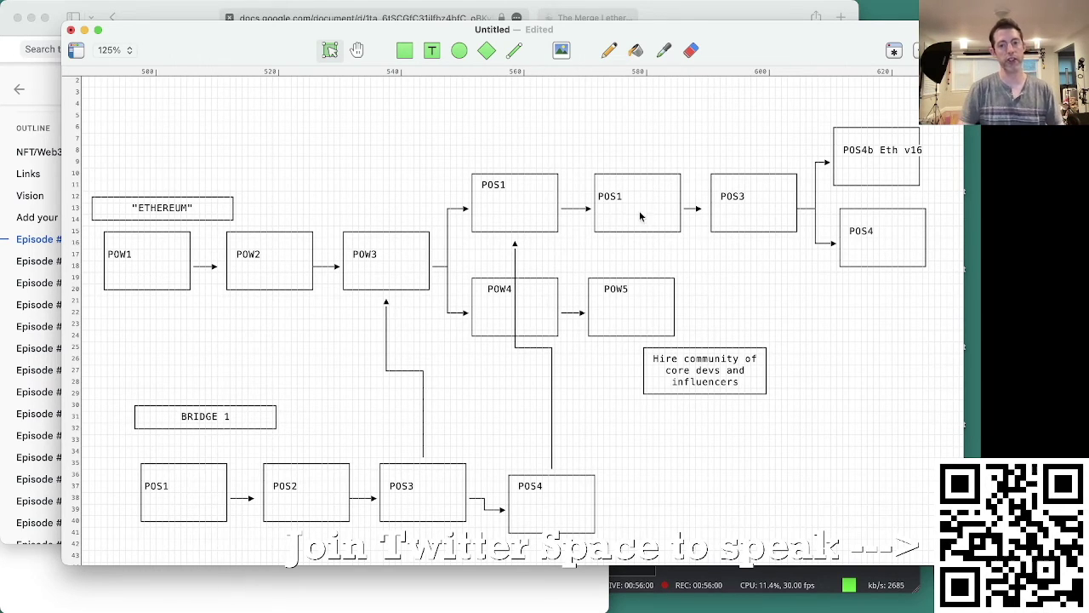
drag(517, 133, 750, 208)
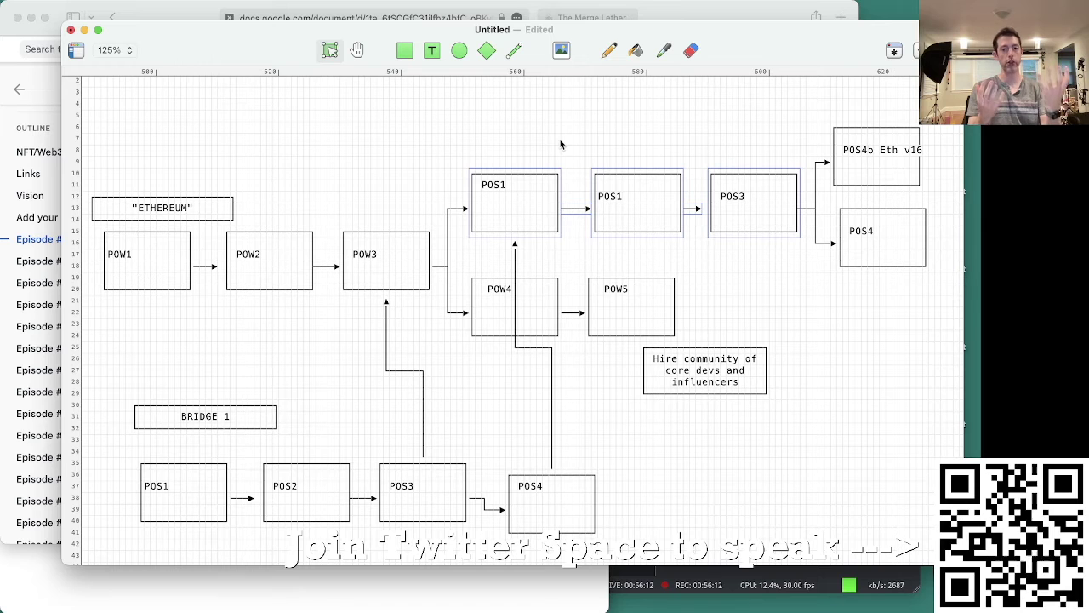
key(super+Tab)
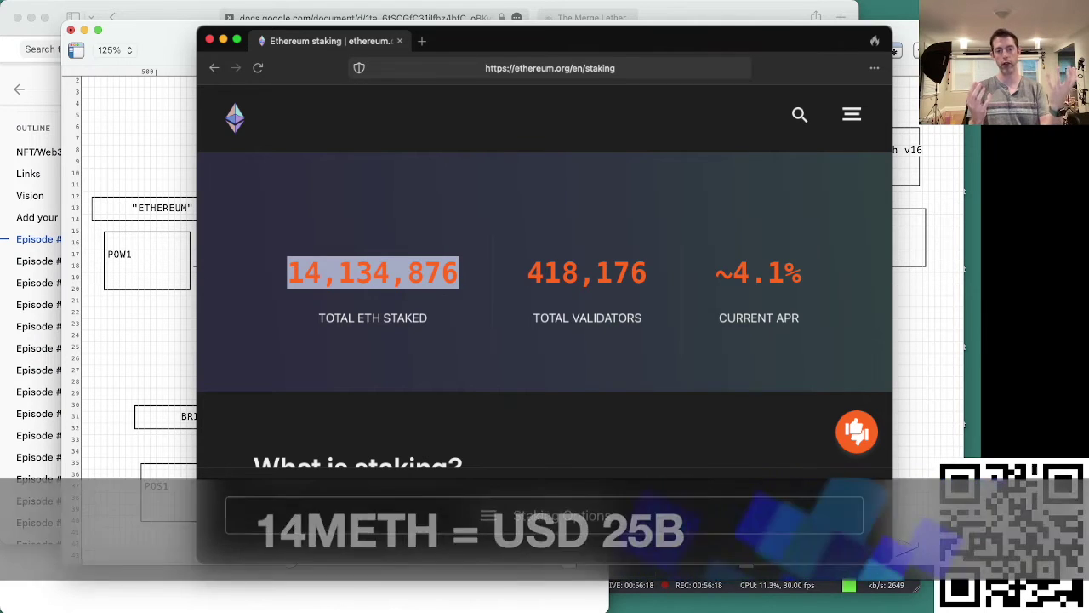
key(super+Tab)
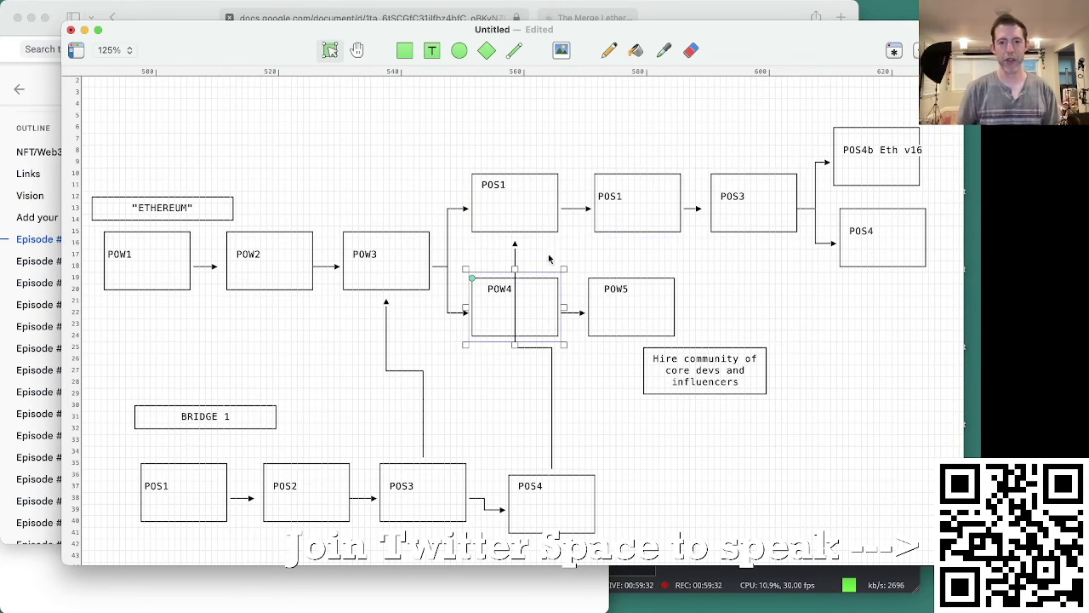
Step: Select the first POS1 box and the POW4/POW5 boxes, zooming to 175% on the fork
click(543, 197)
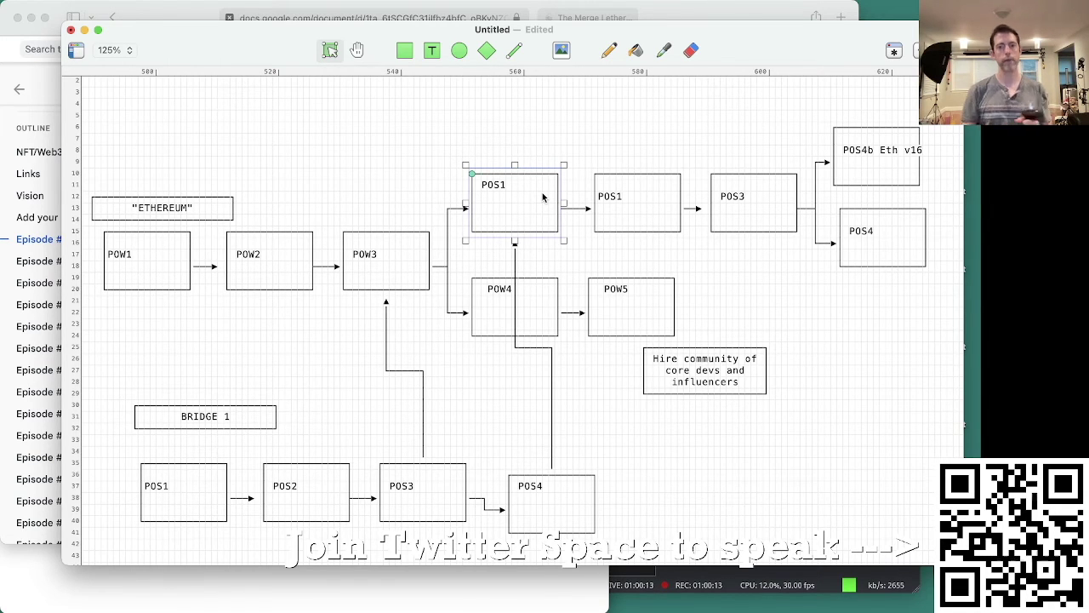
drag(542, 262, 646, 287)
click(707, 292)
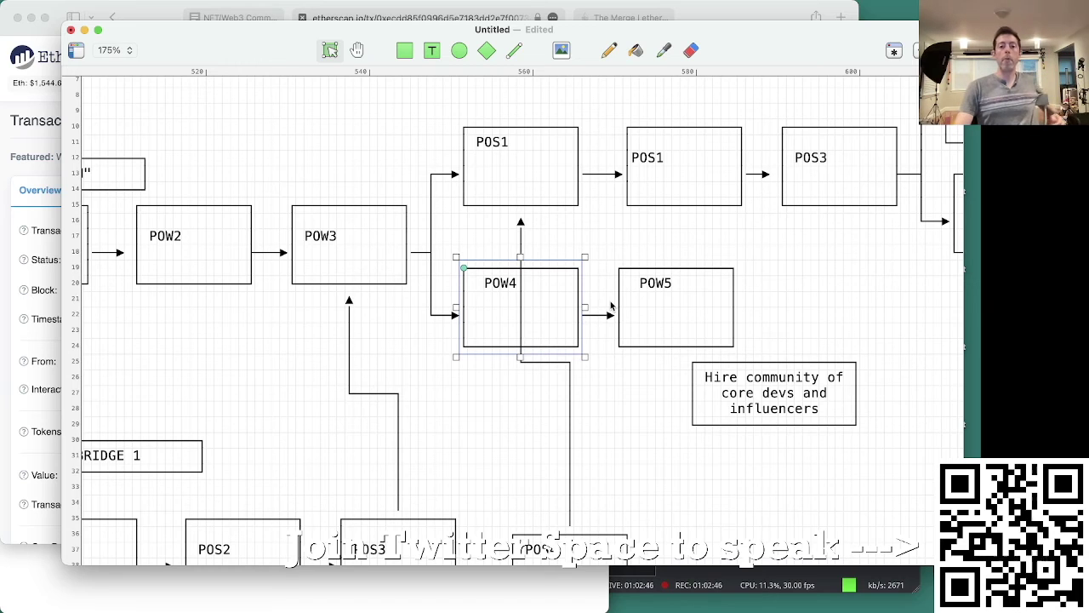
Step: Select the POW4 and POW5 boxes with their arrow, then clear the selection
click(405, 340)
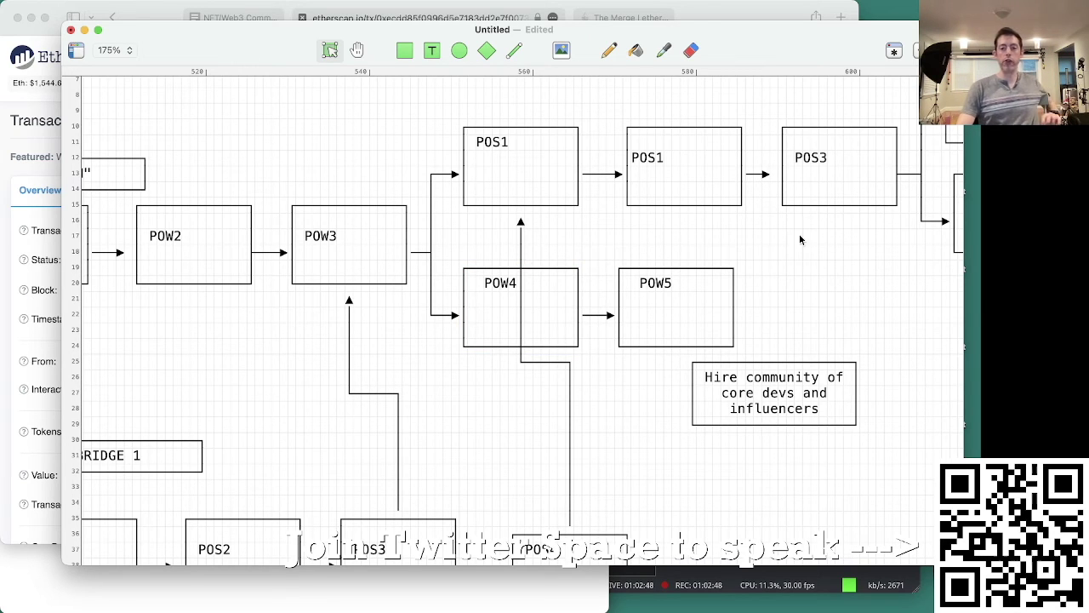
drag(794, 244, 570, 342)
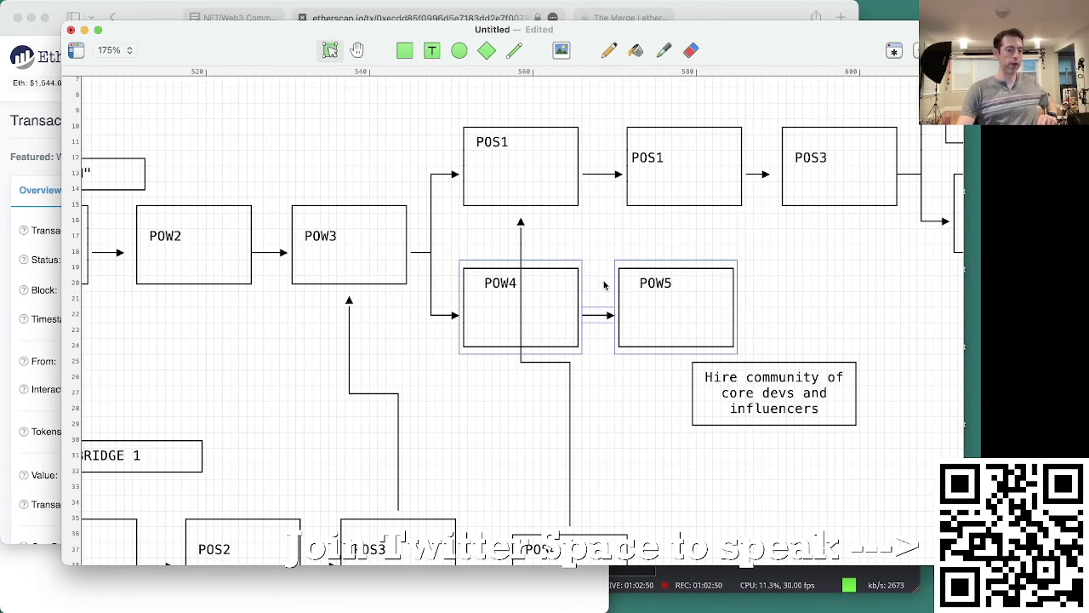
click(722, 249)
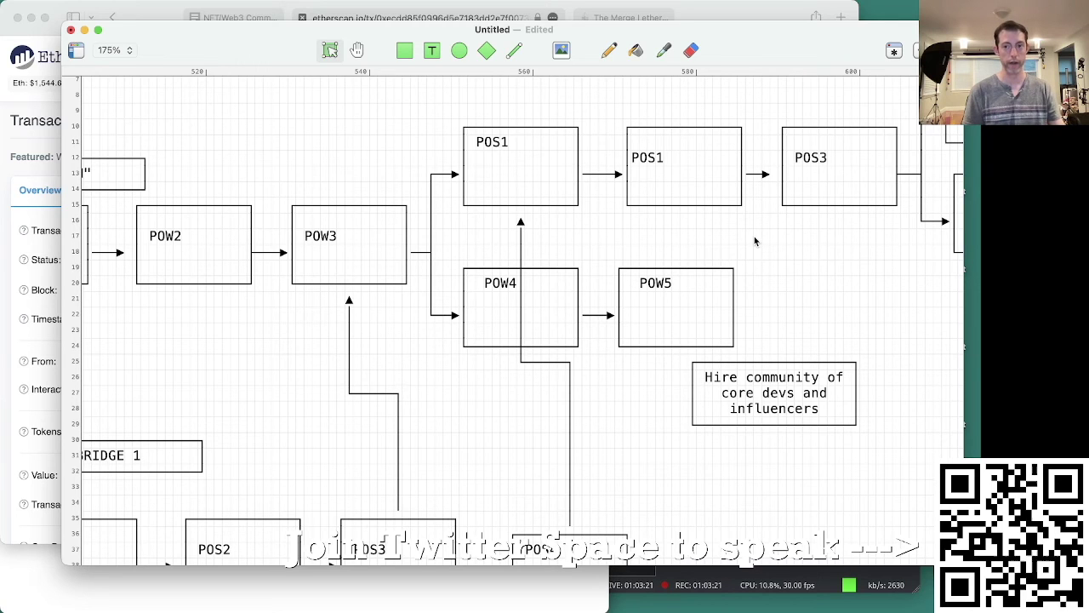
Step: Relabel the second POS1 box as POS2, then select the POS1, POS2 and POS3 boxes
double_click(665, 167)
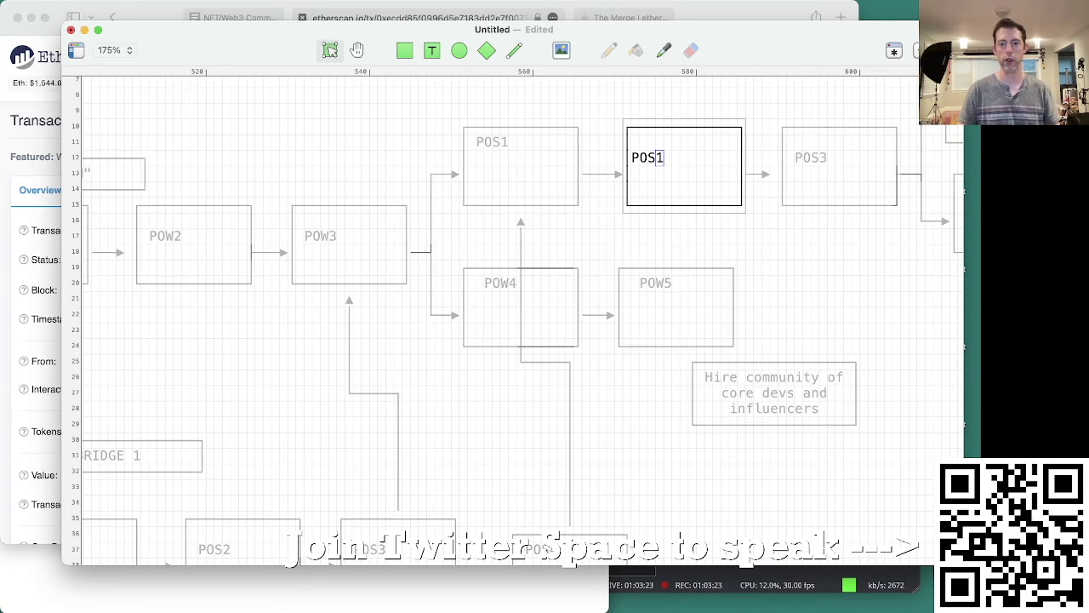
text(2)
click(574, 219)
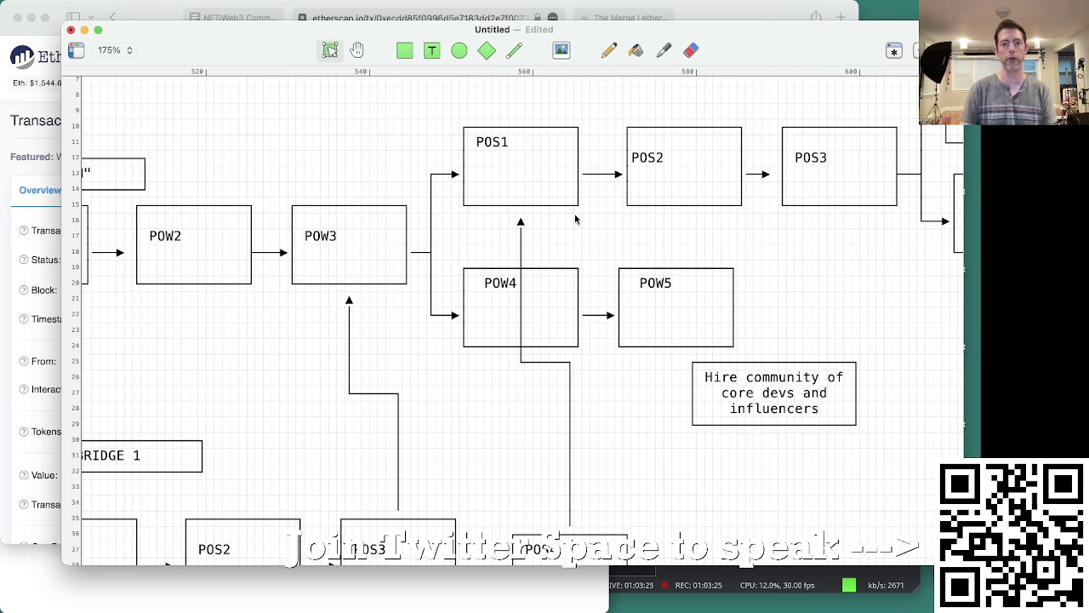
drag(549, 88, 885, 184)
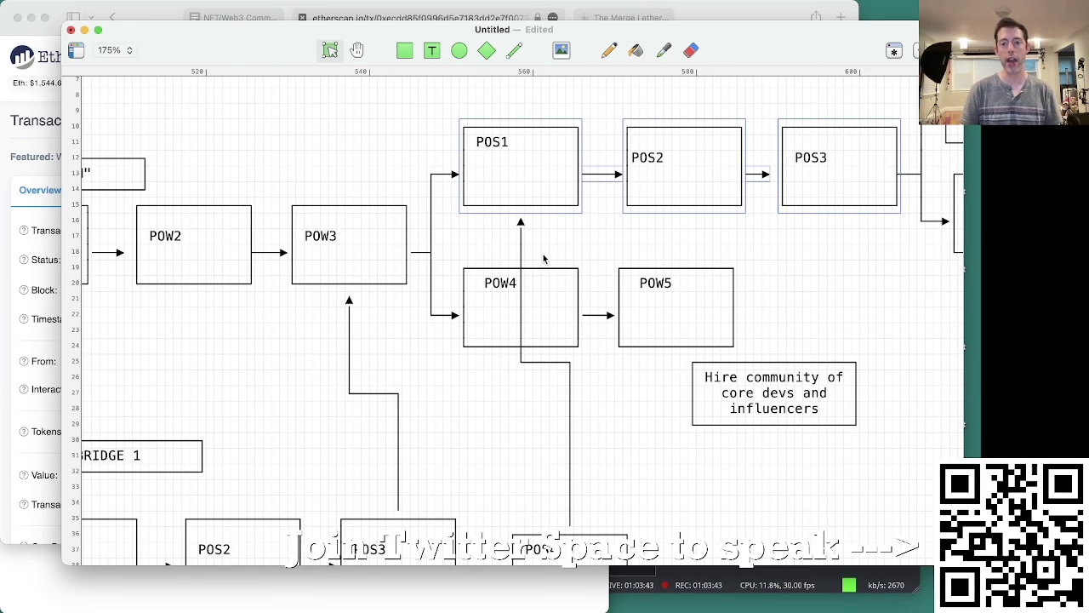
drag(541, 245, 775, 349)
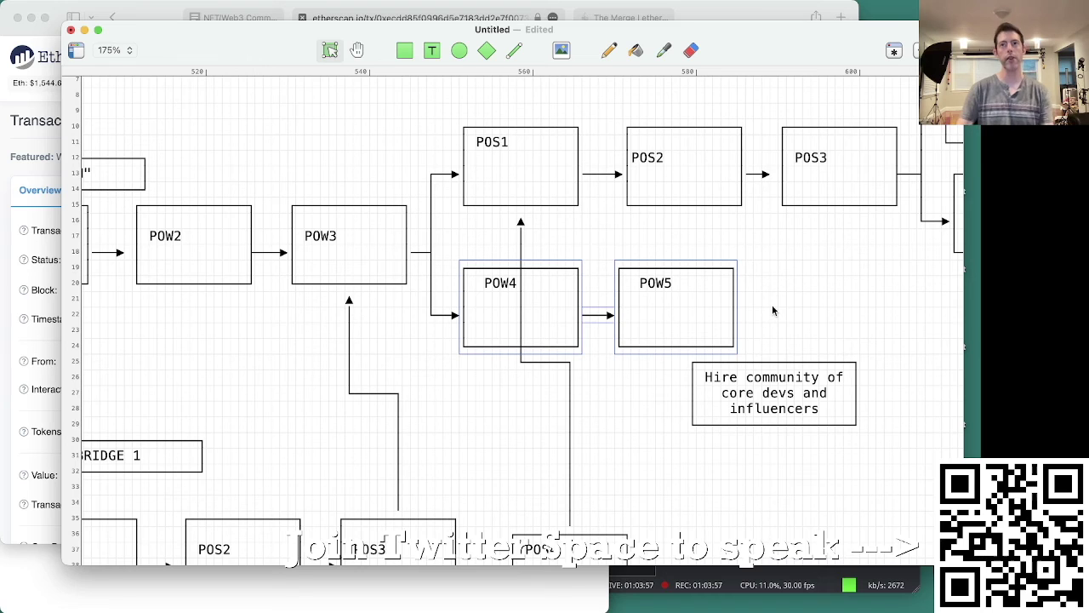
click(763, 304)
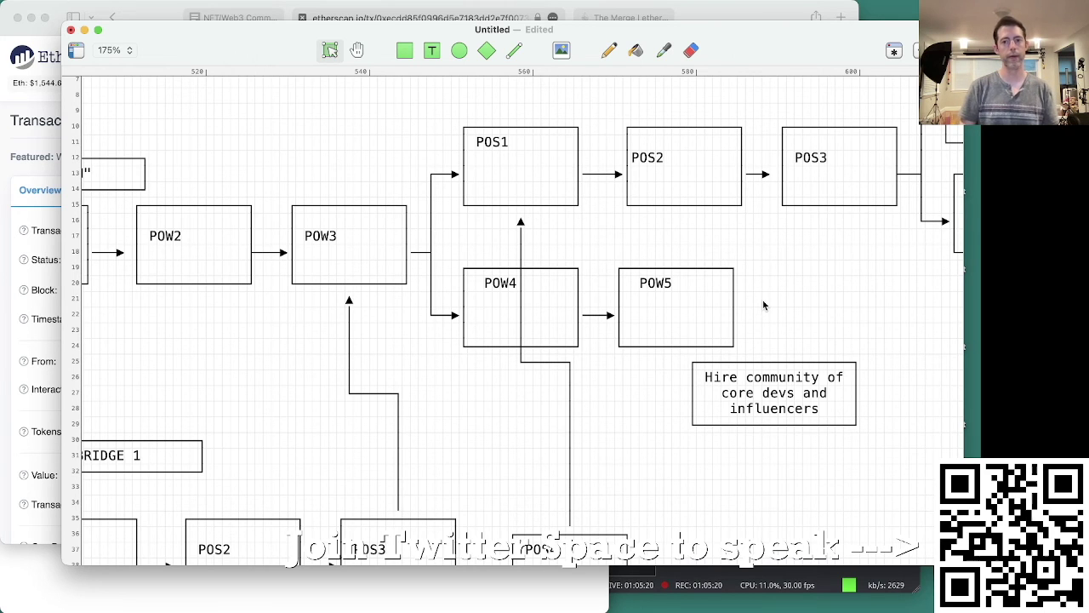
scroll(763, 305, down, 2)
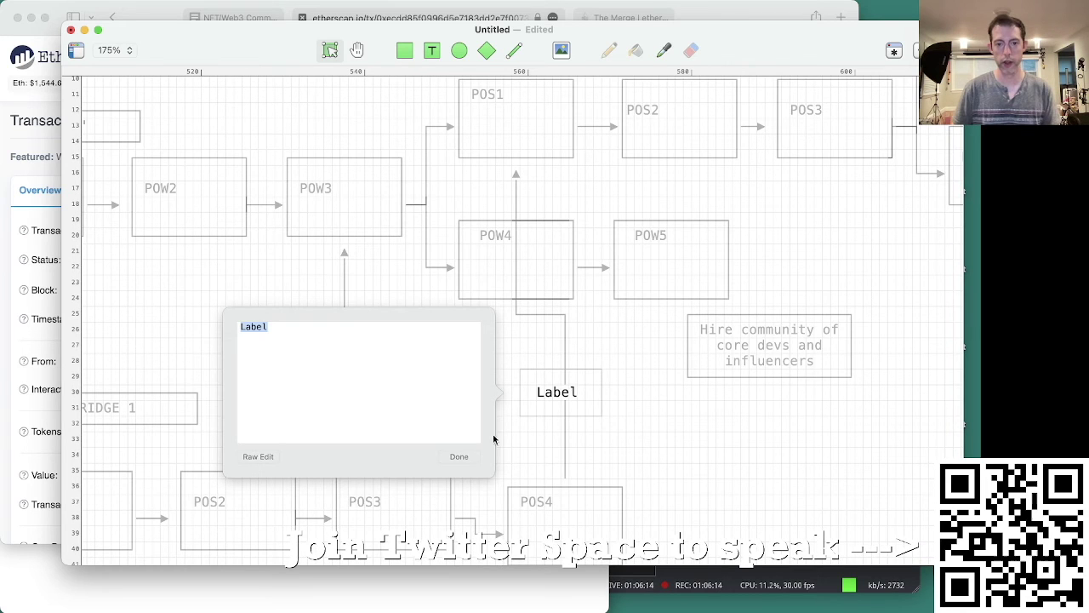
click(455, 456)
click(474, 411)
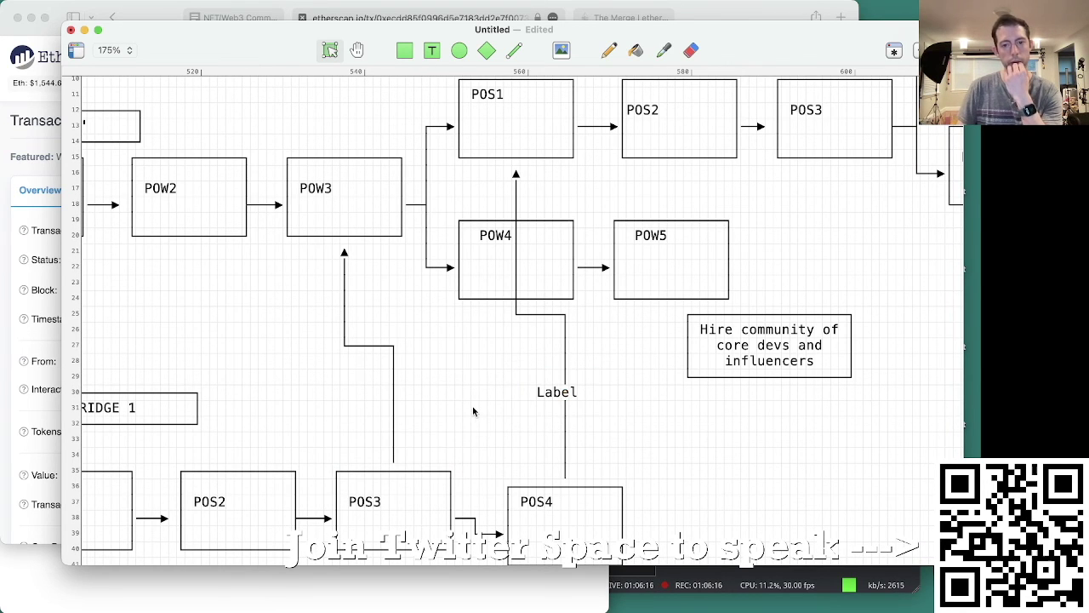
click(550, 400)
key(Delete)
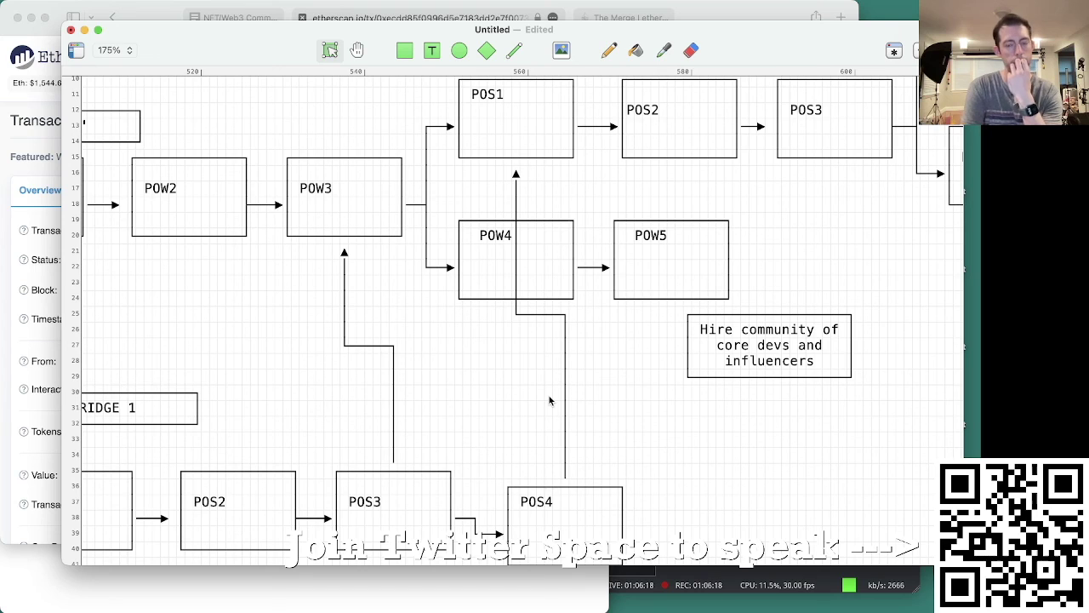